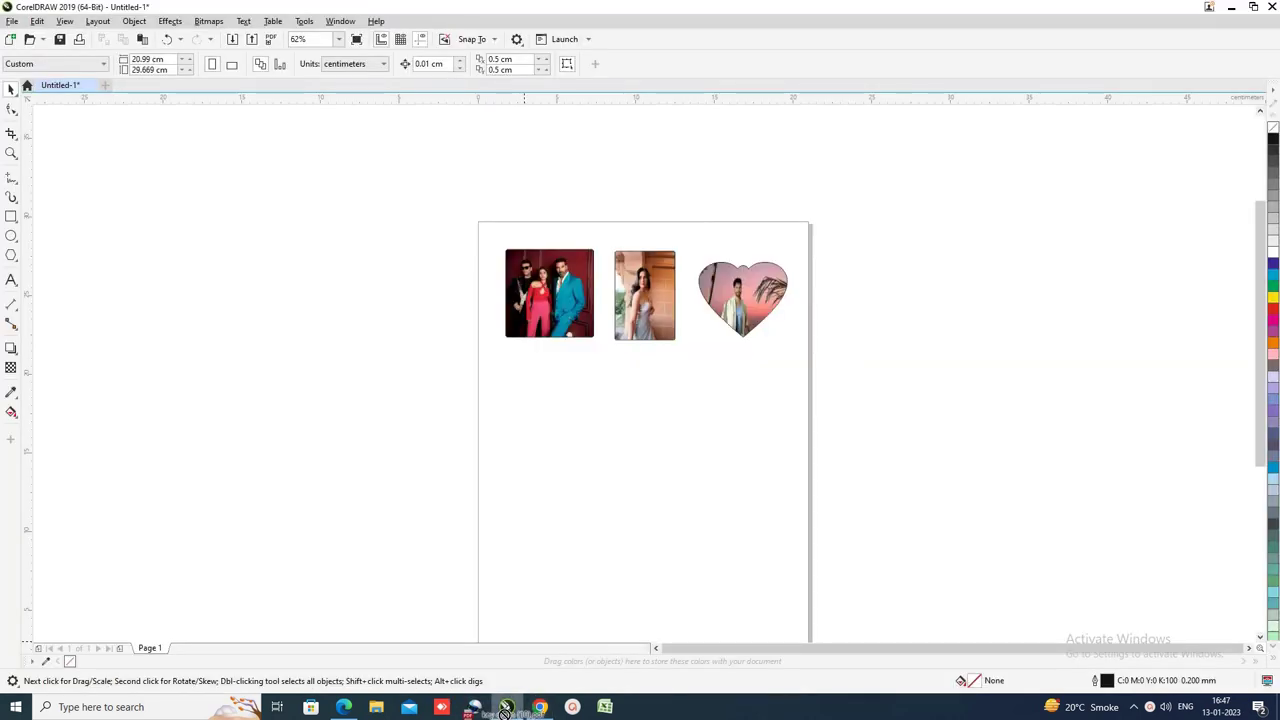
Step: Import the keychain shapes file into the open document and place the shape group beside the page
{"action": "left_click", "coordinate": [653, 395]}
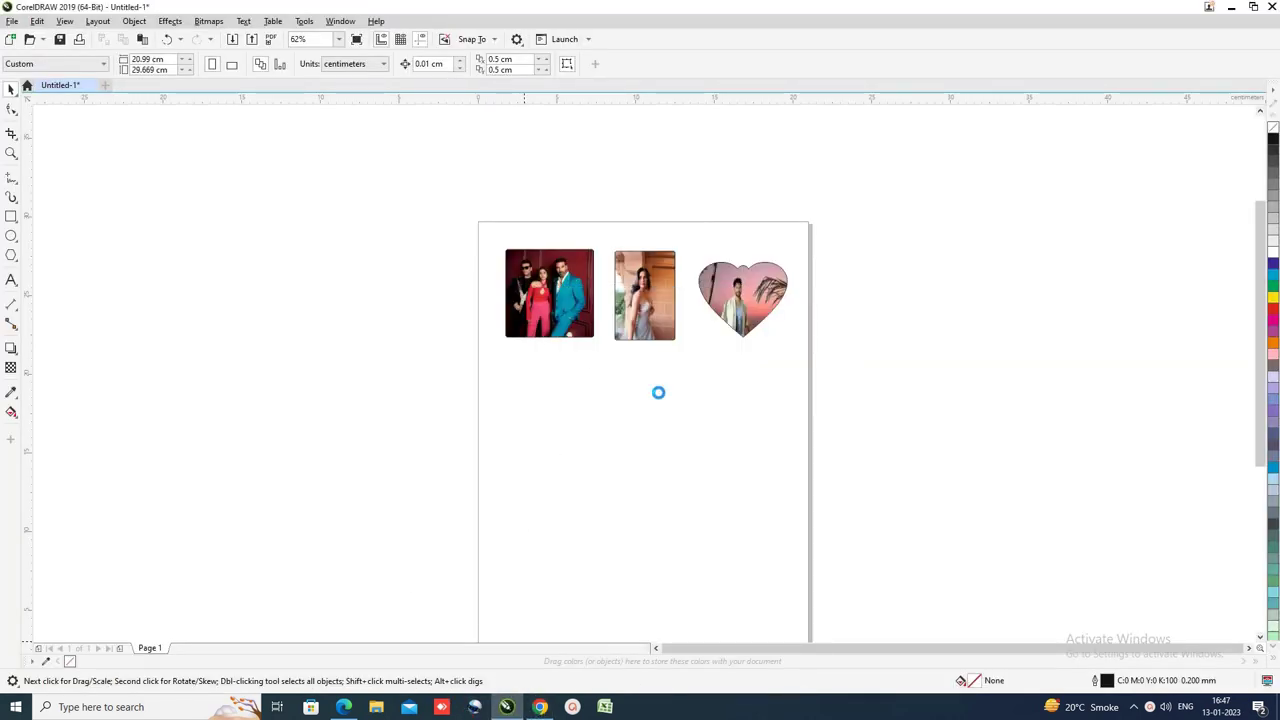
{"action": "left_click_drag", "start_coordinate": [474, 341], "coordinate": [383, 300]}
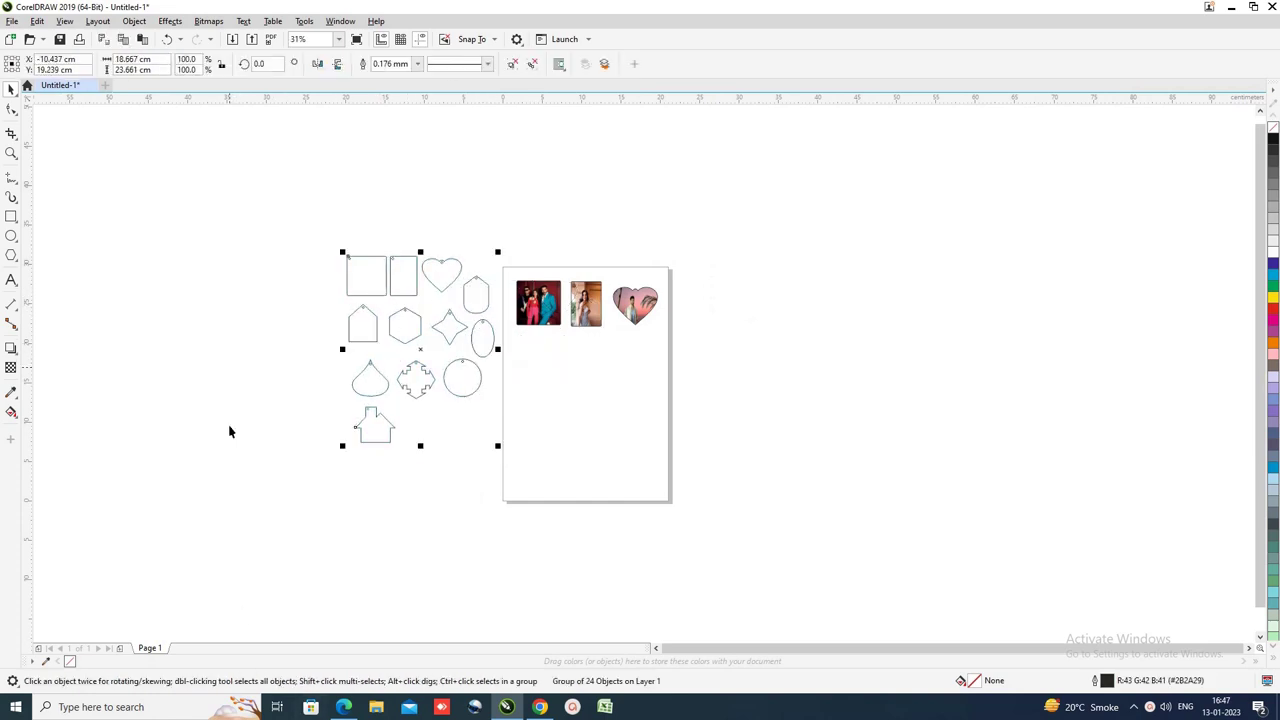
Step: Create a new document and paste the keychain shape group centred on its A4 page
{"action": "left_click", "coordinate": [107, 85]}
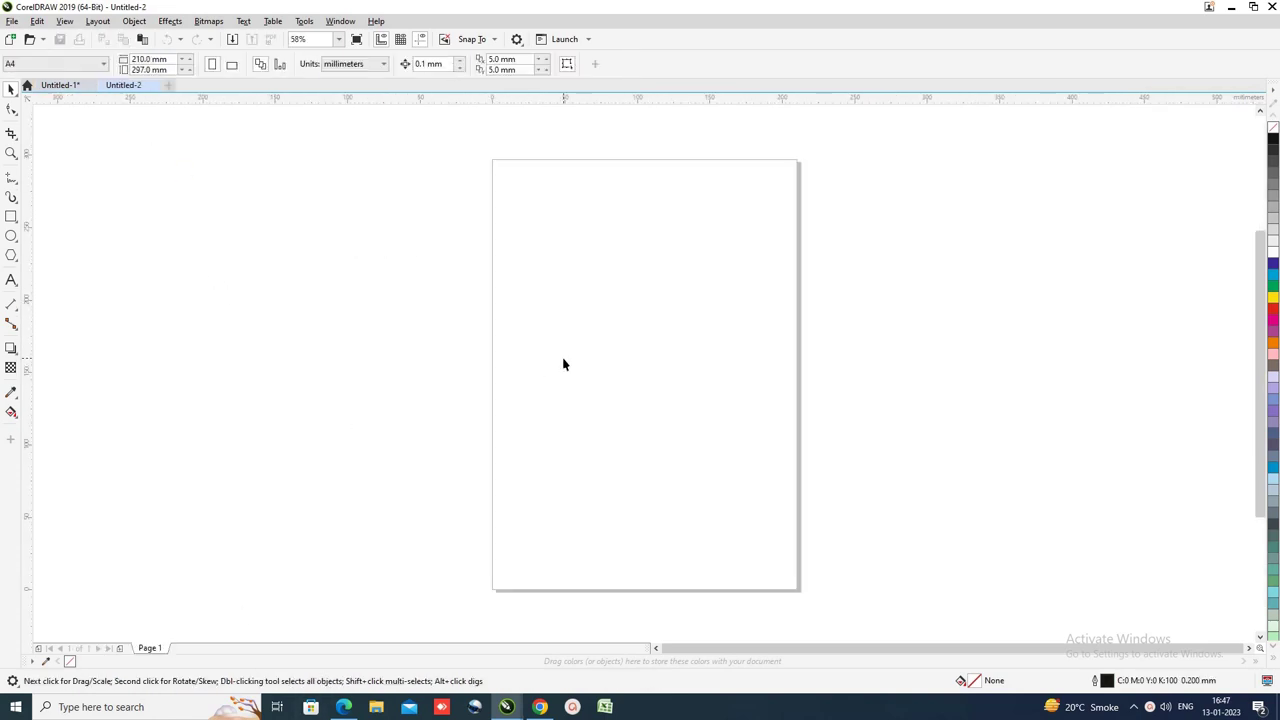
{"action": "key", "text": "ctrl+v"}
{"action": "key", "text": "p"}
{"action": "left_click", "coordinate": [497, 303]}
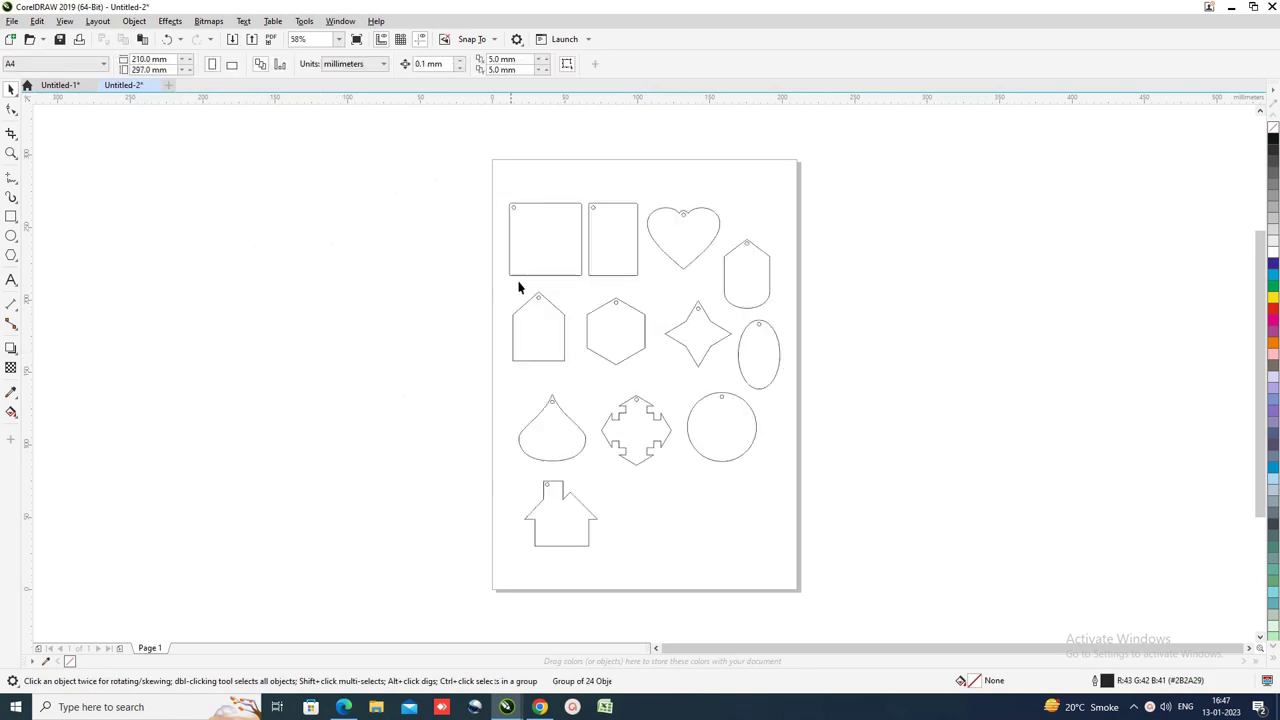
{"action": "scroll", "coordinate": [594, 281], "scroll_direction": "up", "scroll_amount": 2}
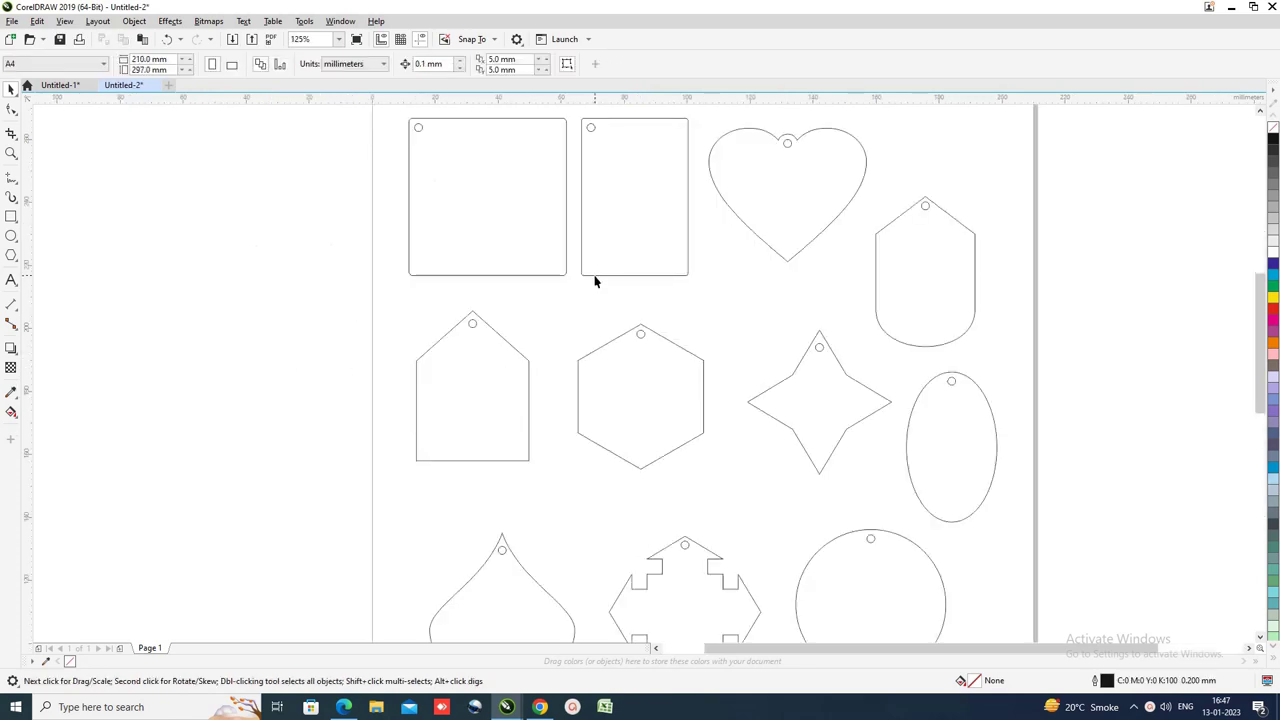
{"action": "scroll", "coordinate": [594, 281], "scroll_direction": "down", "scroll_amount": 2}
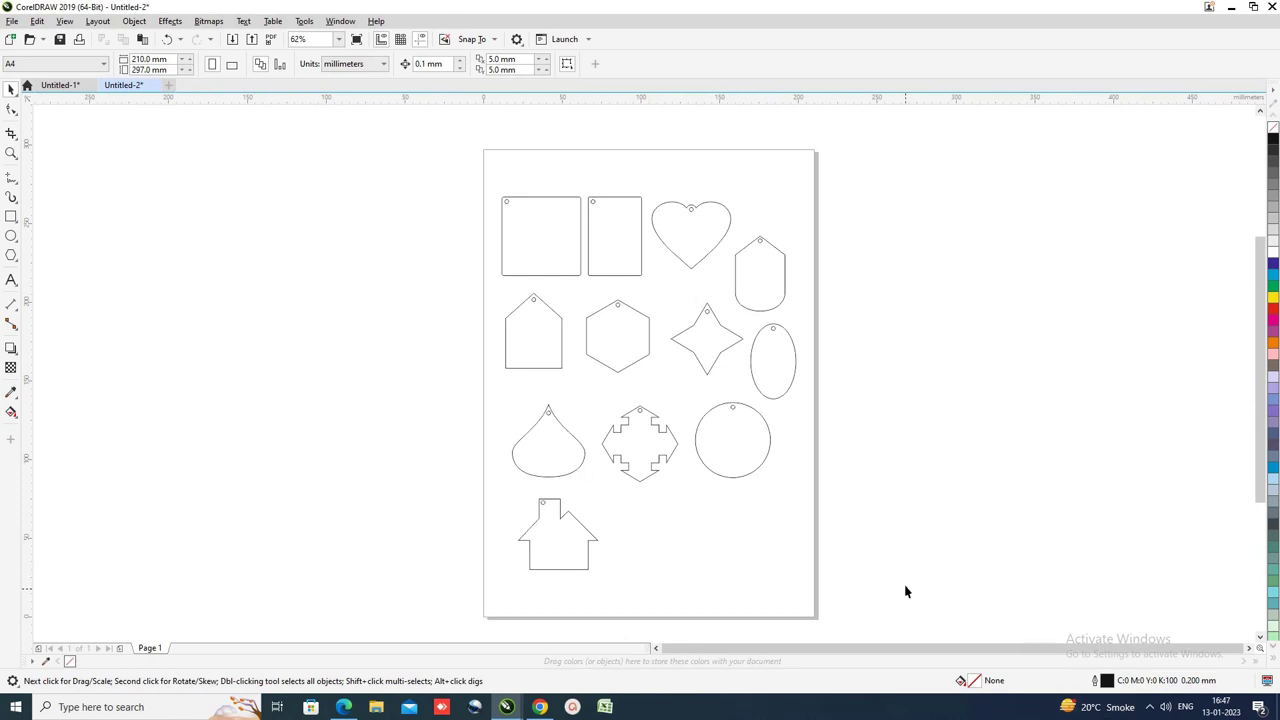
Step: Ungroup the pasted keychain shapes completely into individual objects
{"action": "left_click", "coordinate": [1149, 707]}
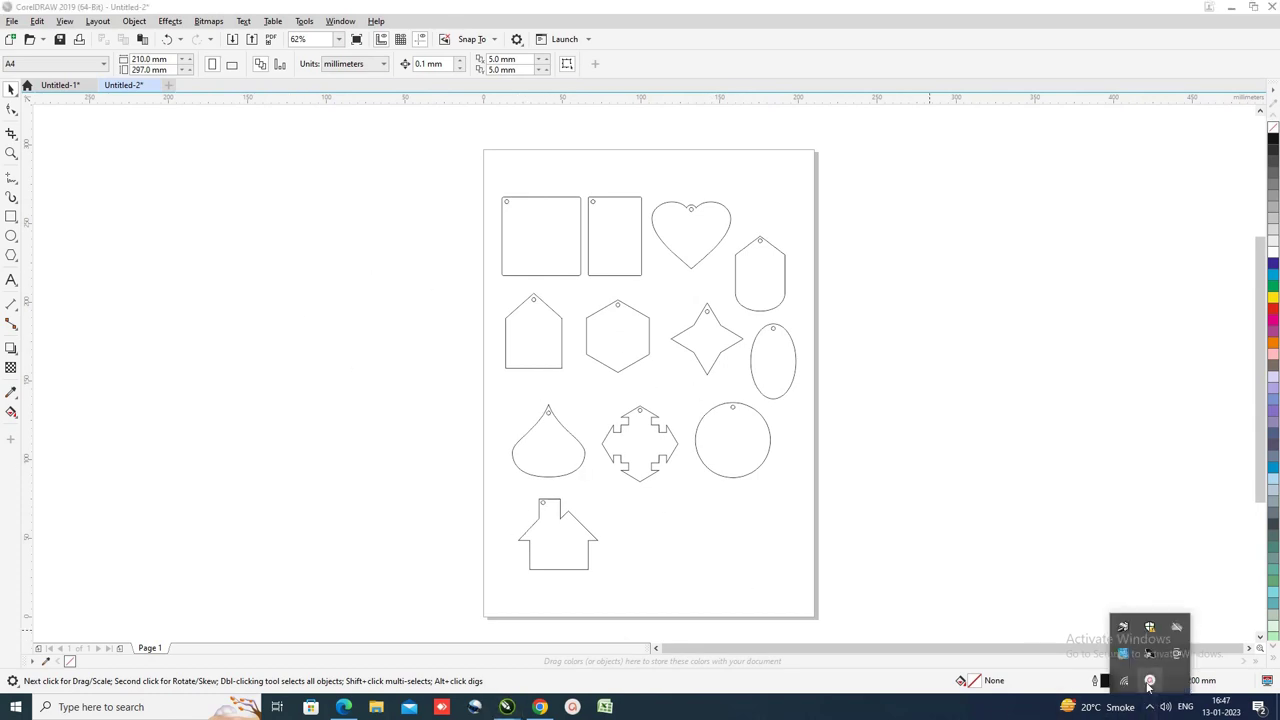
{"action": "left_click", "coordinate": [566, 273]}
{"action": "left_click", "coordinate": [598, 265]}
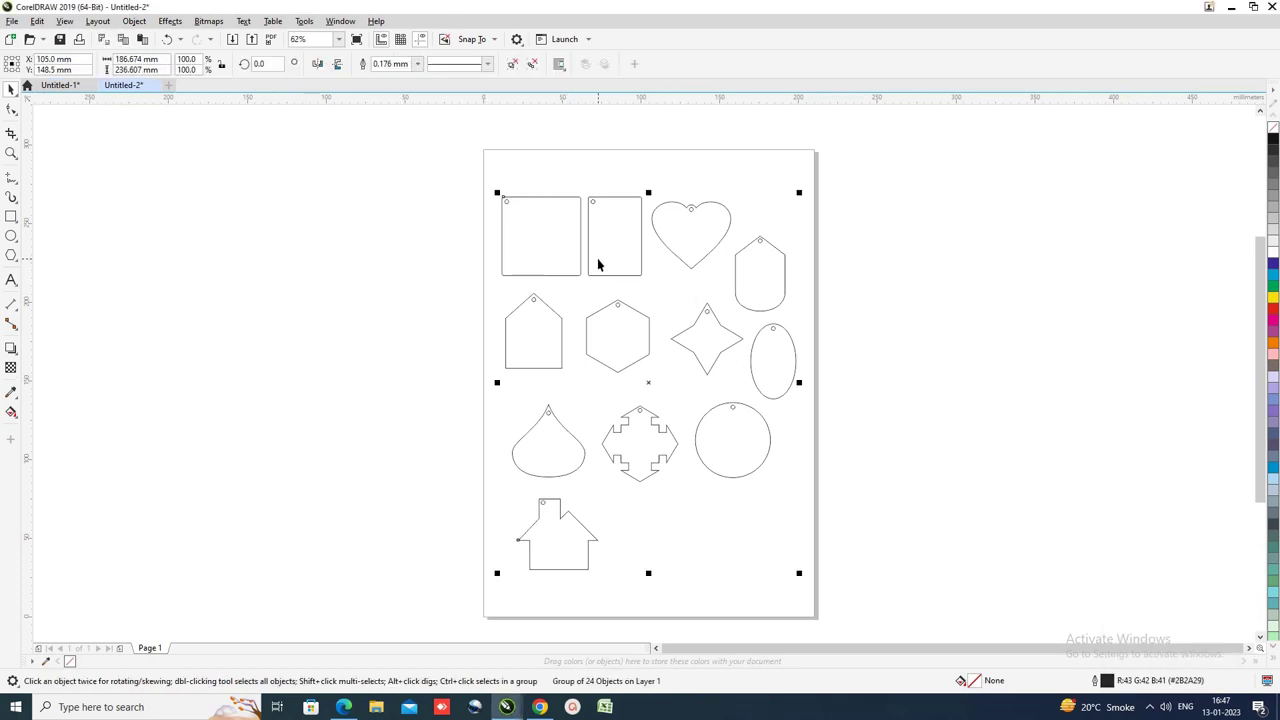
{"action": "right_click", "coordinate": [598, 259]}
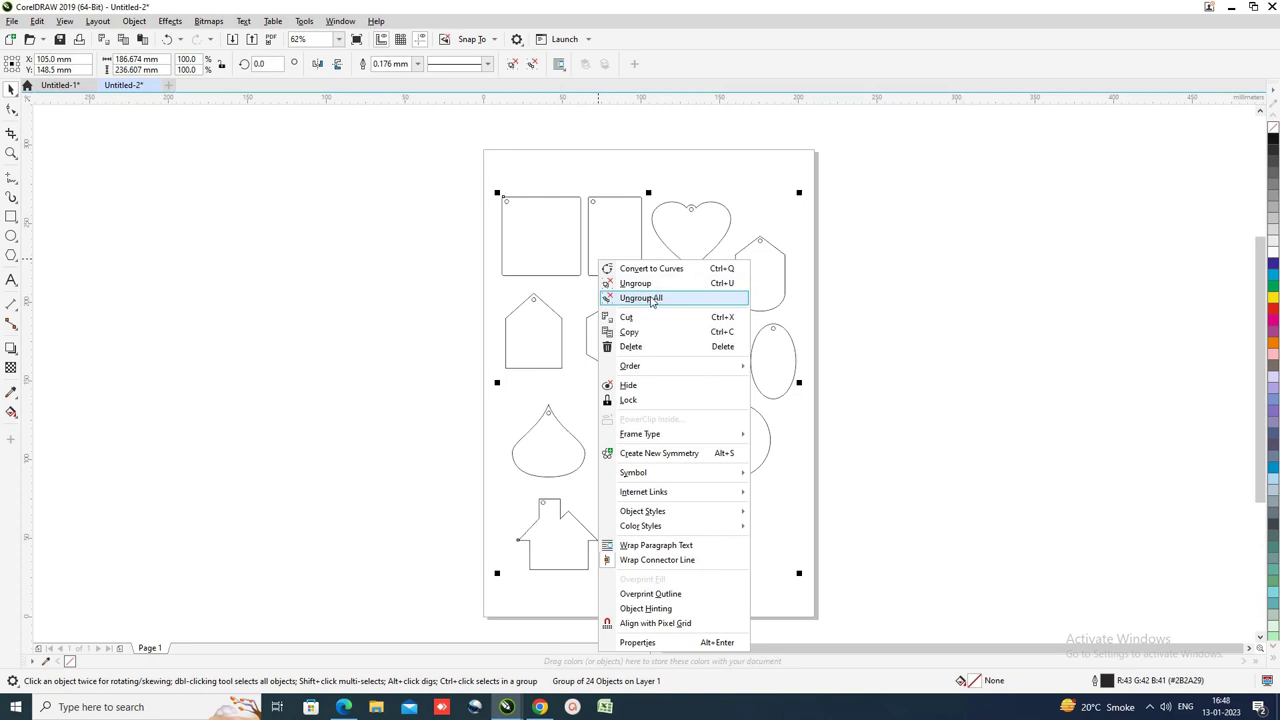
{"action": "left_click", "coordinate": [650, 300]}
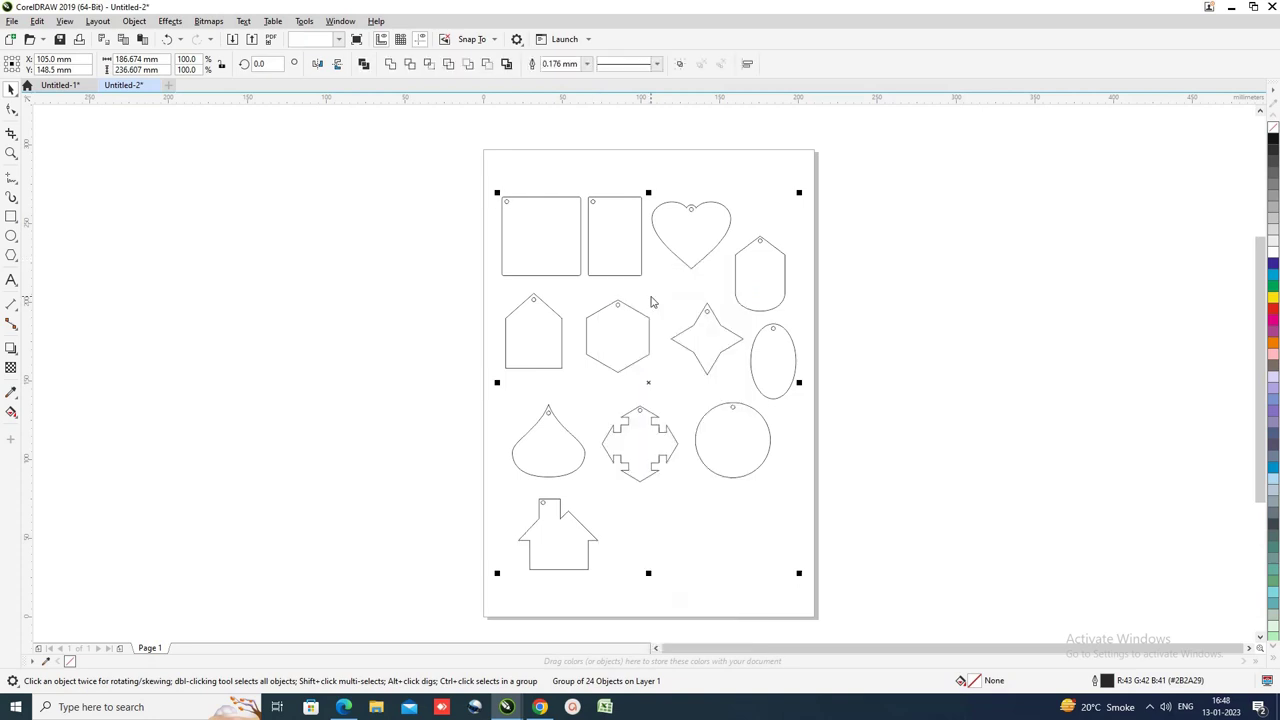
{"action": "left_click", "coordinate": [392, 247]}
{"action": "scroll", "coordinate": [530, 213], "scroll_direction": "down", "scroll_amount": 2}
{"action": "scroll", "coordinate": [537, 231], "scroll_direction": "up", "scroll_amount": 2}
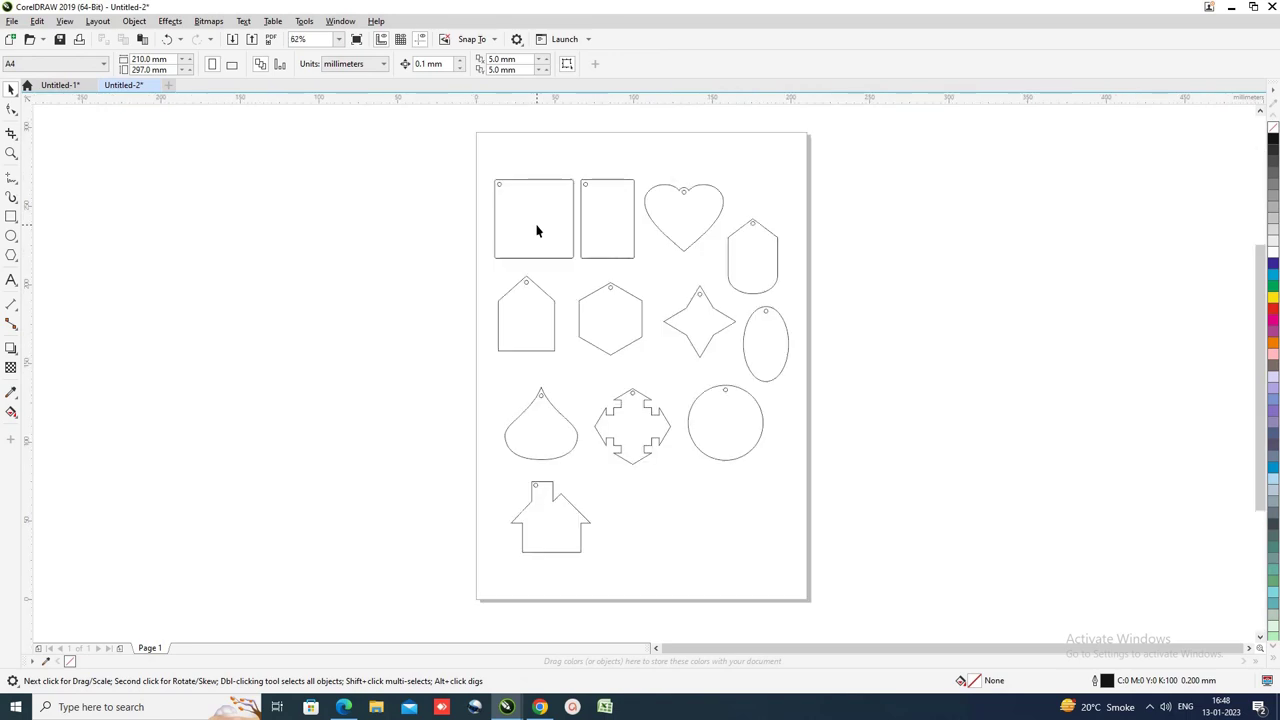
Step: Move the keychain outlines, including the square, rectangle, heart and circle, away from their small hanging-hole circles
{"action": "left_click_drag", "start_coordinate": [547, 240], "coordinate": [486, 218]}
{"action": "left_click_drag", "start_coordinate": [583, 225], "coordinate": [564, 197]}
{"action": "left_click_drag", "start_coordinate": [463, 211], "coordinate": [495, 231]}
{"action": "left_click_drag", "start_coordinate": [562, 191], "coordinate": [699, 204]}
{"action": "left_click_drag", "start_coordinate": [743, 263], "coordinate": [748, 268]}
{"action": "left_click_drag", "start_coordinate": [703, 316], "coordinate": [685, 316]}
{"action": "left_click_drag", "start_coordinate": [763, 337], "coordinate": [765, 348]}
{"action": "left_click_drag", "start_coordinate": [740, 426], "coordinate": [740, 455]}
{"action": "left_click", "coordinate": [640, 428]}
{"action": "left_click_drag", "start_coordinate": [541, 432], "coordinate": [536, 414]}
{"action": "left_click_drag", "start_coordinate": [634, 441], "coordinate": [644, 456]}
{"action": "left_click_drag", "start_coordinate": [545, 525], "coordinate": [534, 524]}
{"action": "left_click_drag", "start_coordinate": [636, 452], "coordinate": [634, 455]}
Step: Delete the house, teardrop, cross-shaped, star, hexagon, pointed-top, arched and oval outlines
{"action": "left_click_drag", "start_coordinate": [790, 555], "coordinate": [520, 557]}
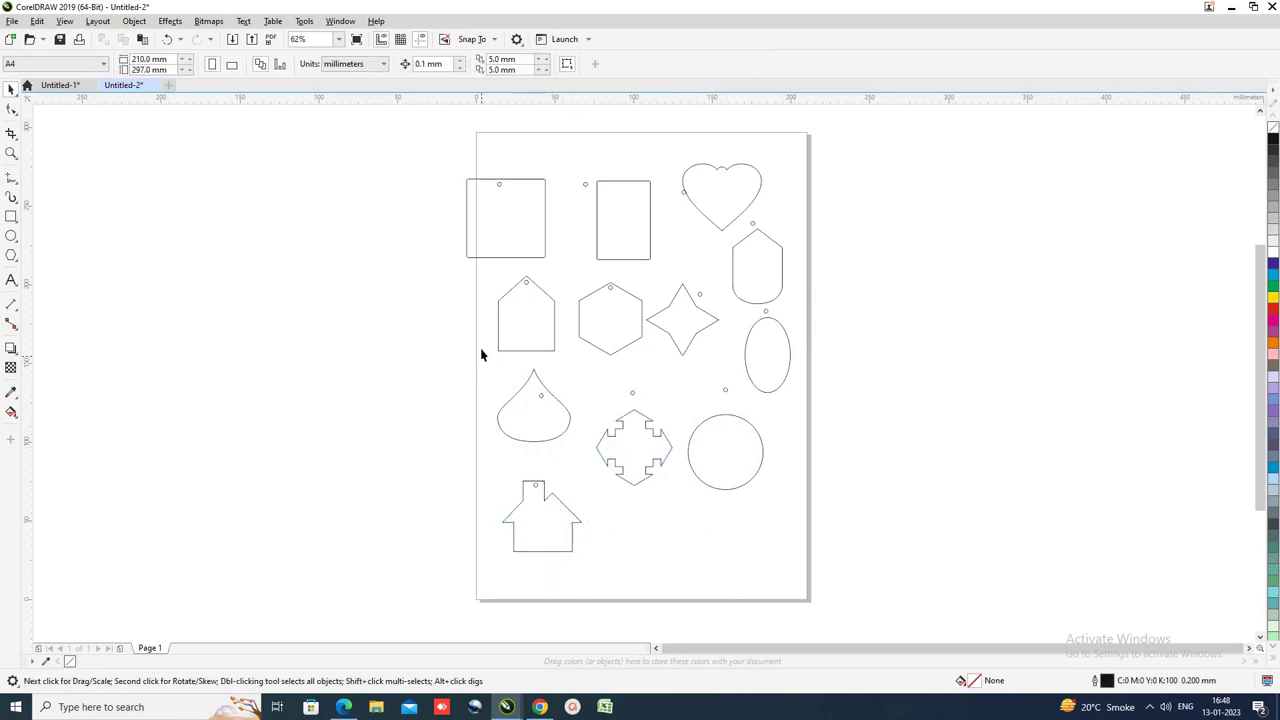
{"action": "left_click_drag", "start_coordinate": [592, 521], "coordinate": [695, 578]}
{"action": "key", "text": "Delete"}
{"action": "left_click", "coordinate": [672, 345]}
{"action": "key", "text": "Delete"}
{"action": "left_click", "coordinate": [589, 321]}
{"action": "key", "text": "Delete"}
{"action": "left_click", "coordinate": [525, 315]}
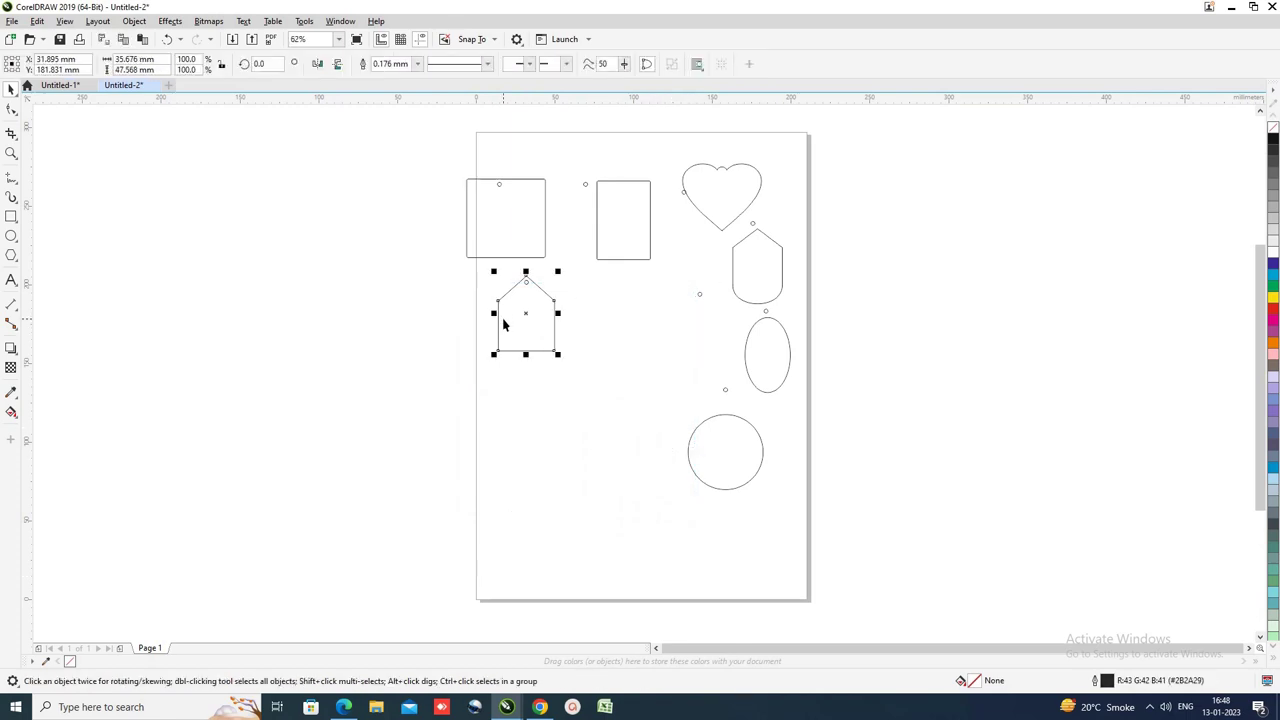
{"action": "key", "text": "Delete"}
{"action": "left_click", "coordinate": [760, 278]}
{"action": "key", "text": "Delete"}
{"action": "left_click", "coordinate": [766, 365]}
{"action": "key", "text": "Delete"}
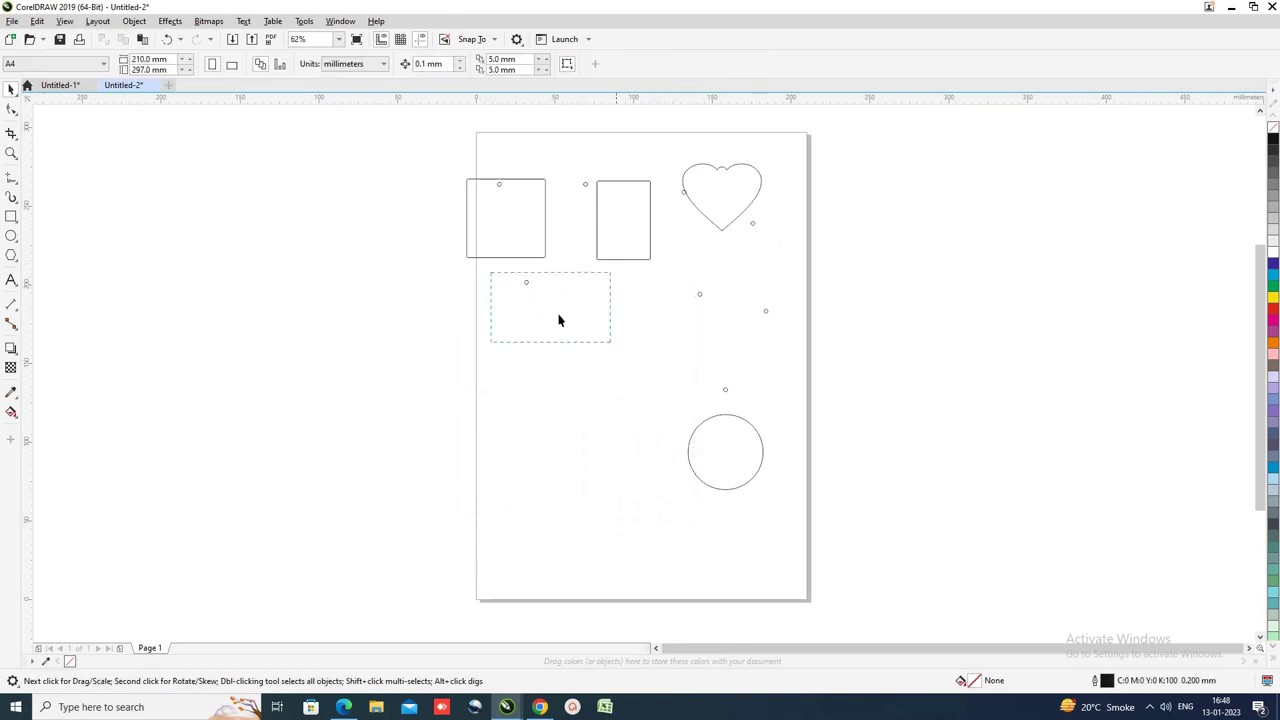
Step: Delete the leftover small hanging-hole circles, keeping the square, rectangle, heart and large circle outlines
{"action": "left_click_drag", "start_coordinate": [805, 395], "coordinate": [806, 396]}
{"action": "key", "text": "Delete"}
{"action": "left_click_drag", "start_coordinate": [780, 200], "coordinate": [763, 302]}
{"action": "key", "text": "Delete"}
{"action": "left_click_drag", "start_coordinate": [700, 209], "coordinate": [671, 177]}
{"action": "key", "text": "Delete"}
{"action": "left_click_drag", "start_coordinate": [729, 463], "coordinate": [573, 331]}
{"action": "left_click_drag", "start_coordinate": [563, 157], "coordinate": [590, 207]}
{"action": "key", "text": "Delete"}
Step: Arrange the square, rectangle and heart in a row near the page's upper edge with the circle below
{"action": "mouse_move", "coordinate": [481, 154]}
{"action": "left_mouse_down"}
{"action": "mouse_move", "coordinate": [528, 215]}
{"action": "mouse_move", "coordinate": [633, 220]}
{"action": "left_mouse_up"}
{"action": "left_click", "coordinate": [625, 212]}
{"action": "left_click_drag", "start_coordinate": [745, 225], "coordinate": [745, 194]}
{"action": "left_click_drag", "start_coordinate": [596, 318], "coordinate": [674, 349]}
{"action": "left_click", "coordinate": [674, 463]}
{"action": "left_click_drag", "start_coordinate": [553, 255], "coordinate": [565, 262]}
{"action": "left_click_drag", "start_coordinate": [646, 257], "coordinate": [653, 260]}
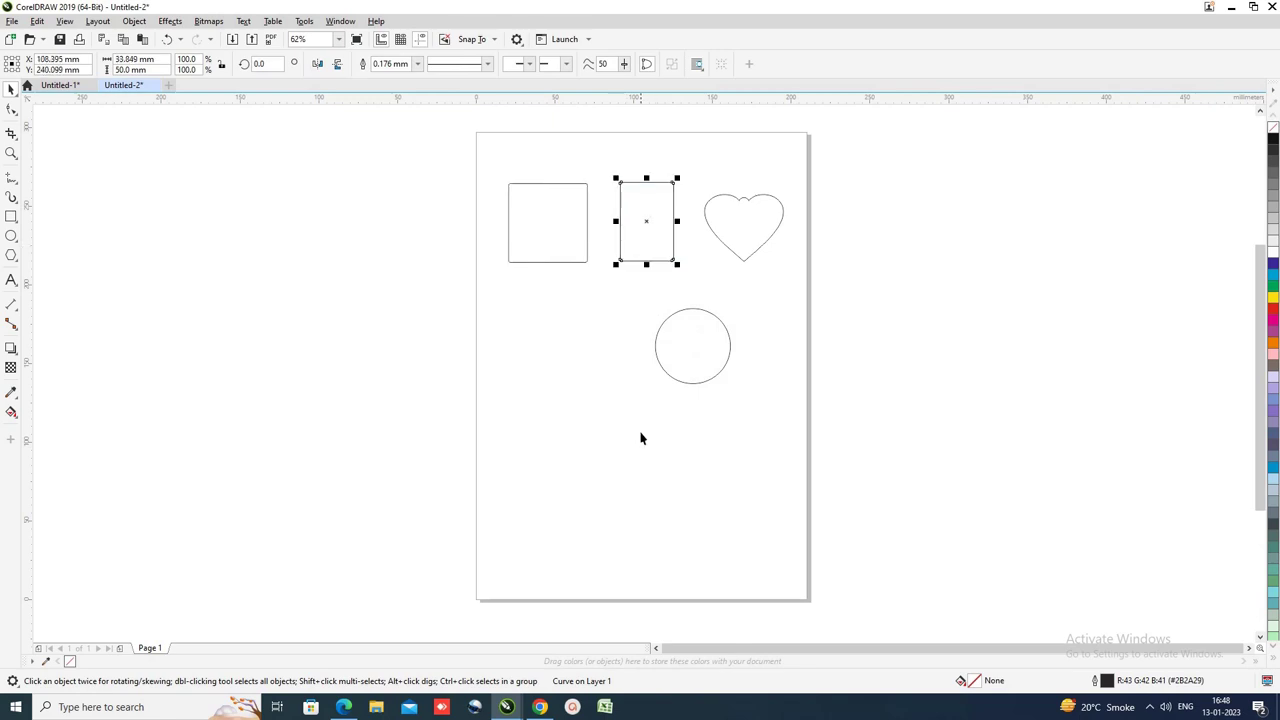
Step: Set the document units to centimeters
{"action": "left_click", "coordinate": [629, 479]}
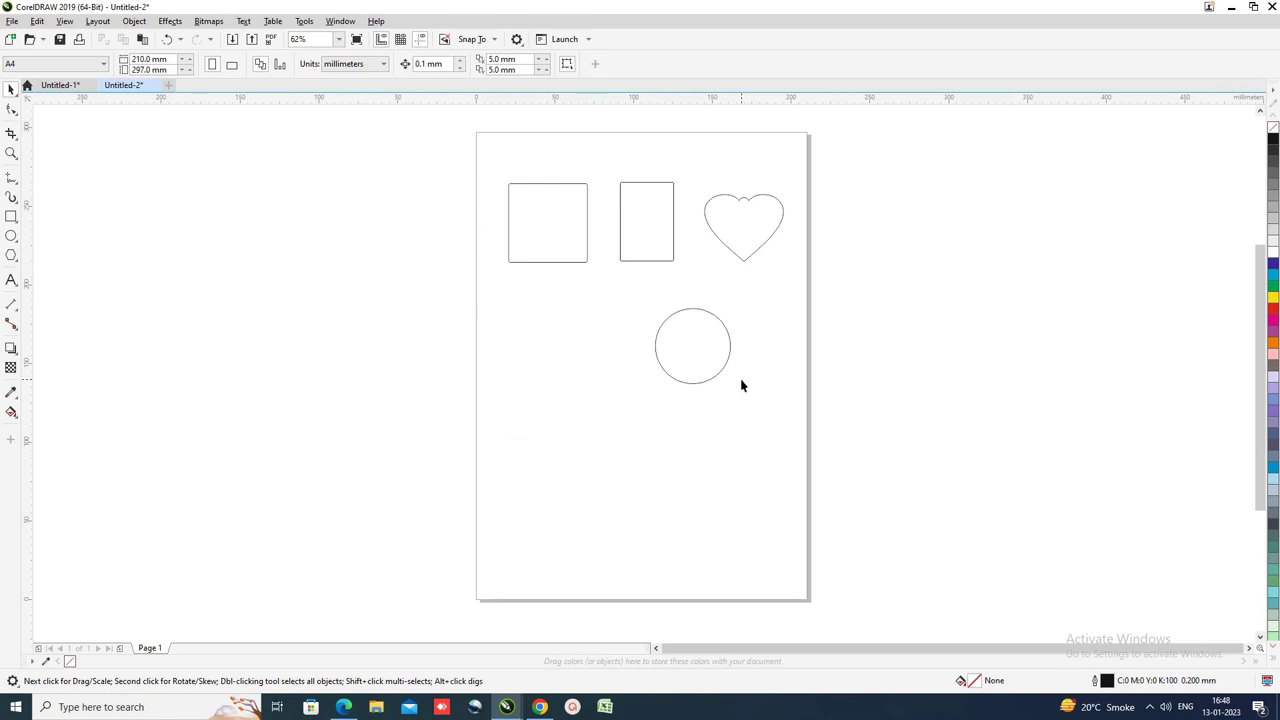
{"action": "left_click", "coordinate": [350, 63]}
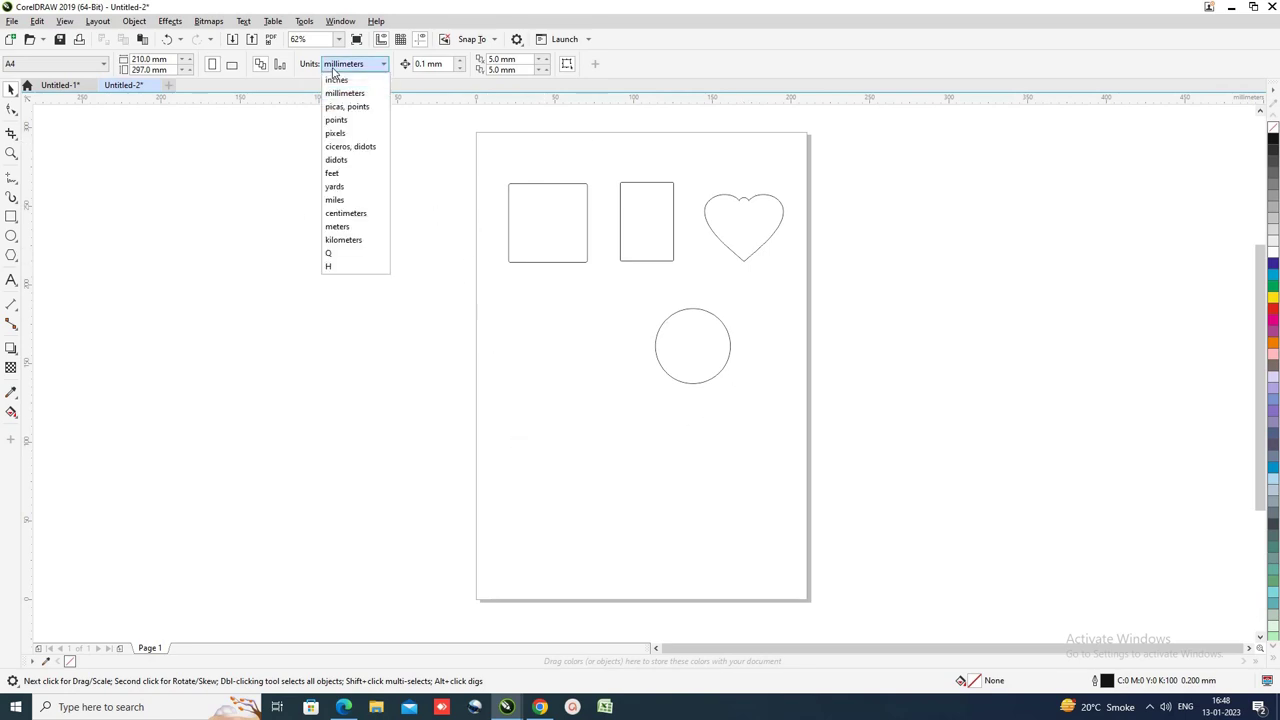
{"action": "left_click", "coordinate": [350, 209]}
Step: Switch to Chrome and copy the photo of three people from the Akshay Kumar image search
{"action": "left_click", "coordinate": [540, 707]}
{"action": "left_click", "coordinate": [400, 11]}
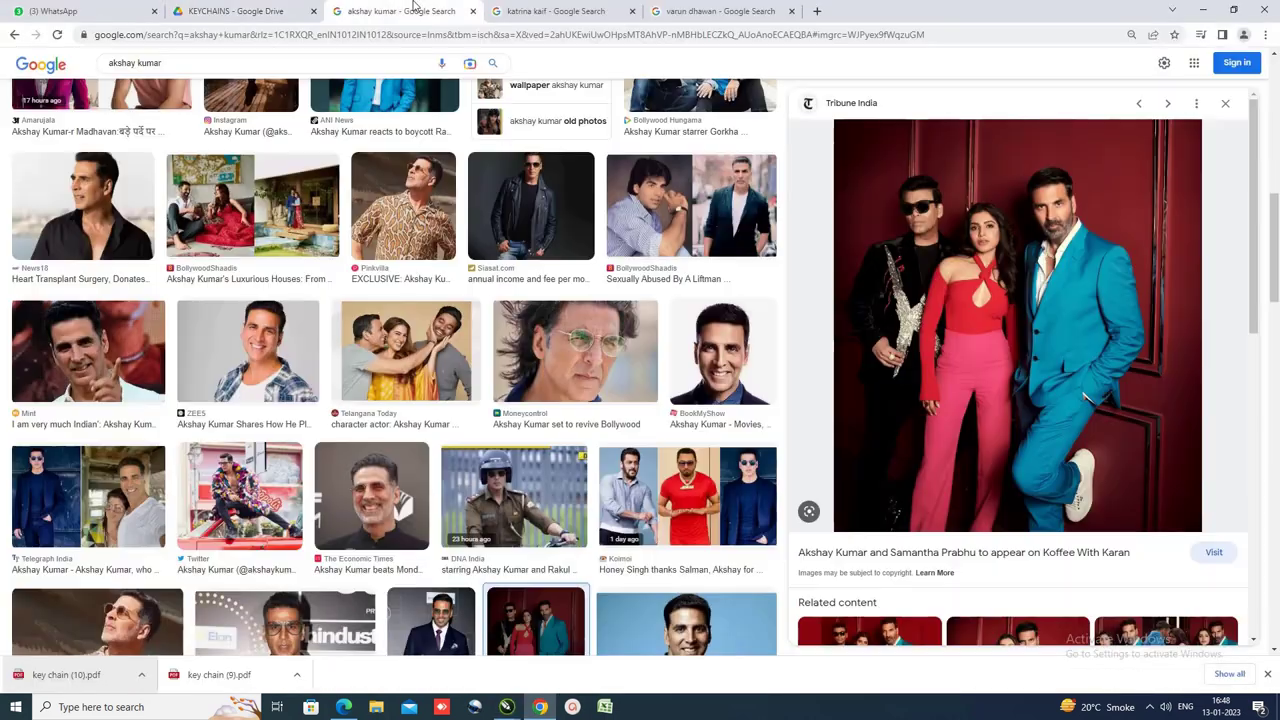
{"action": "right_click", "coordinate": [1021, 243]}
{"action": "left_click", "coordinate": [1066, 404]}
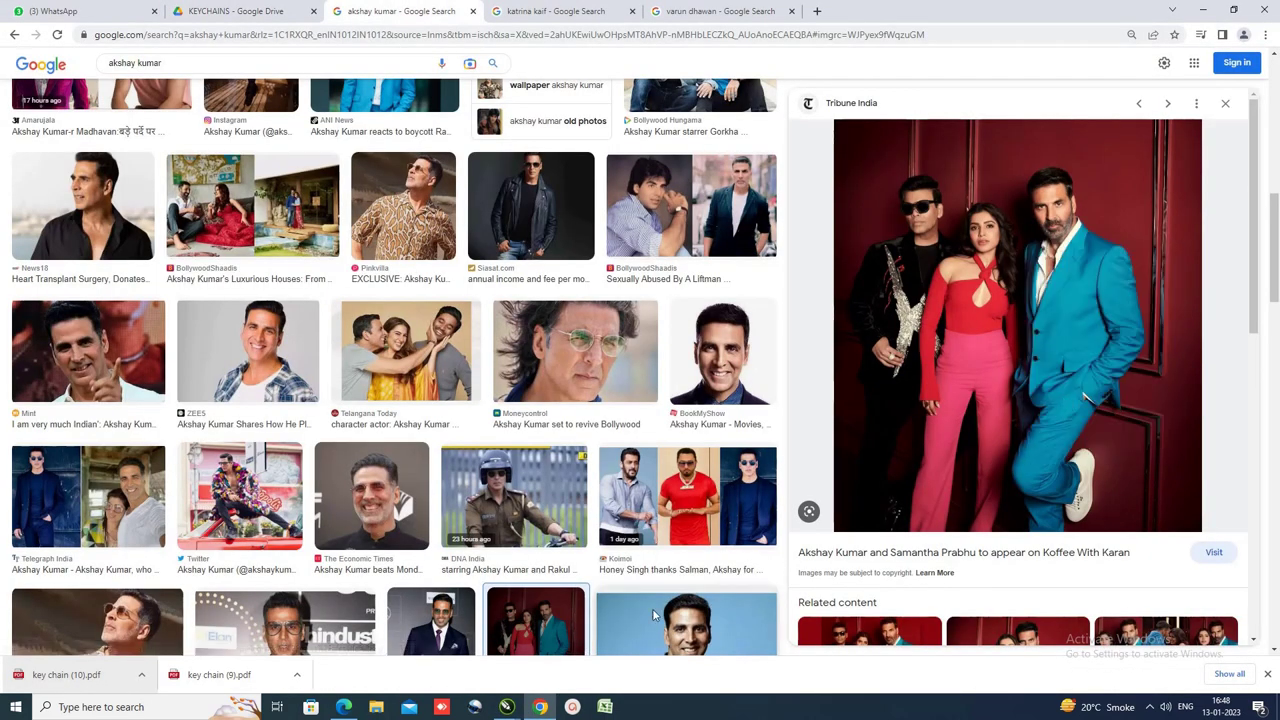
Step: Return to CorelDRAW, paste the photo and scale it to about 6.8 × 7.6 cm beside the page
{"action": "mouse_move", "coordinate": [508, 708]}
{"action": "left_click", "coordinate": [560, 658]}
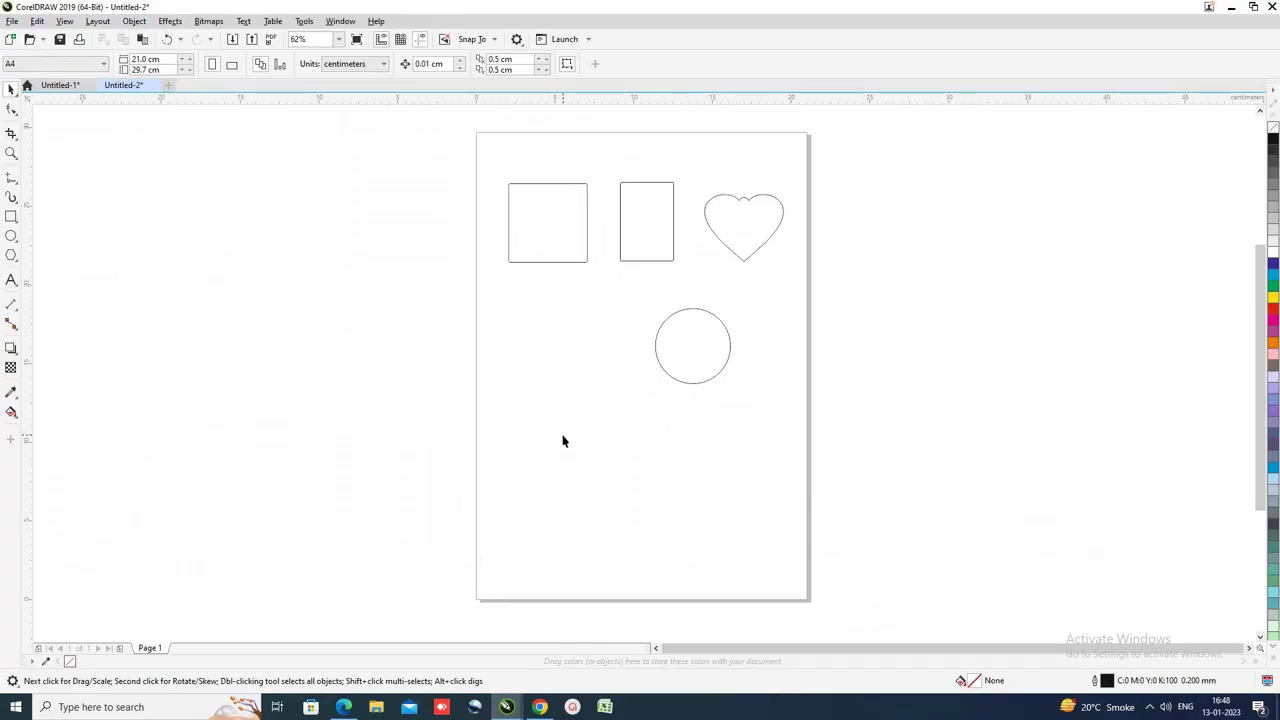
{"action": "key", "text": "ctrl+v"}
{"action": "left_click_drag", "start_coordinate": [698, 235], "coordinate": [440, 288]}
{"action": "scroll", "coordinate": [465, 302], "scroll_direction": "up", "scroll_amount": 2}
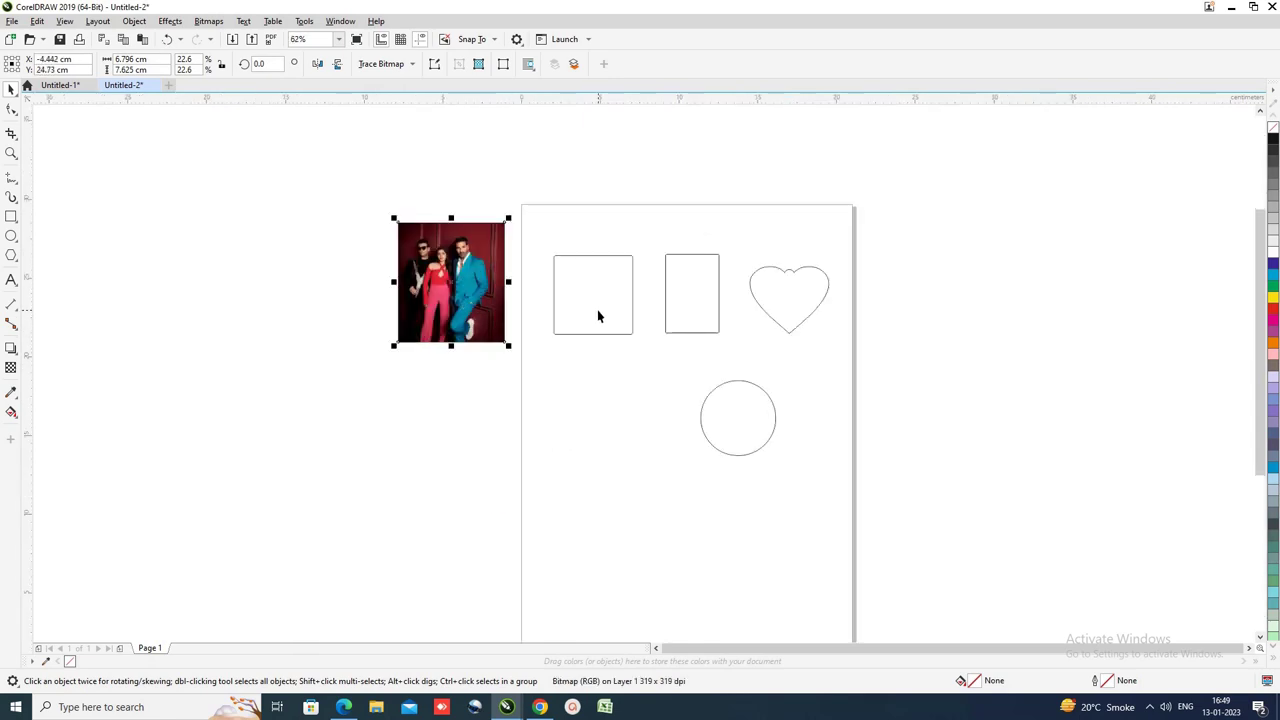
Step: Move the photo onto the page among the outlines and shift the square outline partly off the page
{"action": "scroll", "coordinate": [590, 316], "scroll_direction": "up", "scroll_amount": 2}
{"action": "left_click_drag", "start_coordinate": [378, 311], "coordinate": [827, 349]}
{"action": "left_click_drag", "start_coordinate": [612, 350], "coordinate": [424, 323]}
{"action": "left_click_drag", "start_coordinate": [643, 333], "coordinate": [561, 385]}
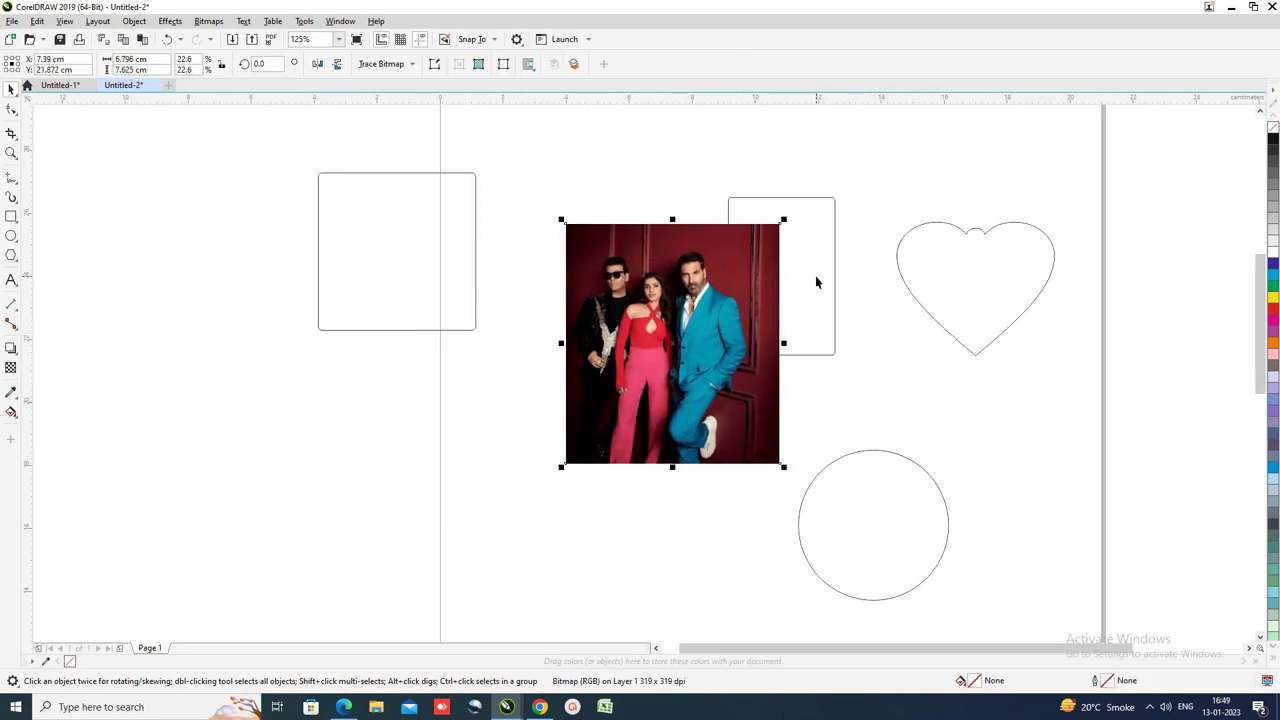
Step: Duplicate the rectangle outline onto the photo and delete the original rectangle
{"action": "left_click", "coordinate": [826, 278]}
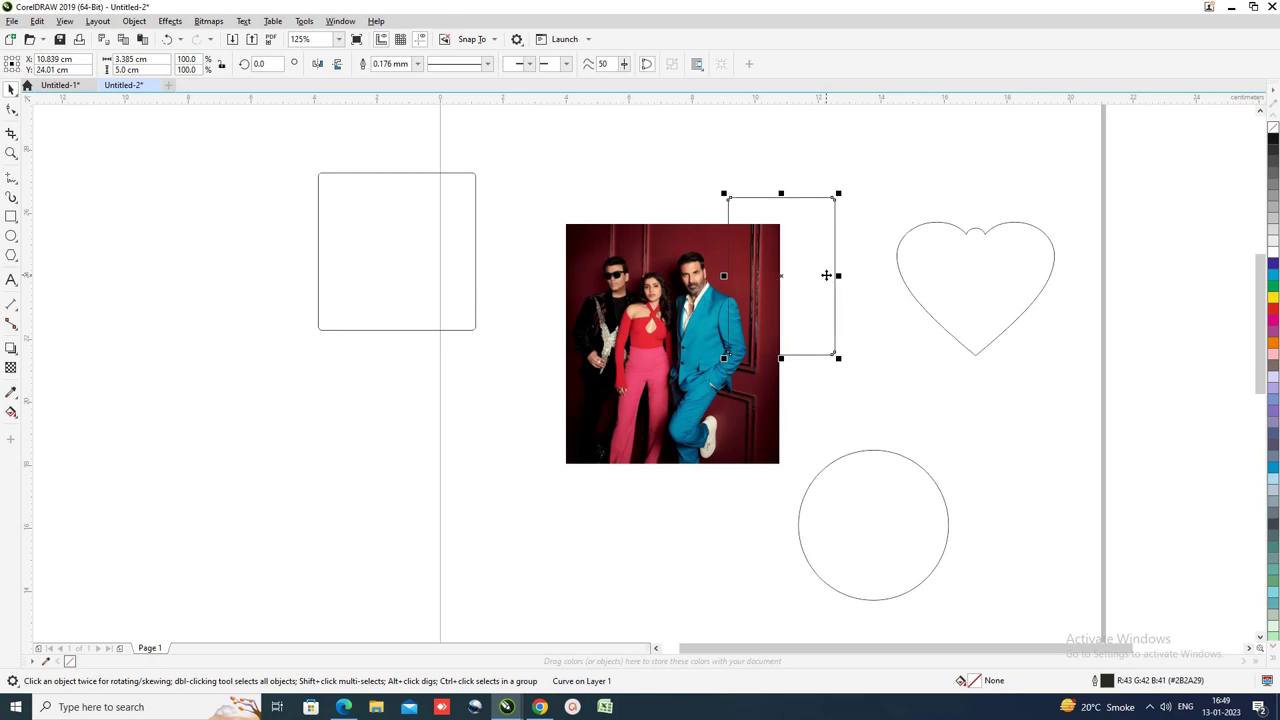
{"action": "left_click", "coordinate": [698, 357], "text": "alt"}
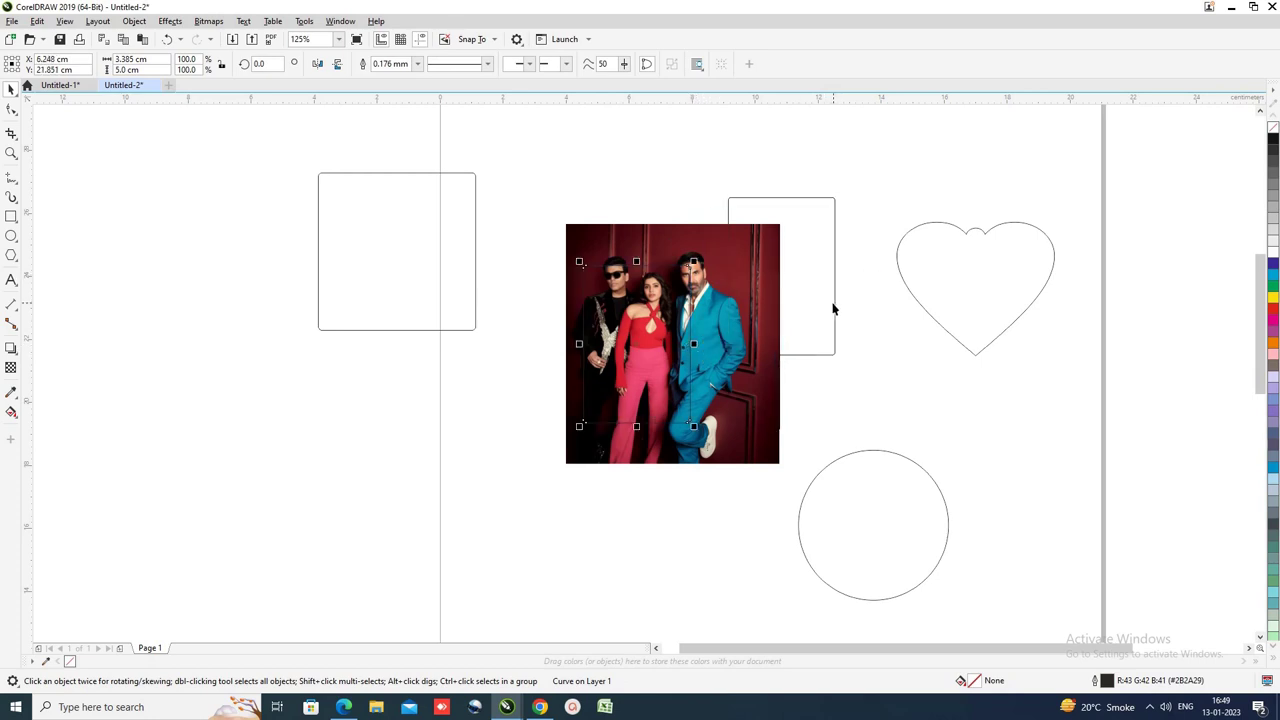
{"action": "left_click", "coordinate": [831, 309]}
{"action": "key", "text": "Delete"}
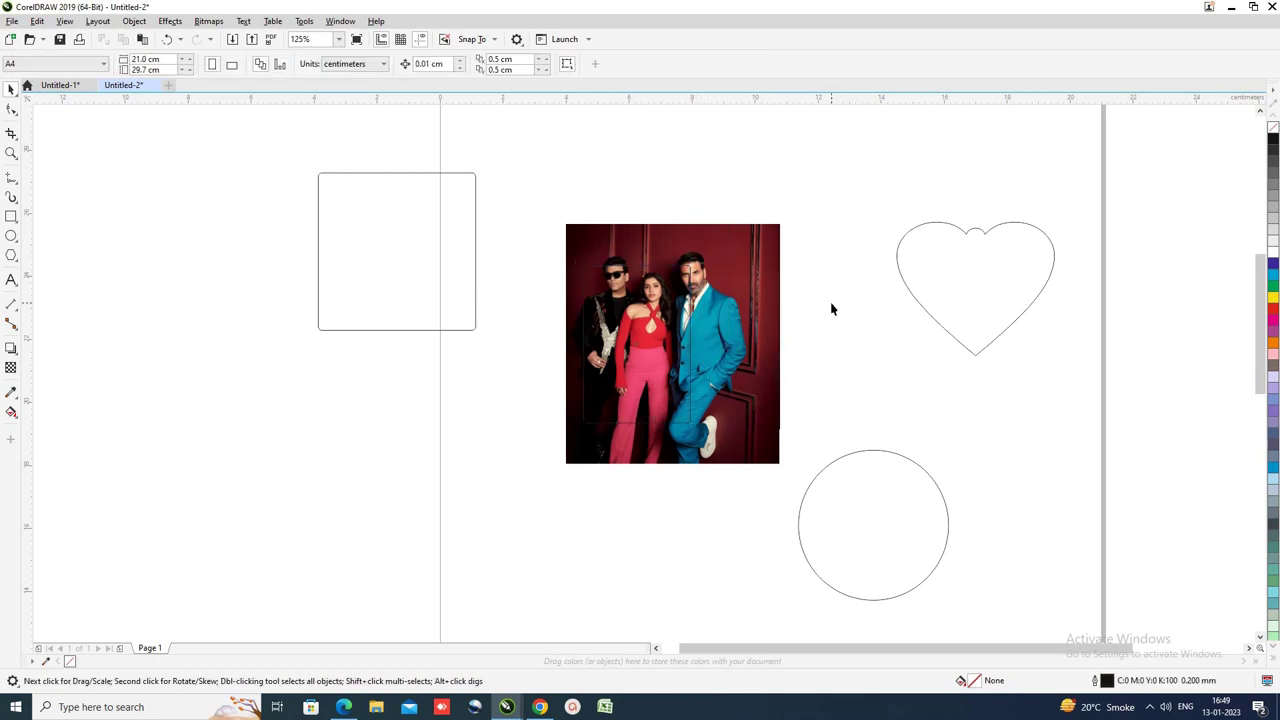
{"action": "key", "text": "ctrl+z"}
{"action": "left_click", "coordinate": [931, 403]}
{"action": "left_click", "coordinate": [806, 321]}
{"action": "key", "text": "Delete"}
Step: Scale the photo to about 5.6 × 6.2 cm and reposition it around the rectangle outline
{"action": "left_click", "coordinate": [727, 350]}
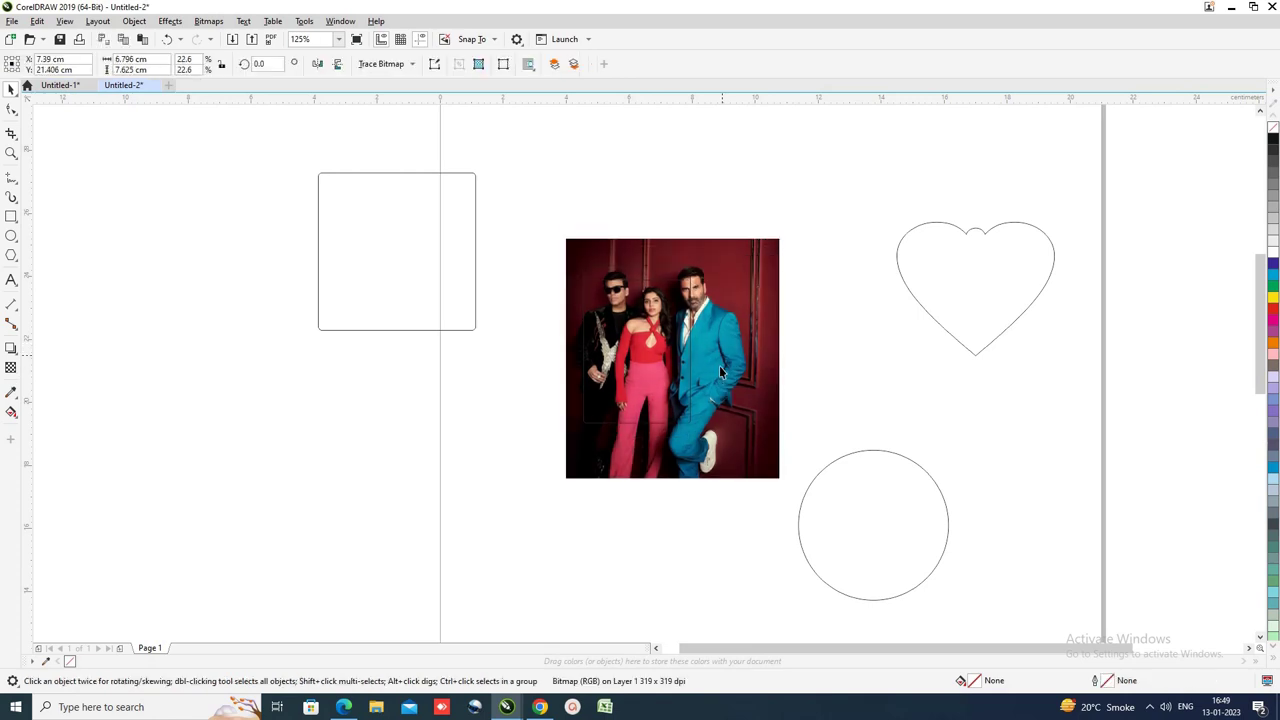
{"action": "left_click_drag", "start_coordinate": [784, 234], "coordinate": [746, 277]}
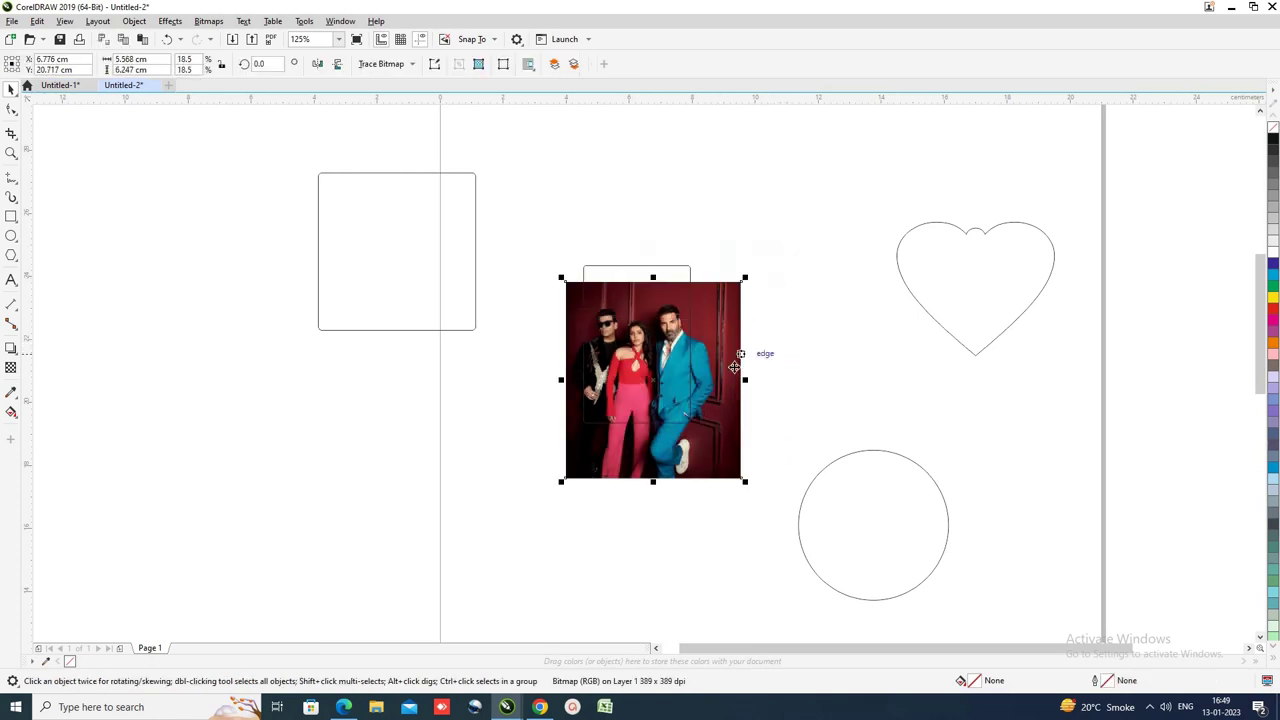
{"action": "scroll", "coordinate": [741, 348], "scroll_direction": "up", "scroll_amount": 2}
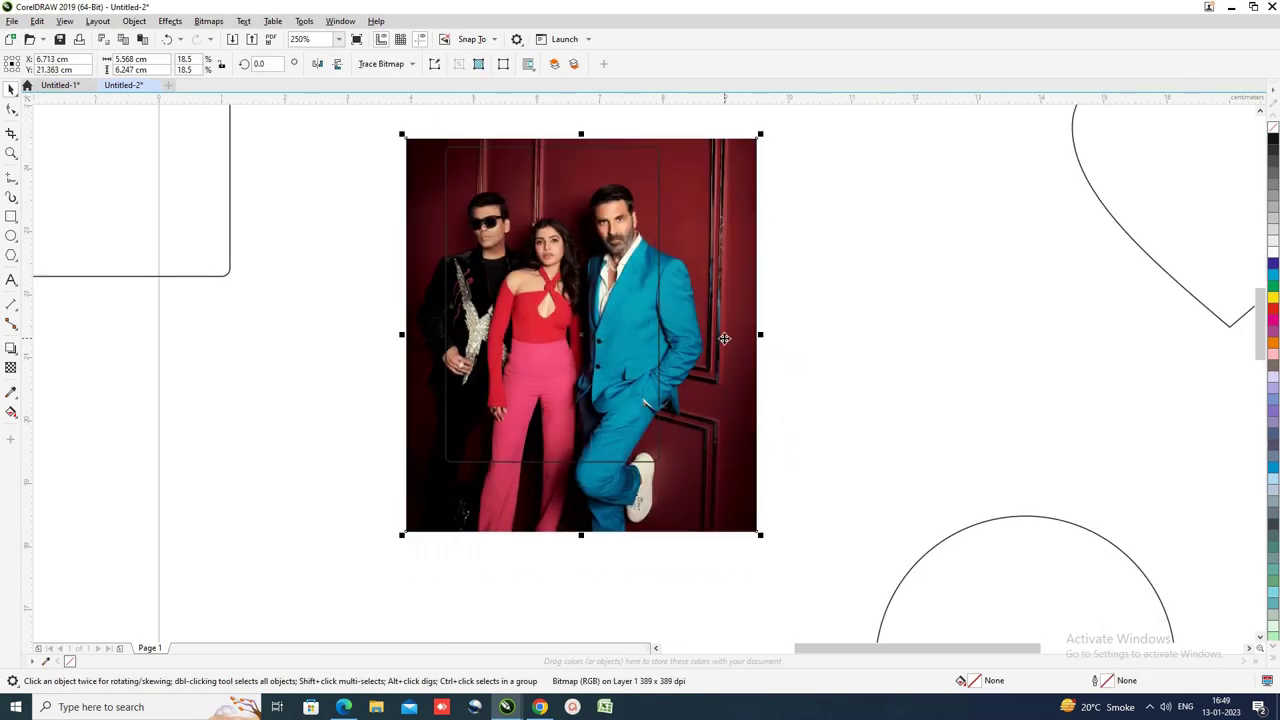
{"action": "scroll", "coordinate": [756, 357], "scroll_direction": "down", "scroll_amount": 4}
Step: Move the rectangle outline off the photo to beside the heart, and bring the square outline to the photo
{"action": "left_click_drag", "start_coordinate": [603, 318], "coordinate": [817, 537]}
{"action": "left_click_drag", "start_coordinate": [682, 315], "coordinate": [670, 430]}
{"action": "left_click_drag", "start_coordinate": [823, 543], "coordinate": [776, 312]}
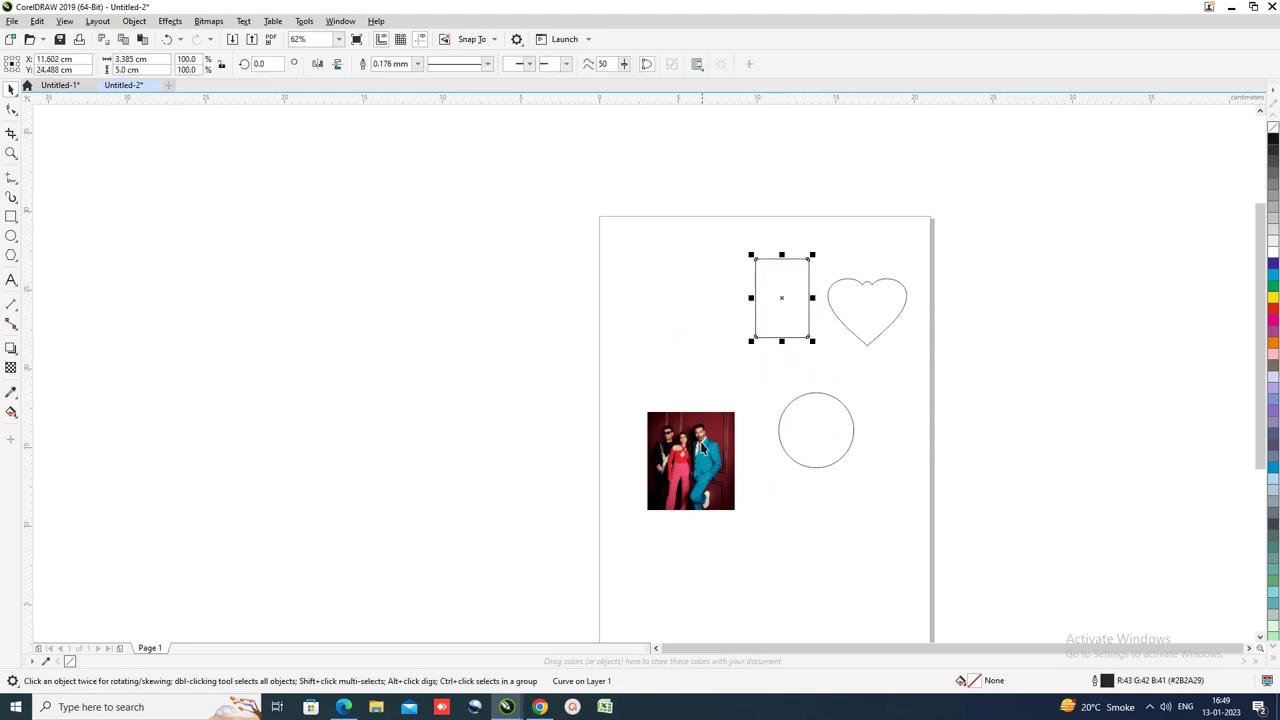
Step: Move the photo clear of the square outline and place the square over the photo's upper part
{"action": "scroll", "coordinate": [703, 453], "scroll_direction": "up", "scroll_amount": 2}
{"action": "left_click_drag", "start_coordinate": [705, 468], "coordinate": [669, 336]}
{"action": "left_click", "coordinate": [673, 481]}
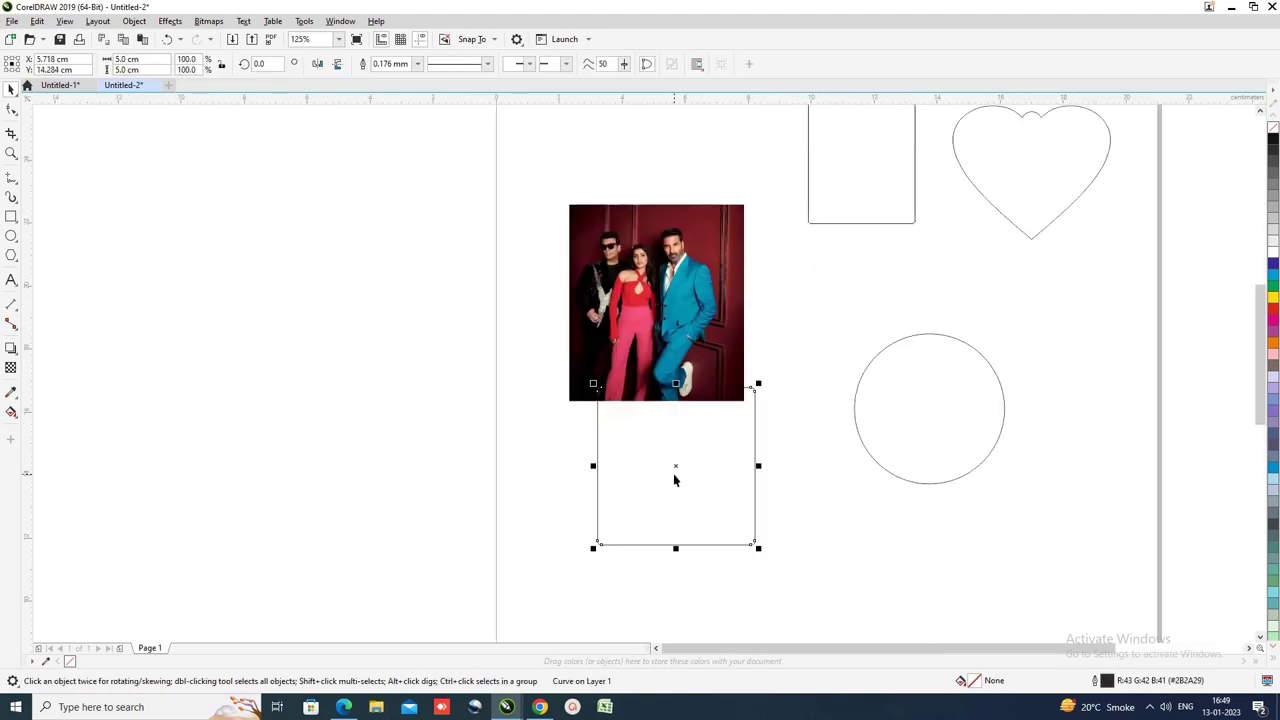
{"action": "left_click_drag", "start_coordinate": [673, 473], "coordinate": [658, 288]}
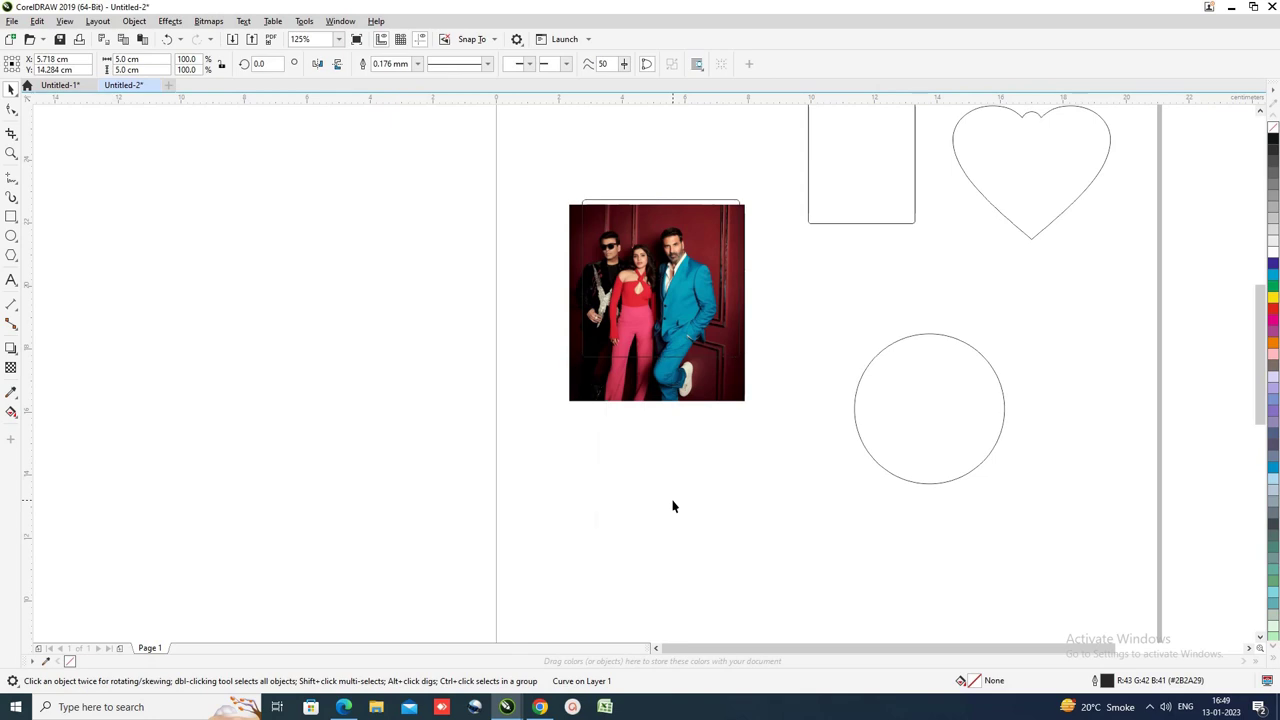
{"action": "left_click", "coordinate": [674, 506]}
Step: Shorten the photo from its lower edge to a height of about 5.5 cm around the square outline
{"action": "scroll", "coordinate": [645, 400], "scroll_direction": "down", "scroll_amount": 2}
{"action": "scroll", "coordinate": [636, 318], "scroll_direction": "up", "scroll_amount": 4}
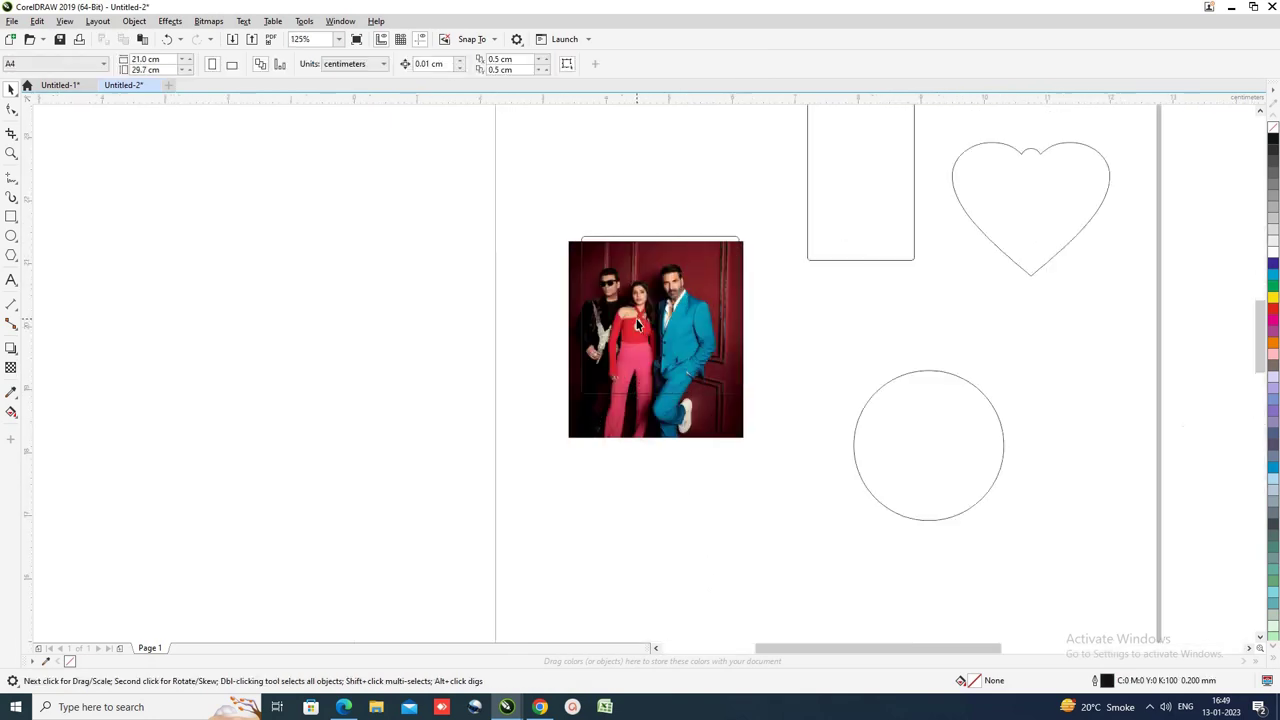
{"action": "left_click", "coordinate": [637, 528]}
{"action": "scroll", "coordinate": [677, 537], "scroll_direction": "up", "scroll_amount": 2}
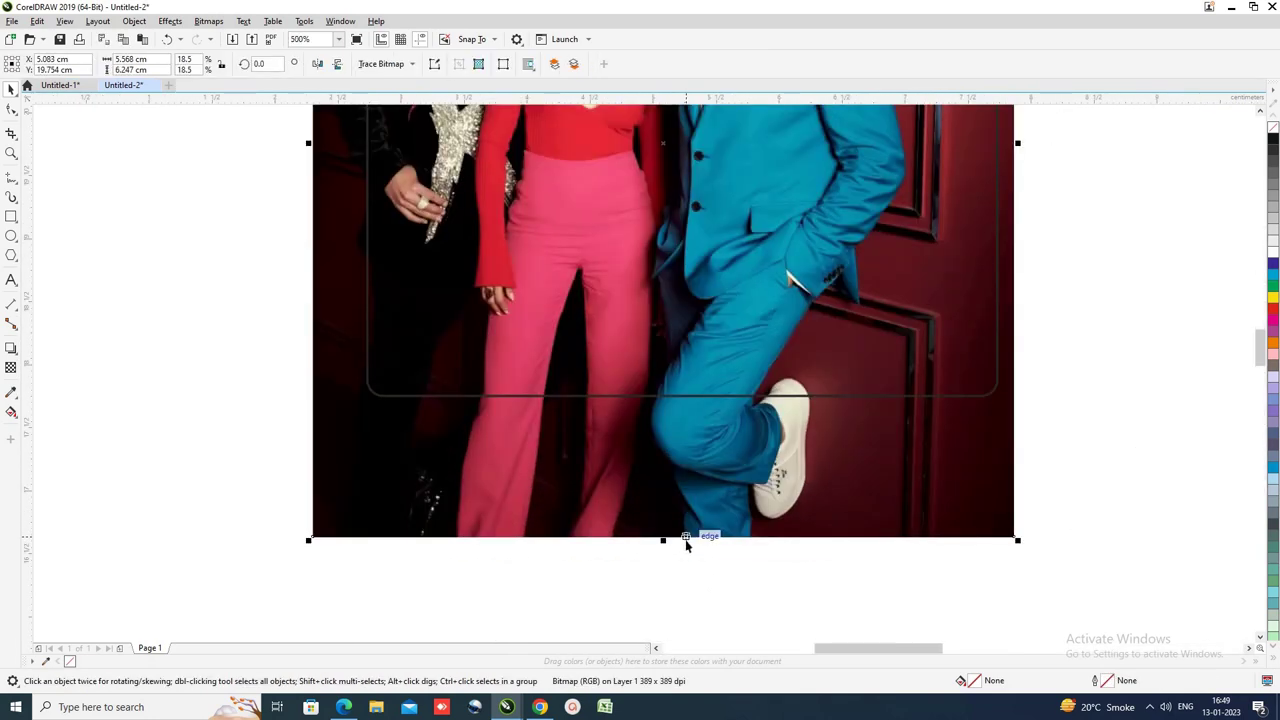
{"action": "left_click_drag", "start_coordinate": [662, 497], "coordinate": [677, 443]}
Step: Shift the square outline slightly within the group photo, centring it at about X 5.02 cm, Y 20.13 cm
{"action": "scroll", "coordinate": [677, 443], "scroll_direction": "down", "scroll_amount": 5}
{"action": "scroll", "coordinate": [644, 387], "scroll_direction": "up", "scroll_amount": 4}
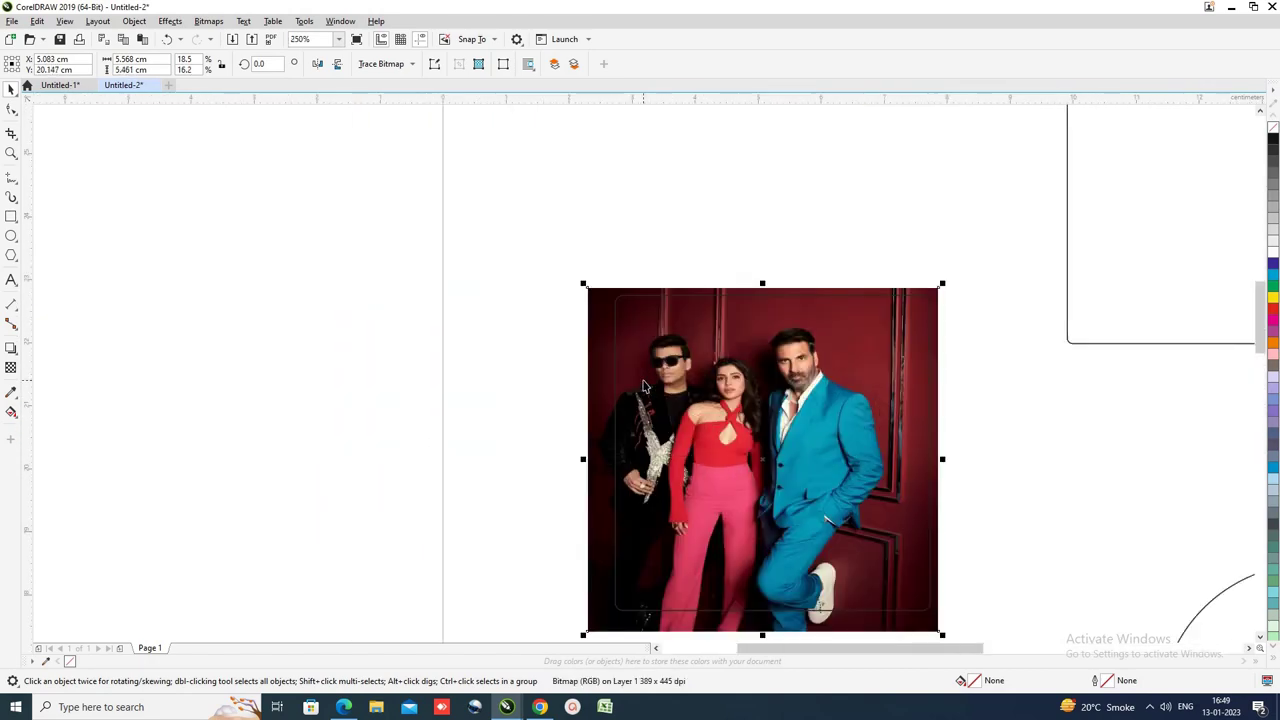
{"action": "left_click", "coordinate": [710, 438], "text": "alt"}
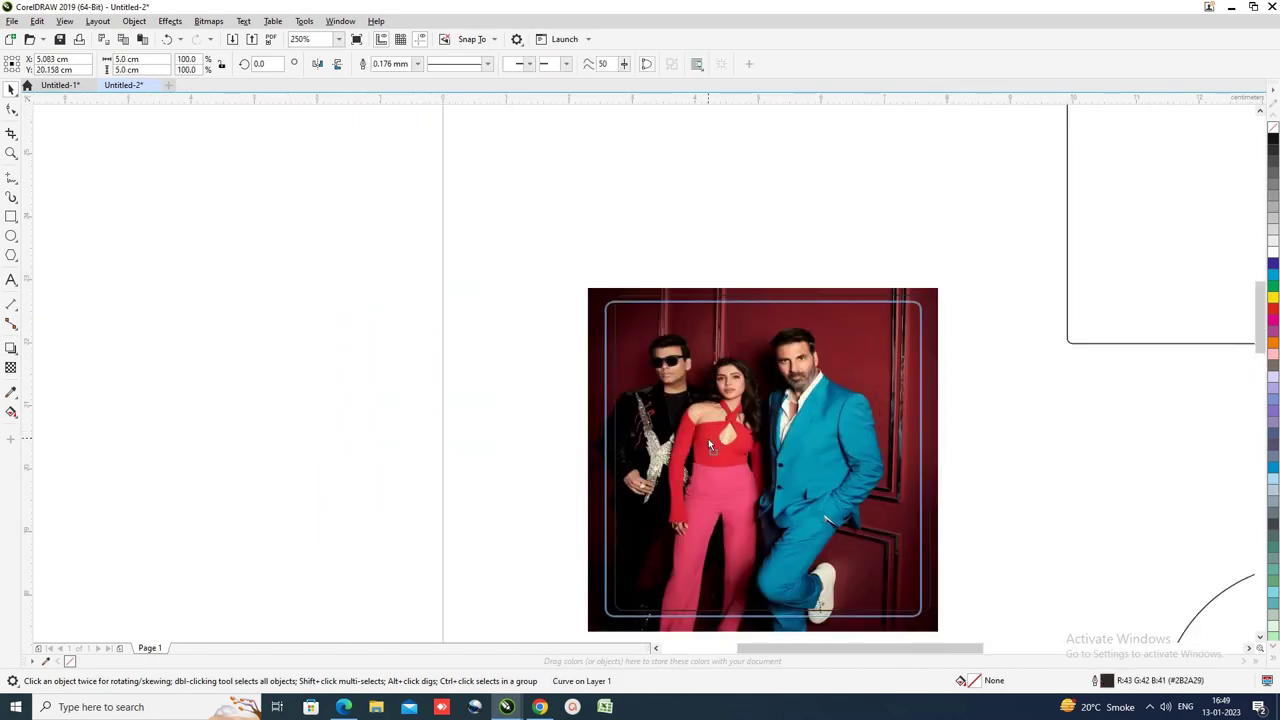
{"action": "scroll", "coordinate": [704, 440], "scroll_direction": "down", "scroll_amount": 3}
{"action": "scroll", "coordinate": [672, 332], "scroll_direction": "up", "scroll_amount": 5}
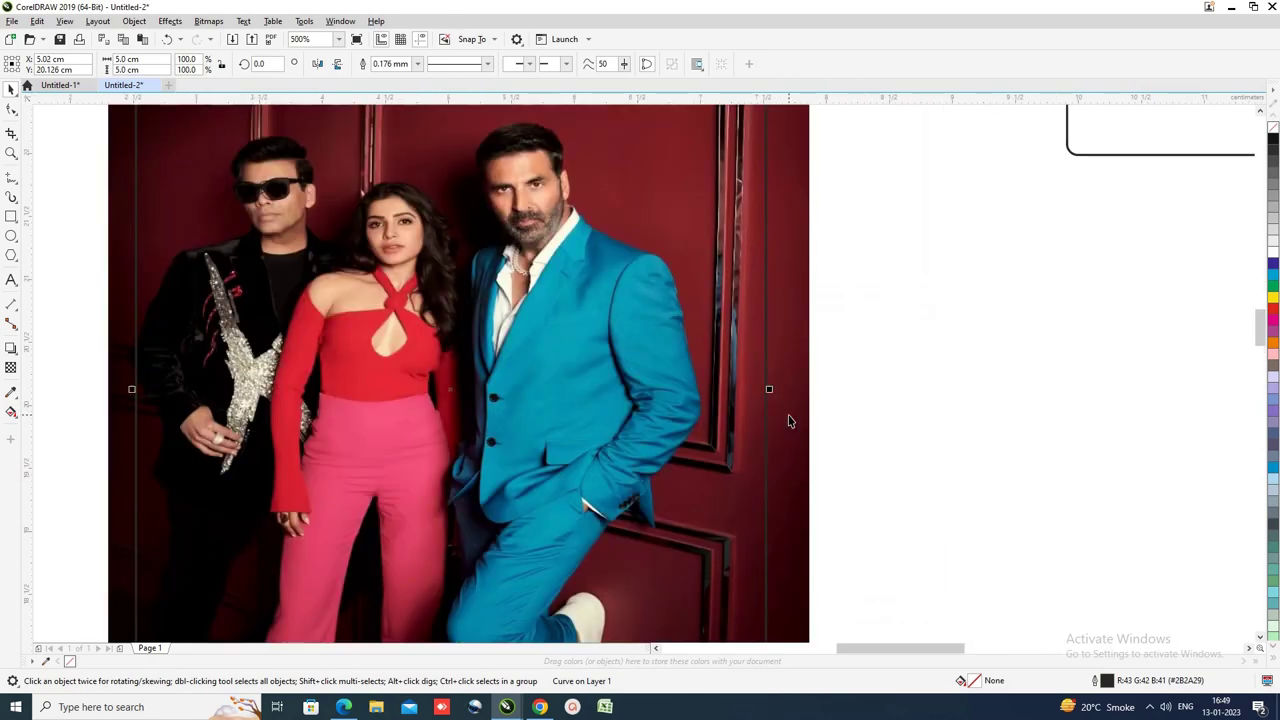
{"action": "scroll", "coordinate": [772, 410], "scroll_direction": "down", "scroll_amount": 2}
{"action": "left_click", "coordinate": [881, 418]}
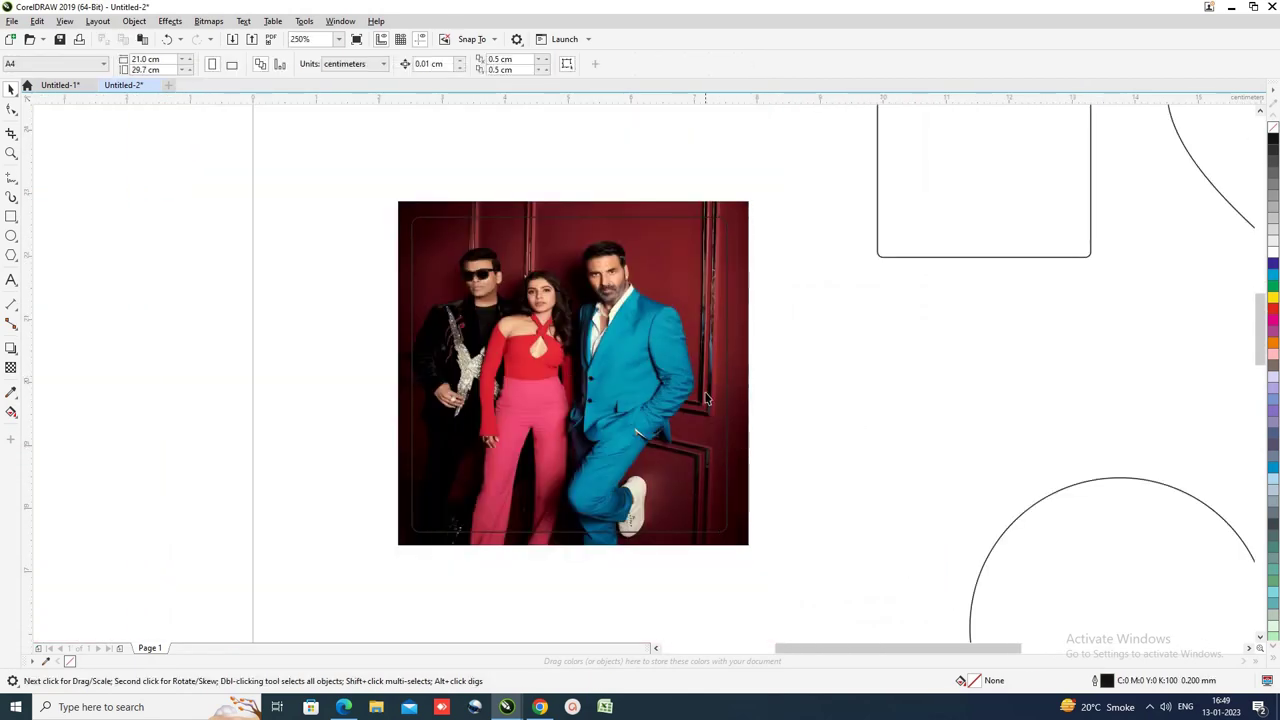
Step: Examine up close how the square outline sits over the group photo and its margins along the edges
{"action": "scroll", "coordinate": [707, 403], "scroll_direction": "up", "scroll_amount": 4}
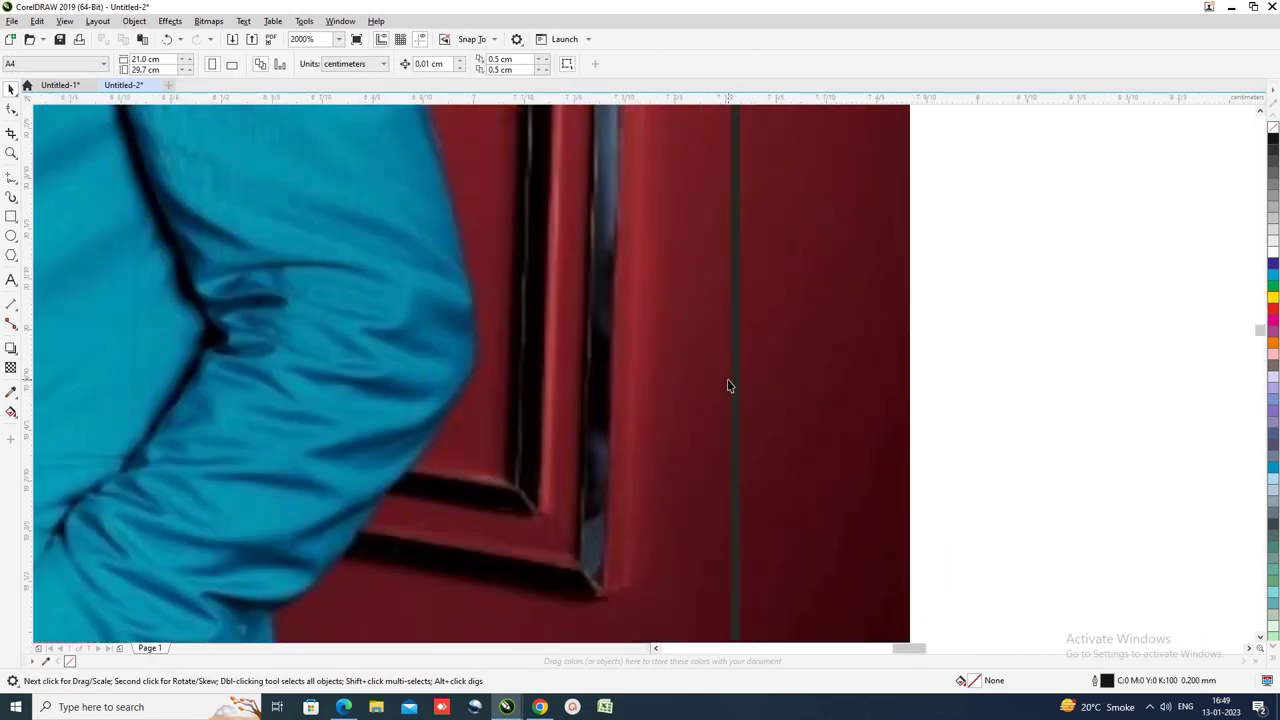
{"action": "left_click", "coordinate": [735, 383]}
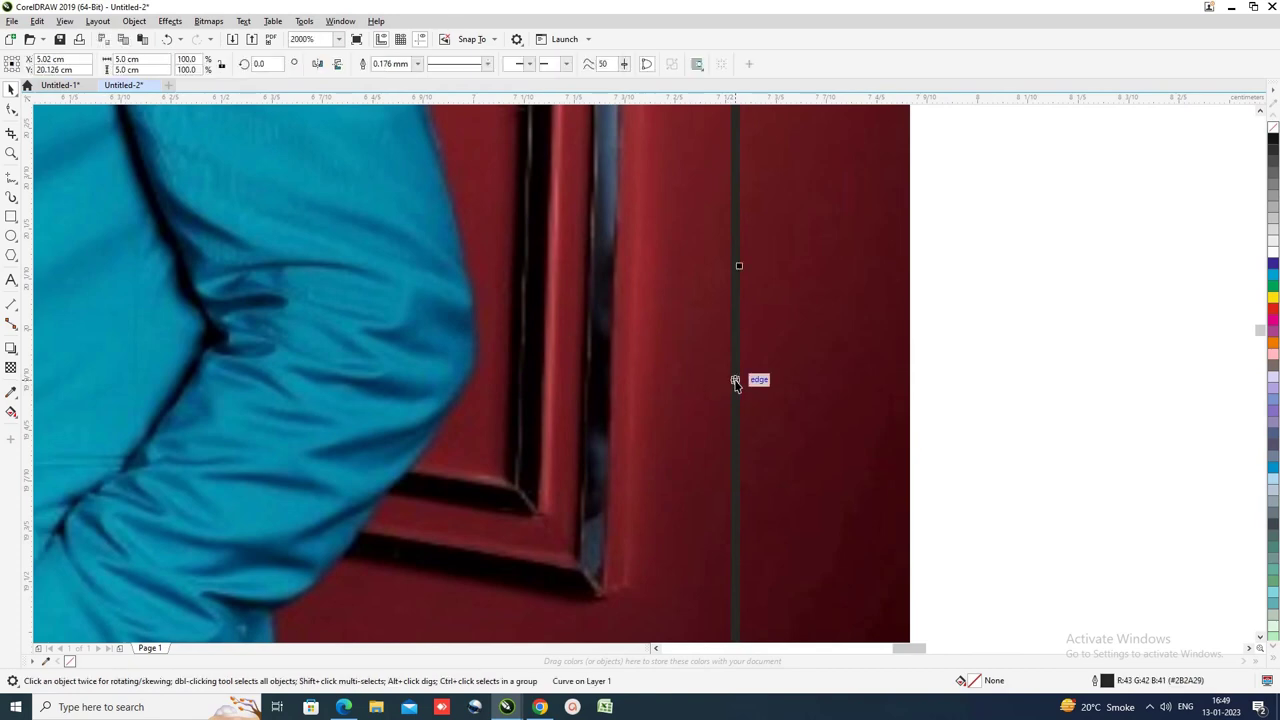
{"action": "scroll", "coordinate": [735, 383], "scroll_direction": "down", "scroll_amount": 3}
{"action": "left_click", "coordinate": [840, 403]}
{"action": "scroll", "coordinate": [675, 345], "scroll_direction": "down", "scroll_amount": 3}
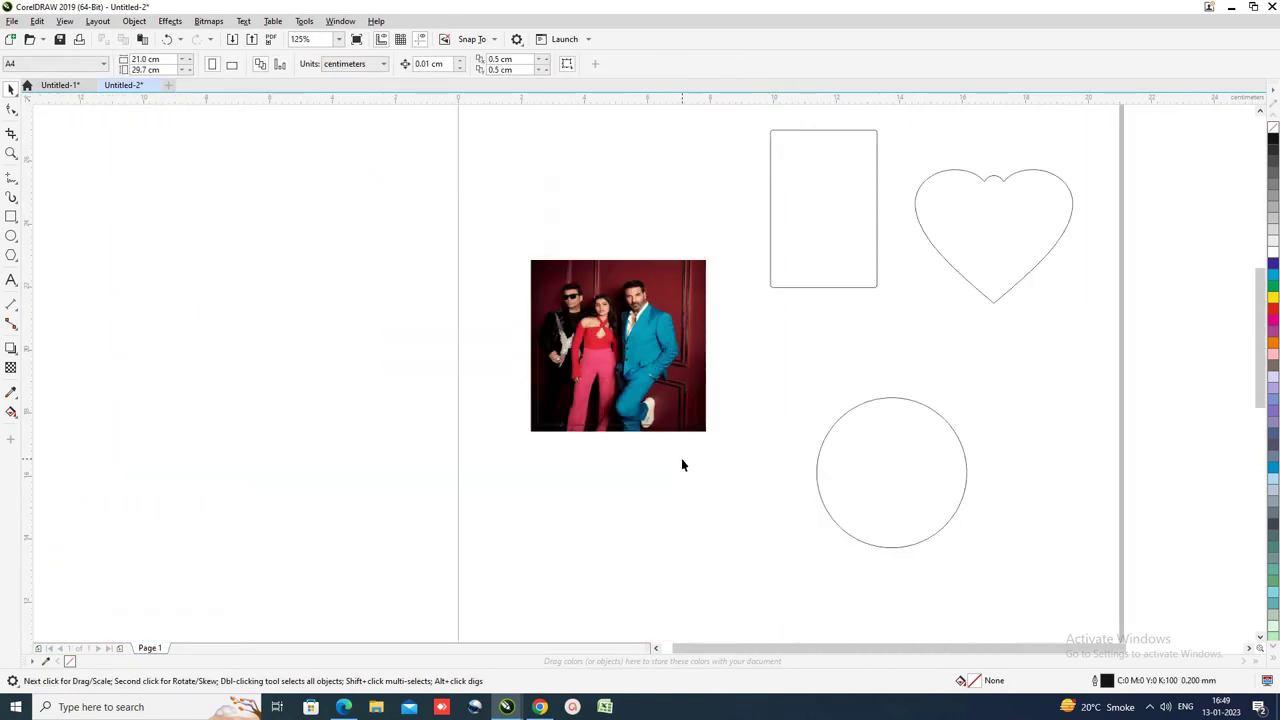
{"action": "scroll", "coordinate": [682, 464], "scroll_direction": "up", "scroll_amount": 2}
{"action": "scroll", "coordinate": [589, 412], "scroll_direction": "down", "scroll_amount": 2}
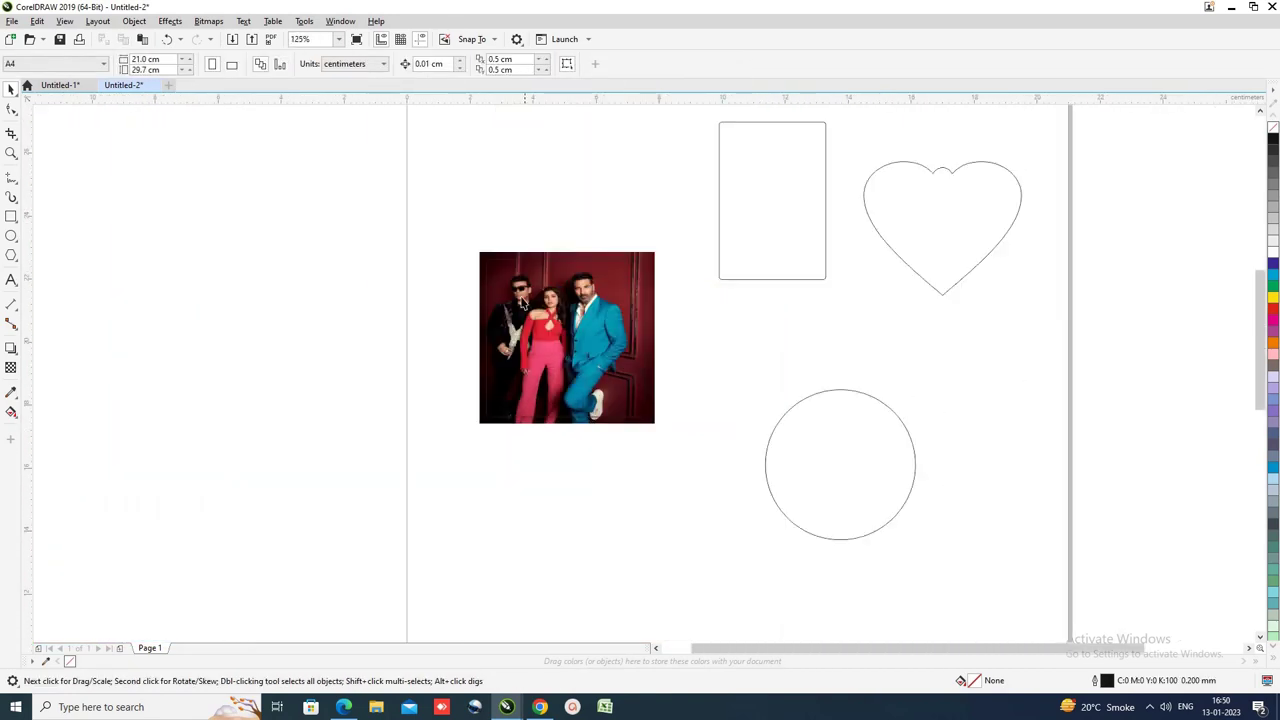
{"action": "scroll", "coordinate": [520, 292], "scroll_direction": "up", "scroll_amount": 2}
{"action": "left_click", "coordinate": [533, 325]}
{"action": "left_click", "coordinate": [817, 408]}
{"action": "scroll", "coordinate": [700, 470], "scroll_direction": "down", "scroll_amount": 2}
{"action": "scroll", "coordinate": [676, 376], "scroll_direction": "up", "scroll_amount": 2}
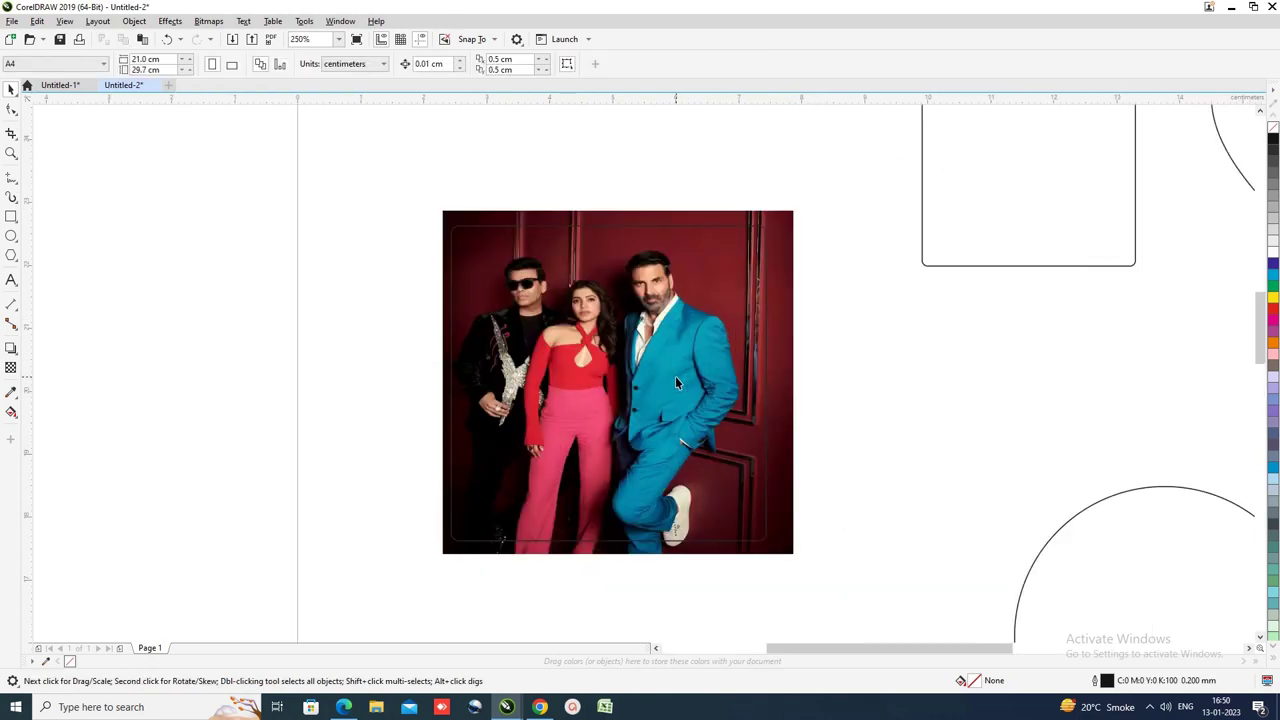
Step: PowerClip the group photo inside the square outline
{"action": "left_click", "coordinate": [787, 549]}
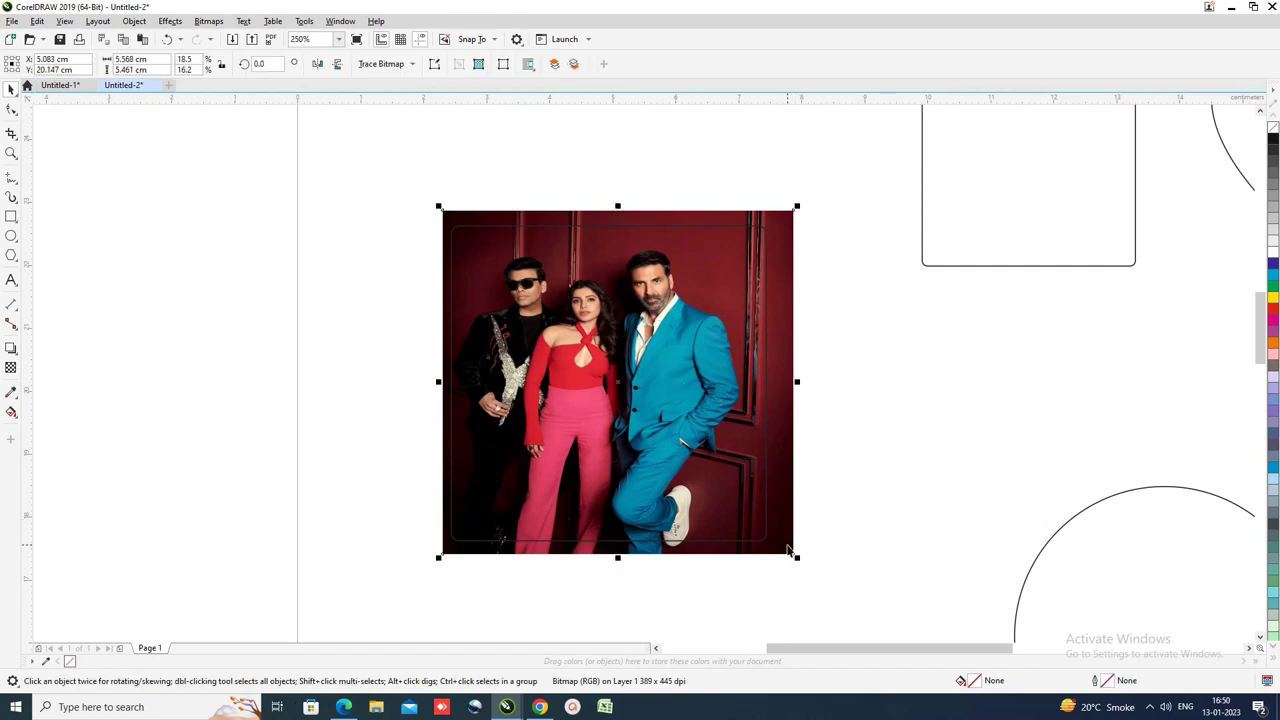
{"action": "left_click", "coordinate": [838, 561]}
{"action": "left_click_drag", "start_coordinate": [833, 581], "coordinate": [776, 544]}
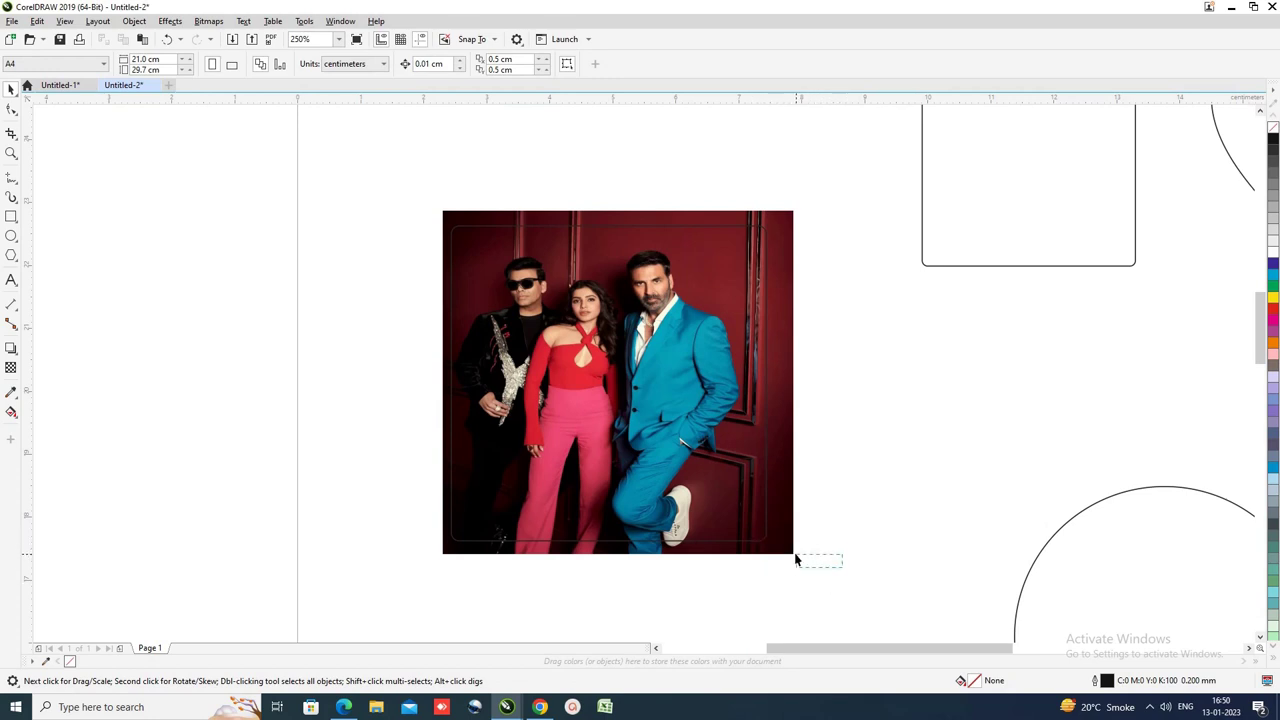
{"action": "left_click", "coordinate": [789, 549]}
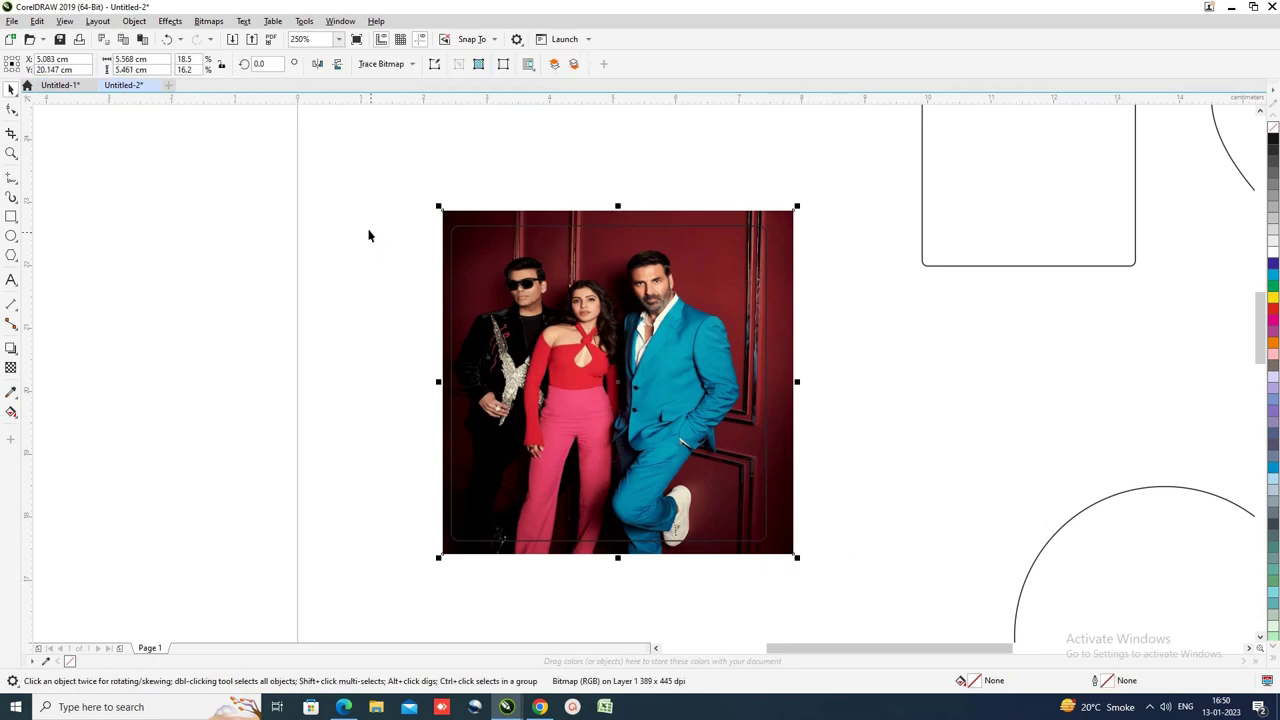
{"action": "left_click", "coordinate": [134, 21]}
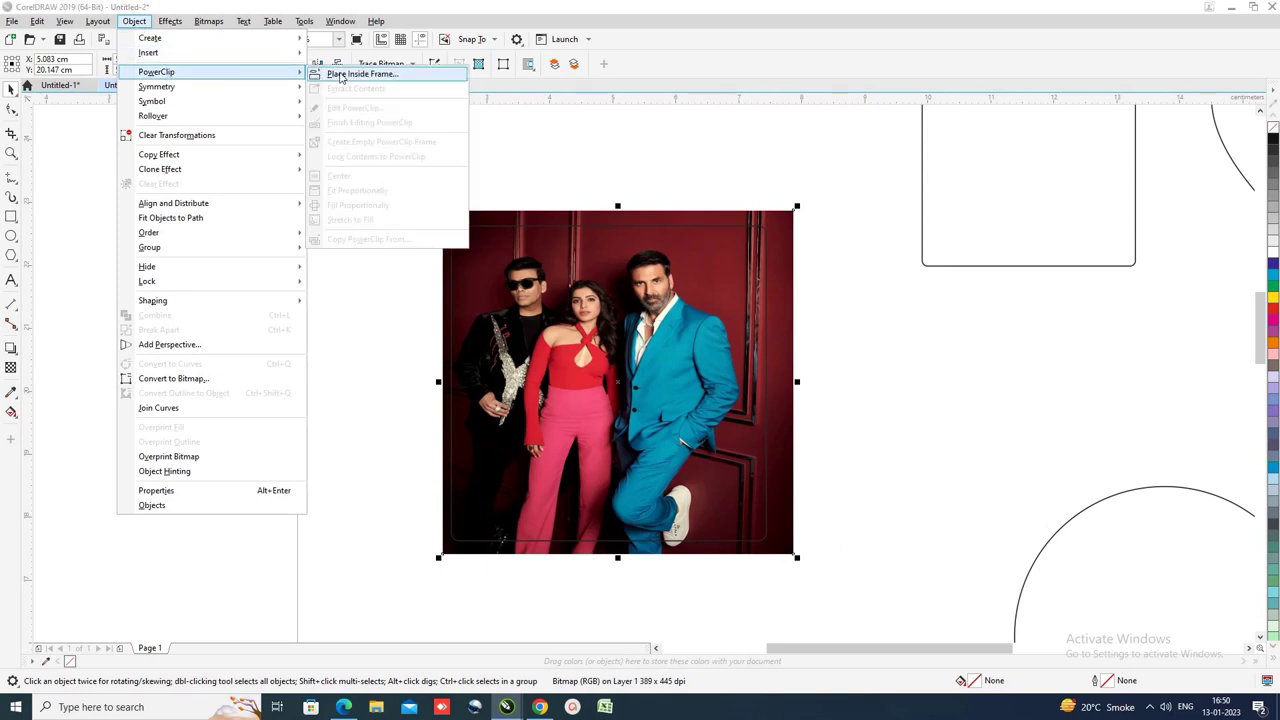
{"action": "left_click", "coordinate": [342, 74]}
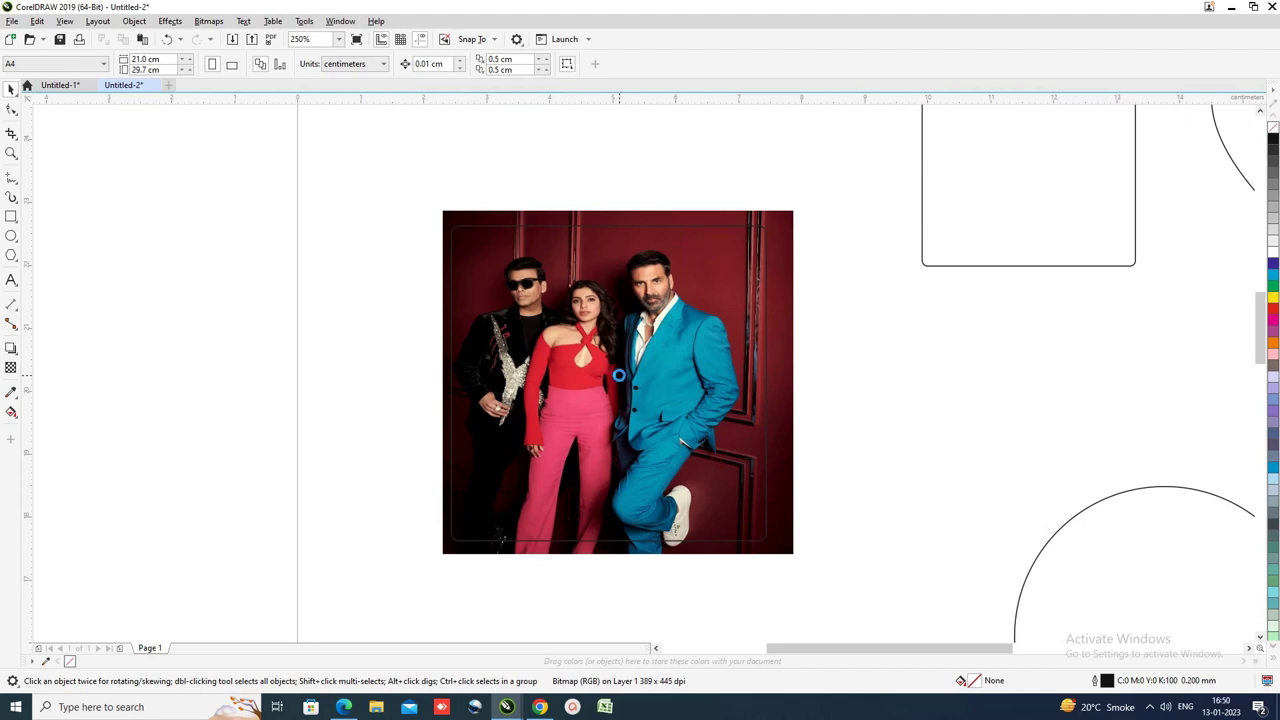
{"action": "left_click", "coordinate": [616, 376]}
{"action": "left_click", "coordinate": [805, 364]}
{"action": "scroll", "coordinate": [643, 279], "scroll_direction": "down", "scroll_amount": 2}
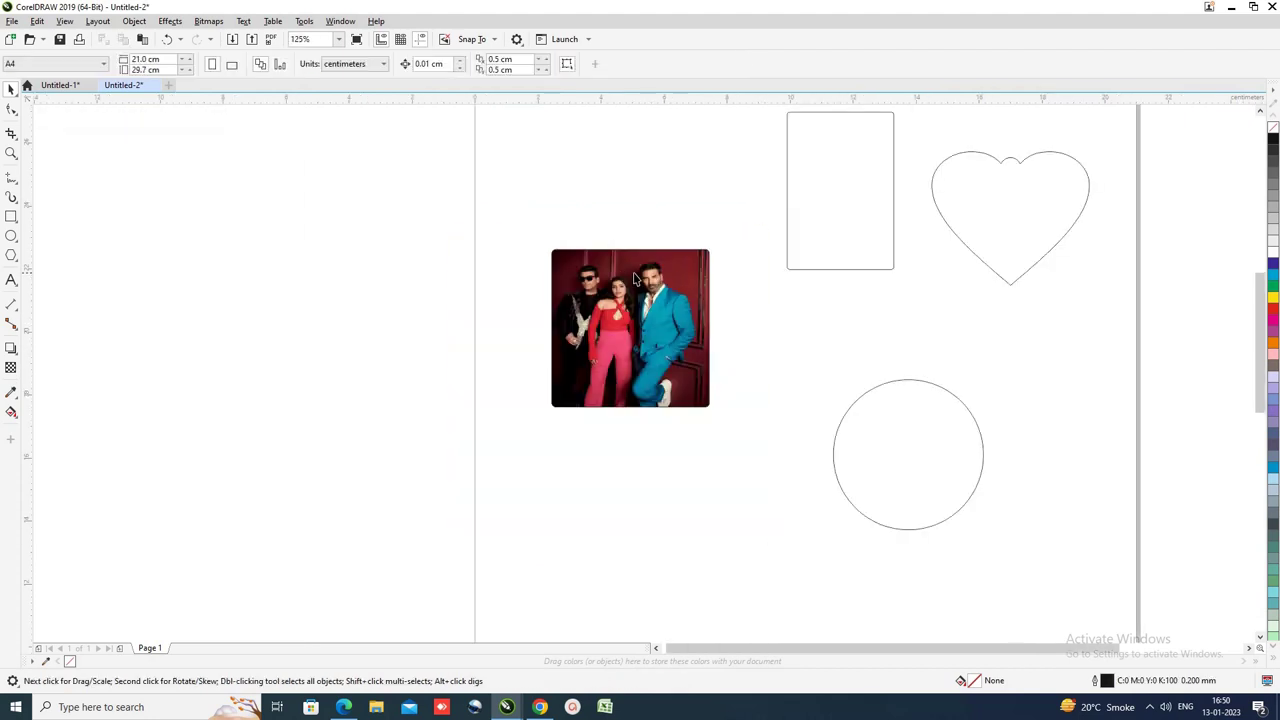
Step: Move the square photo keychain to the page's upper-left area and shift the rectangle outline slightly toward it
{"action": "scroll", "coordinate": [640, 320], "scroll_direction": "down", "scroll_amount": 2}
{"action": "left_click_drag", "start_coordinate": [640, 320], "coordinate": [620, 237]}
{"action": "left_click", "coordinate": [623, 383]}
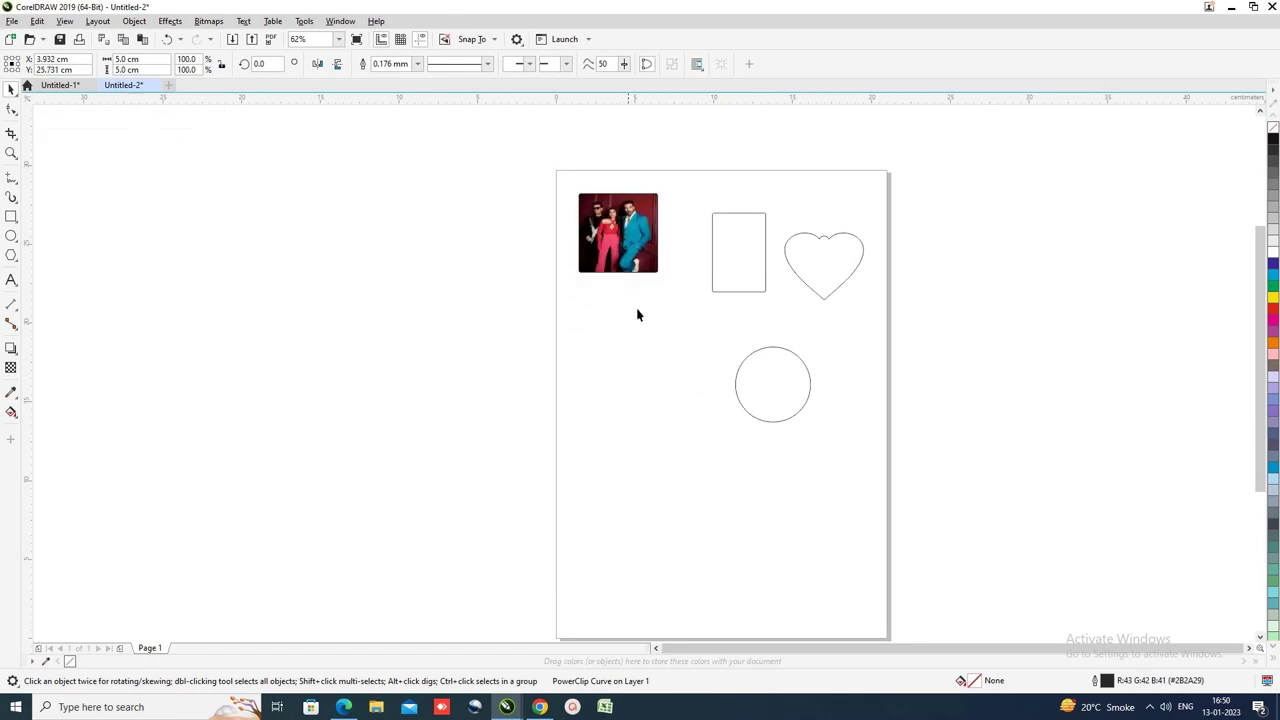
{"action": "left_click", "coordinate": [734, 290]}
{"action": "left_click_drag", "start_coordinate": [718, 283], "coordinate": [707, 277]}
Step: Copy the enlarged Katrina Kaif photo from the browser's image results and paste it into Untitled-2 in CorelDRAW
{"action": "left_click", "coordinate": [539, 707]}
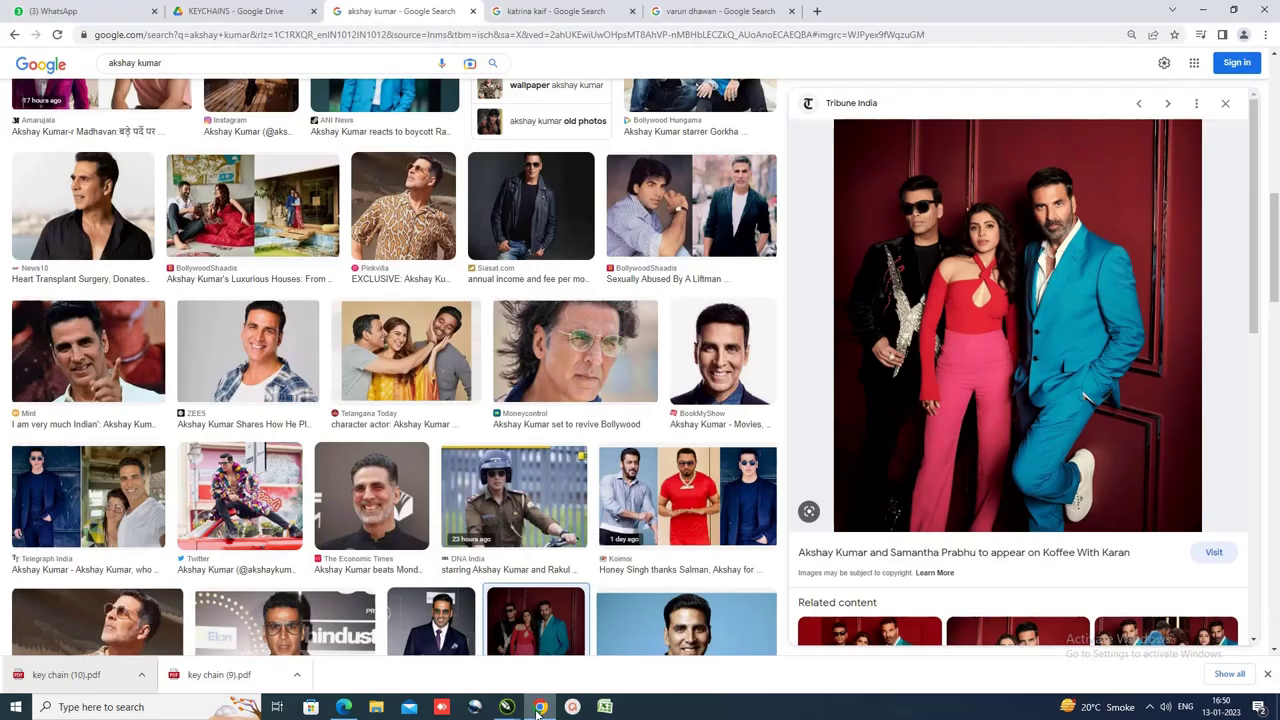
{"action": "left_click", "coordinate": [545, 11]}
{"action": "right_click", "coordinate": [937, 367]}
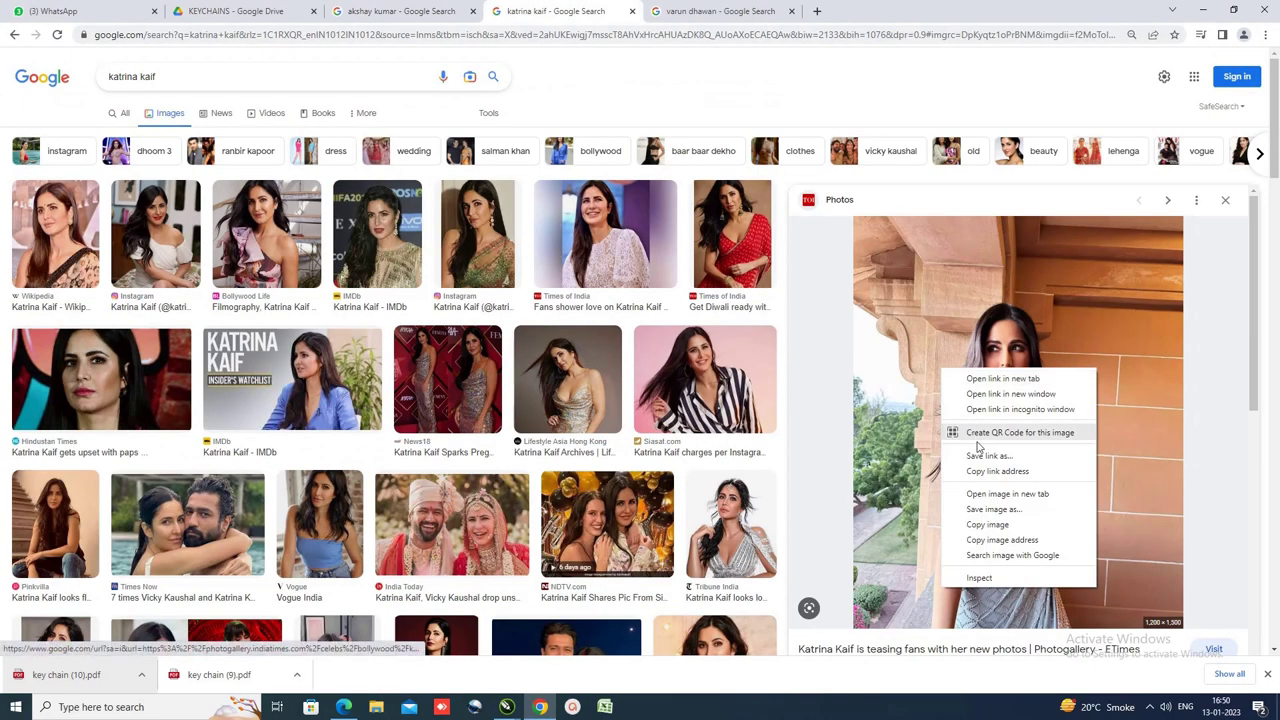
{"action": "left_click", "coordinate": [985, 524]}
{"action": "mouse_move", "coordinate": [506, 707]}
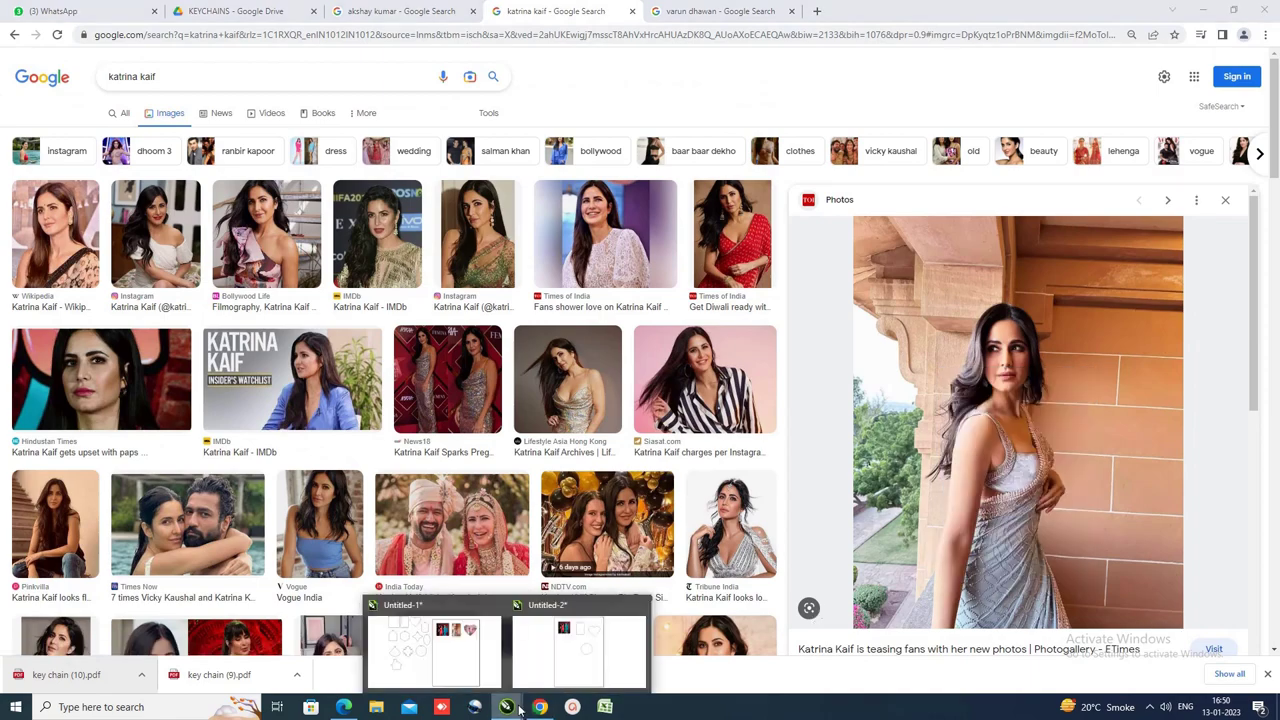
{"action": "left_click", "coordinate": [570, 640]}
{"action": "left_click", "coordinate": [631, 449]}
{"action": "key", "text": "ctrl+v"}
Step: Scale the pasted photo to about 5.0 × 6.3 cm and bring the rectangle outline to it
{"action": "scroll", "coordinate": [592, 427], "scroll_direction": "down", "scroll_amount": 1}
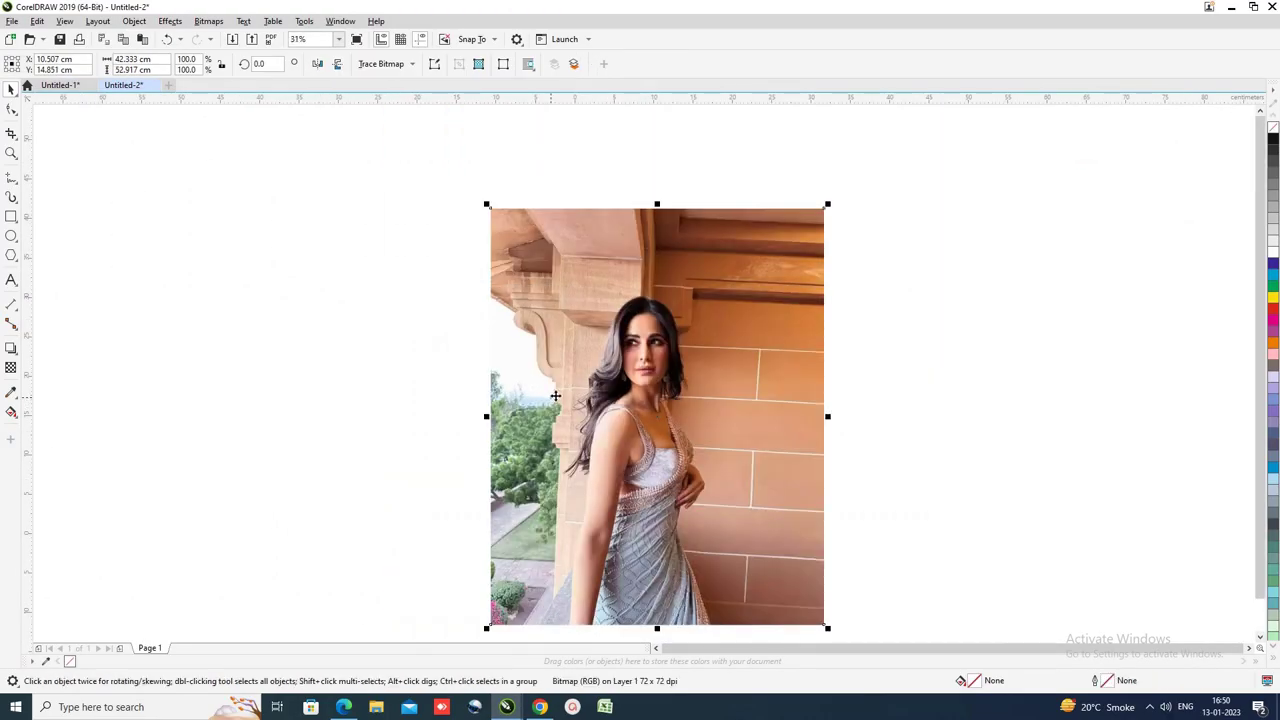
{"action": "scroll", "coordinate": [692, 319], "scroll_direction": "down", "scroll_amount": 1}
{"action": "left_click_drag", "start_coordinate": [761, 258], "coordinate": [647, 404]}
{"action": "left_click_drag", "start_coordinate": [740, 313], "coordinate": [577, 418]}
{"action": "scroll", "coordinate": [685, 354], "scroll_direction": "up", "scroll_amount": 2}
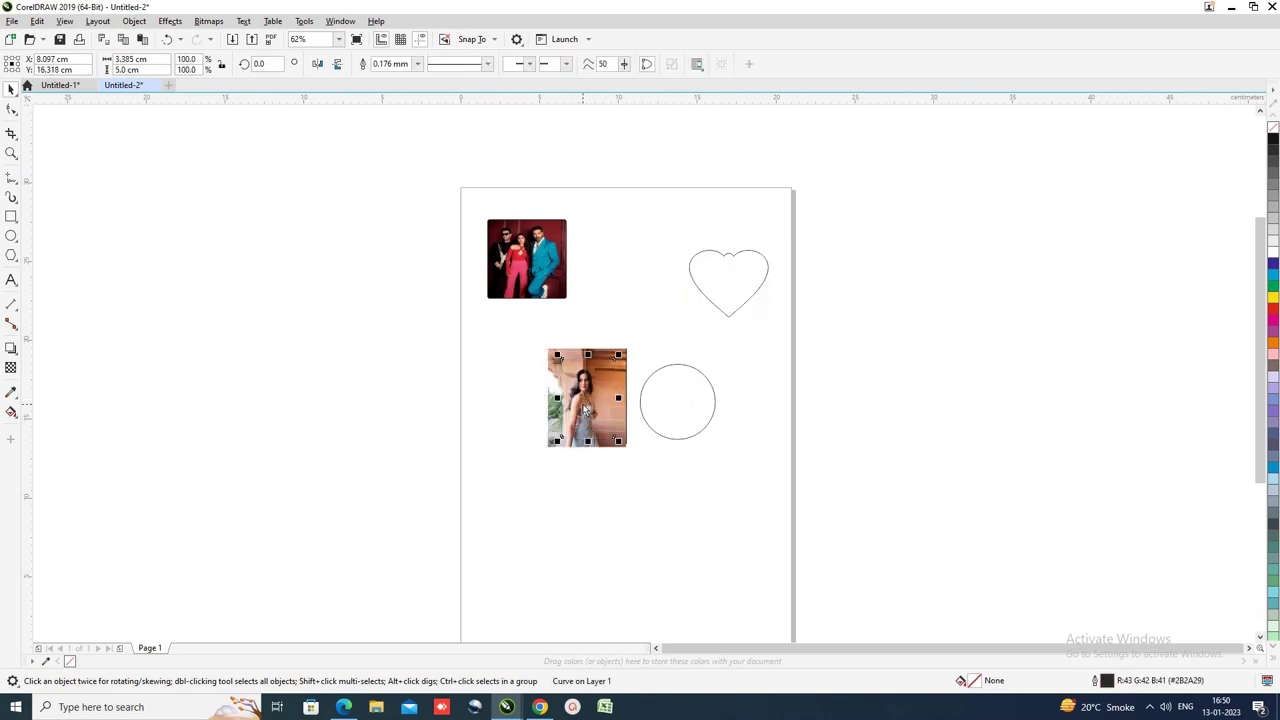
Step: Move the photo clear of the rectangle outline and place the outline over the photo's upper part
{"action": "left_click_drag", "start_coordinate": [562, 487], "coordinate": [562, 505]}
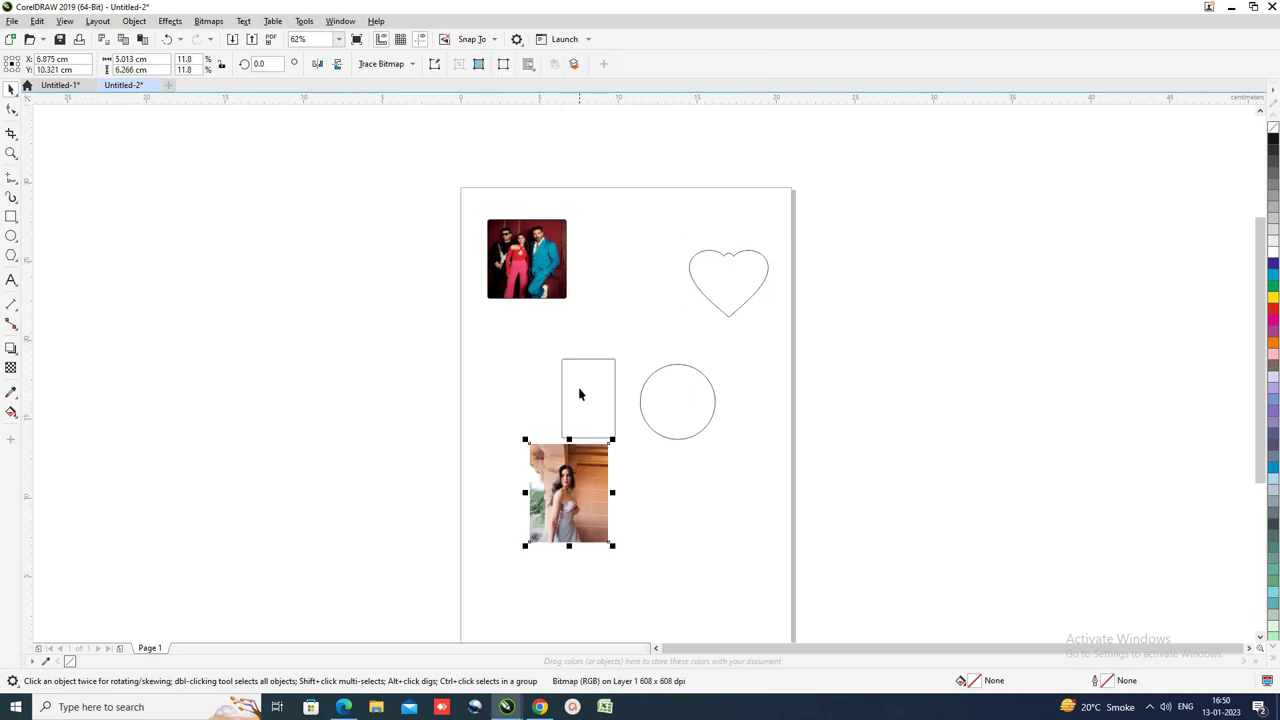
{"action": "left_click", "coordinate": [580, 400]}
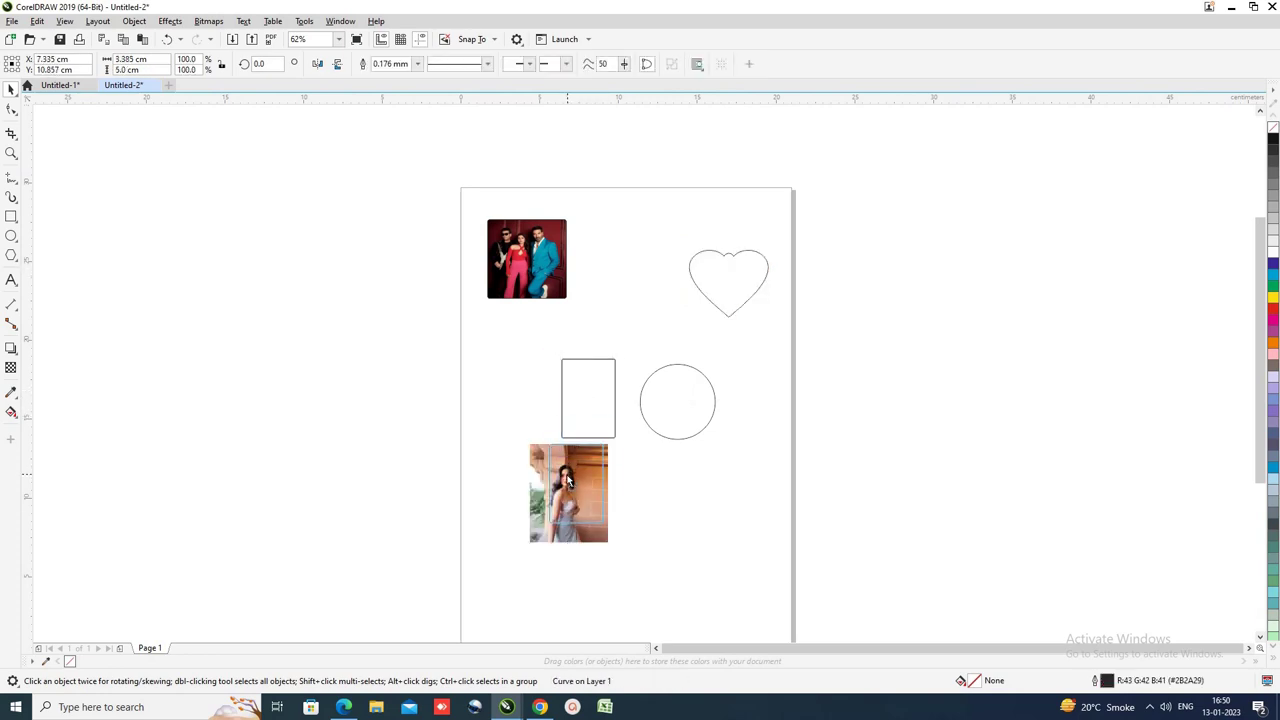
{"action": "left_click_drag", "start_coordinate": [589, 378], "coordinate": [589, 369]}
{"action": "left_click", "coordinate": [587, 396]}
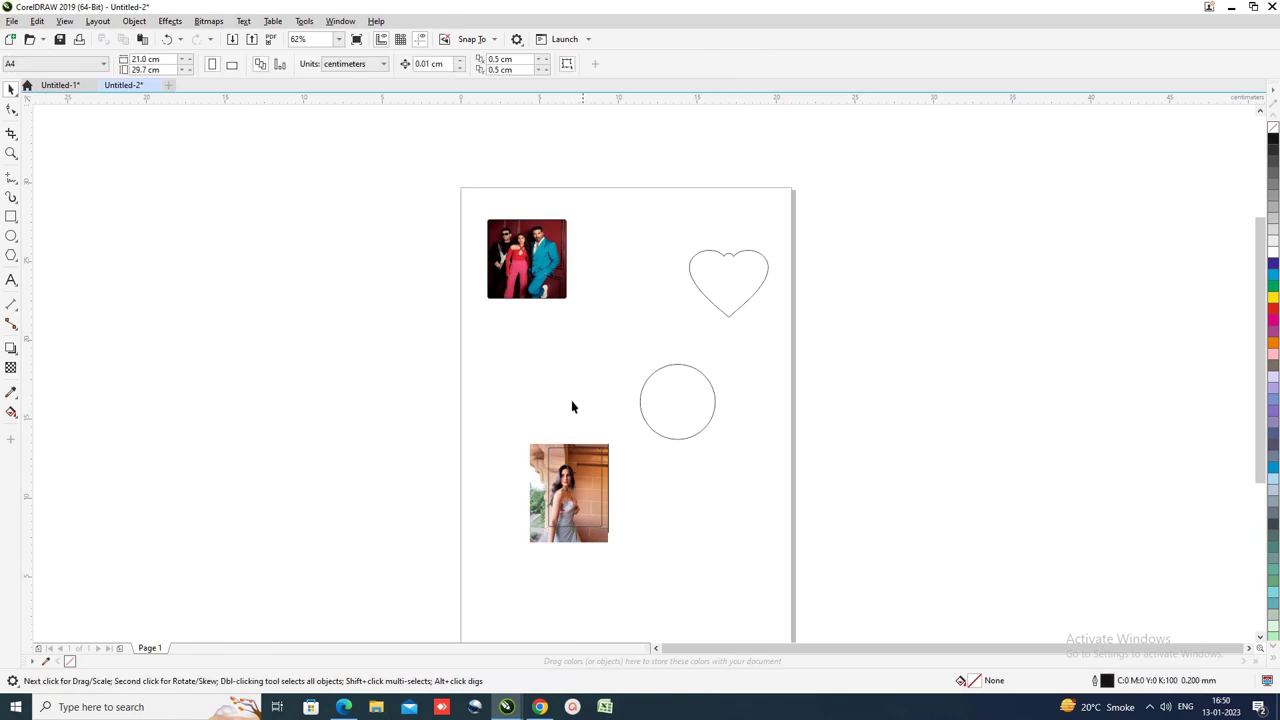
Step: Move the rectangle outline and its photo up beside the square photo keychain
{"action": "scroll", "coordinate": [551, 453], "scroll_direction": "up", "scroll_amount": 2}
{"action": "left_click_drag", "start_coordinate": [551, 453], "coordinate": [618, 185]}
{"action": "scroll", "coordinate": [608, 240], "scroll_direction": "down", "scroll_amount": 4}
{"action": "left_click_drag", "start_coordinate": [590, 292], "coordinate": [612, 187]}
{"action": "scroll", "coordinate": [616, 180], "scroll_direction": "up", "scroll_amount": 2}
{"action": "scroll", "coordinate": [616, 182], "scroll_direction": "up", "scroll_amount": 2}
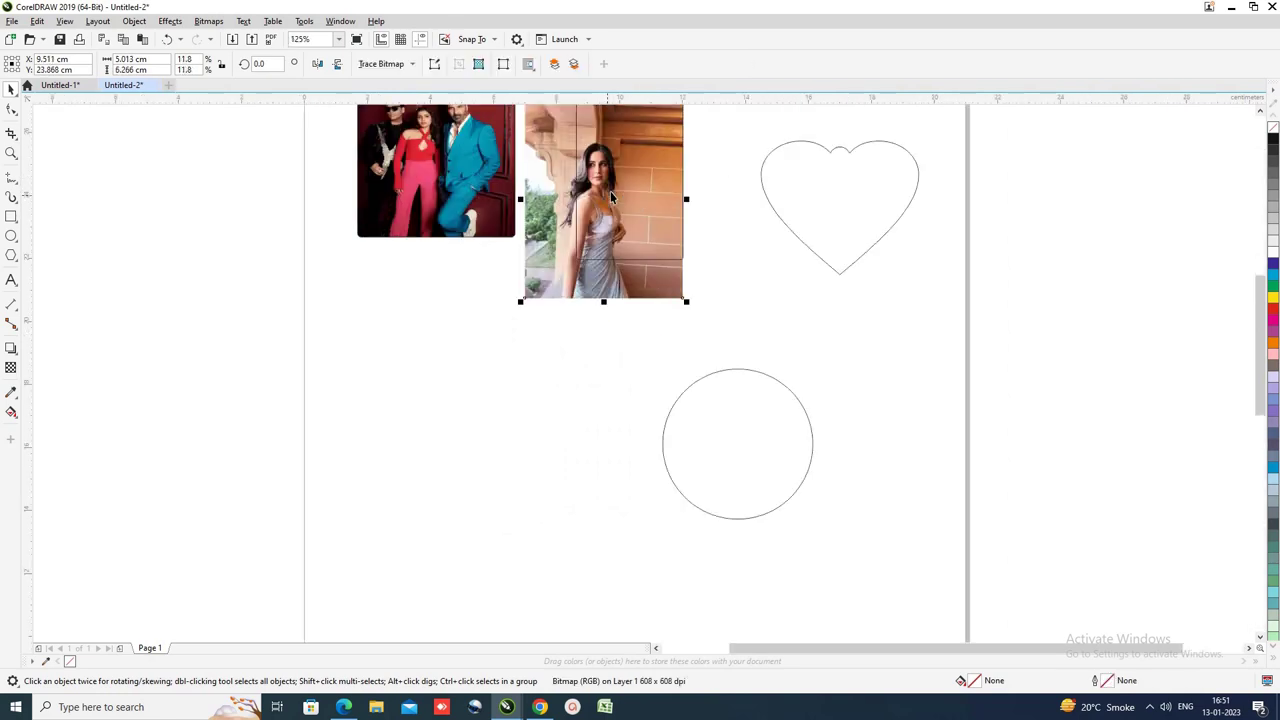
Step: Scale the photo to about 4.3 × 5.4 cm and position the rectangle outline around the woman
{"action": "scroll", "coordinate": [608, 250], "scroll_direction": "down", "scroll_amount": 4}
{"action": "scroll", "coordinate": [608, 253], "scroll_direction": "up", "scroll_amount": 4}
{"action": "left_click_drag", "start_coordinate": [538, 438], "coordinate": [557, 426]}
{"action": "left_click_drag", "start_coordinate": [703, 444], "coordinate": [680, 412]}
{"action": "left_click_drag", "start_coordinate": [544, 361], "coordinate": [612, 369]}
{"action": "scroll", "coordinate": [606, 372], "scroll_direction": "up", "scroll_amount": 2}
{"action": "left_click", "coordinate": [611, 366]}
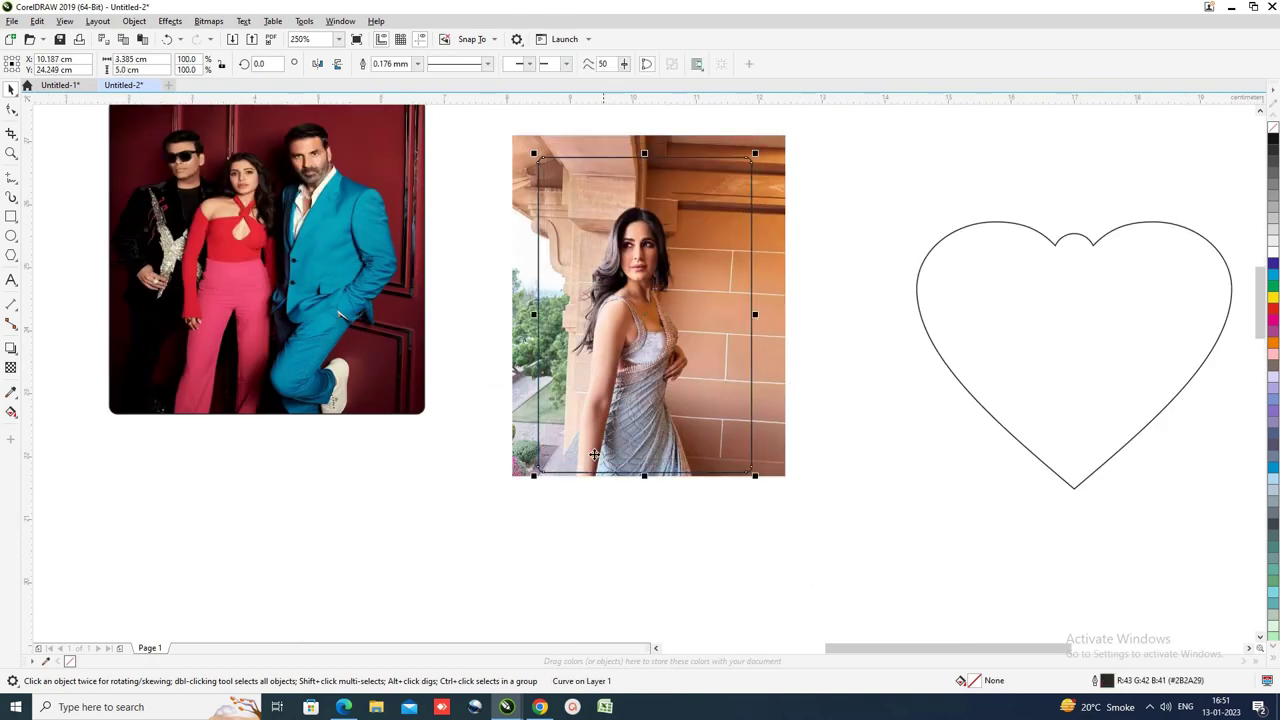
Step: PowerClip the woman's photo inside the rectangle outline
{"action": "left_click", "coordinate": [617, 478]}
{"action": "left_click", "coordinate": [784, 478]}
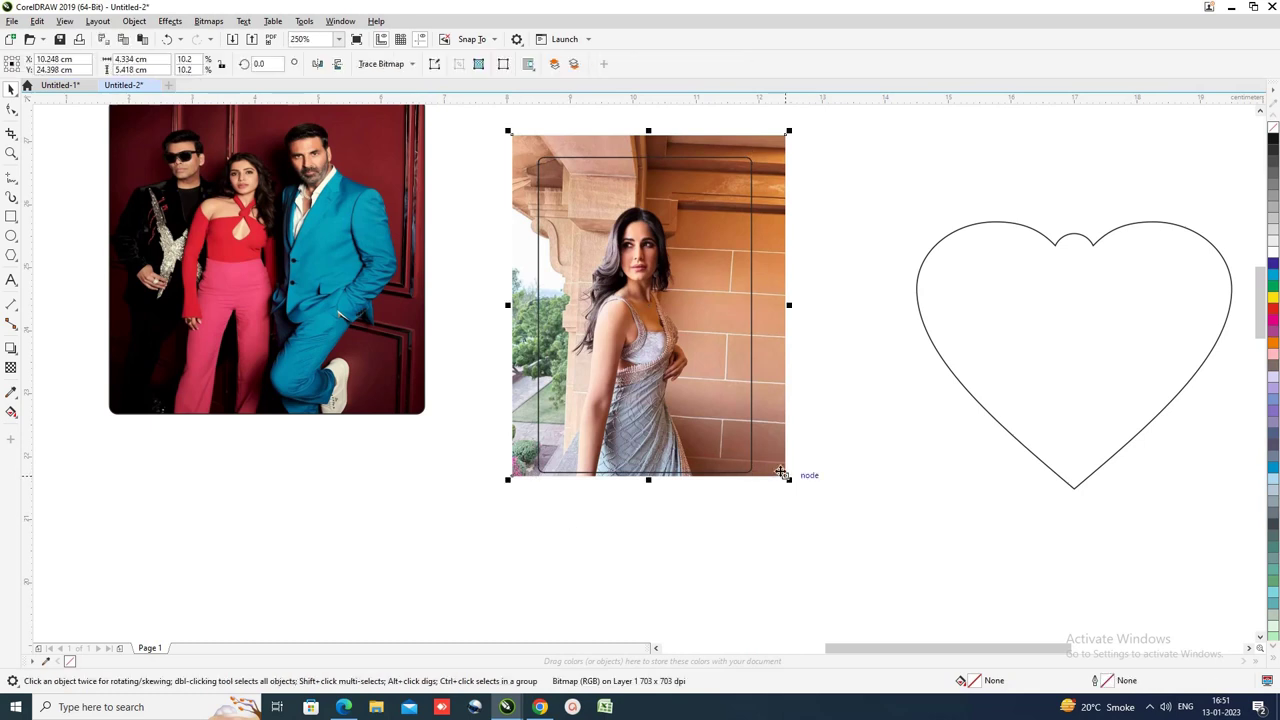
{"action": "left_click", "coordinate": [143, 21]}
{"action": "mouse_move", "coordinate": [170, 72]}
{"action": "left_click", "coordinate": [380, 72]}
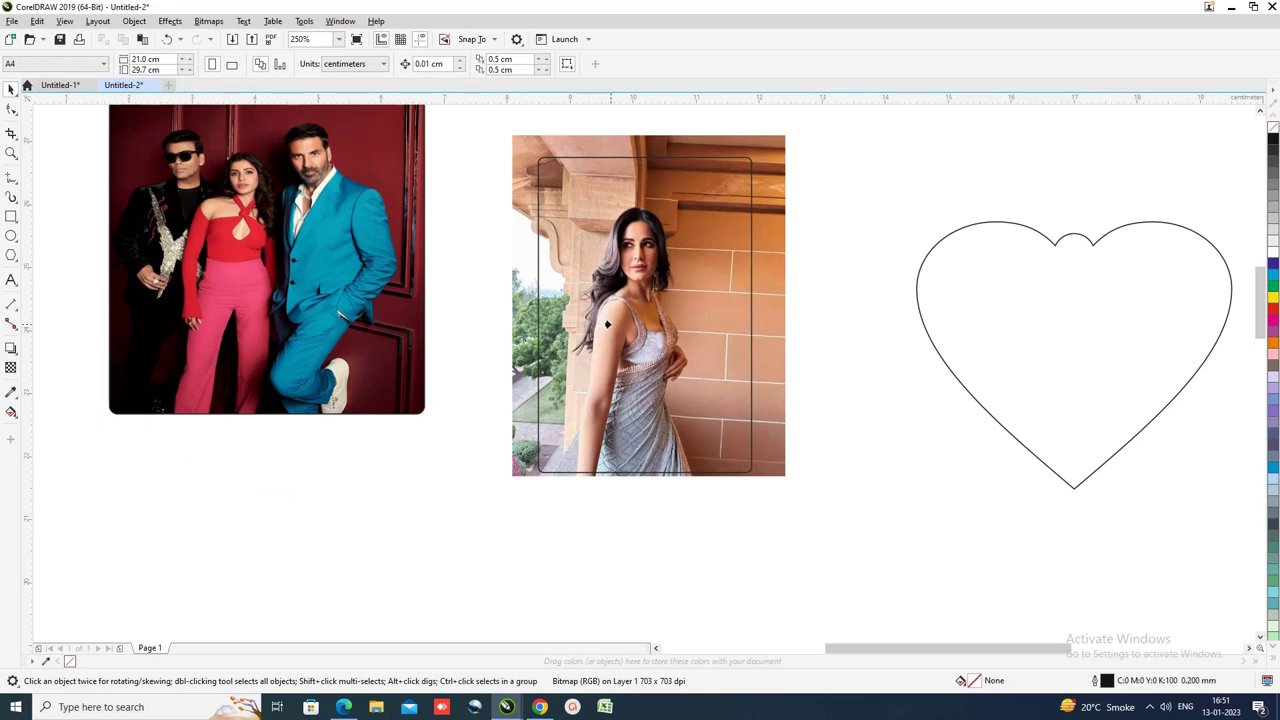
{"action": "left_click", "coordinate": [607, 324]}
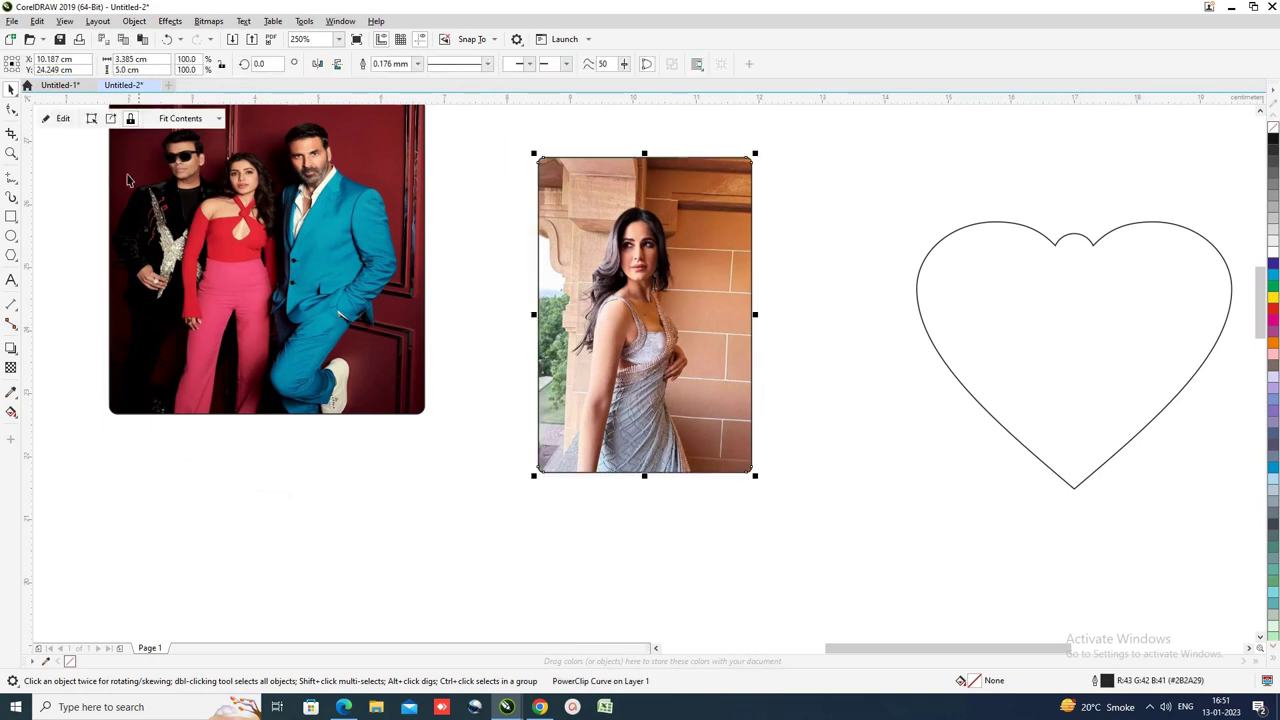
{"action": "left_click", "coordinate": [300, 551]}
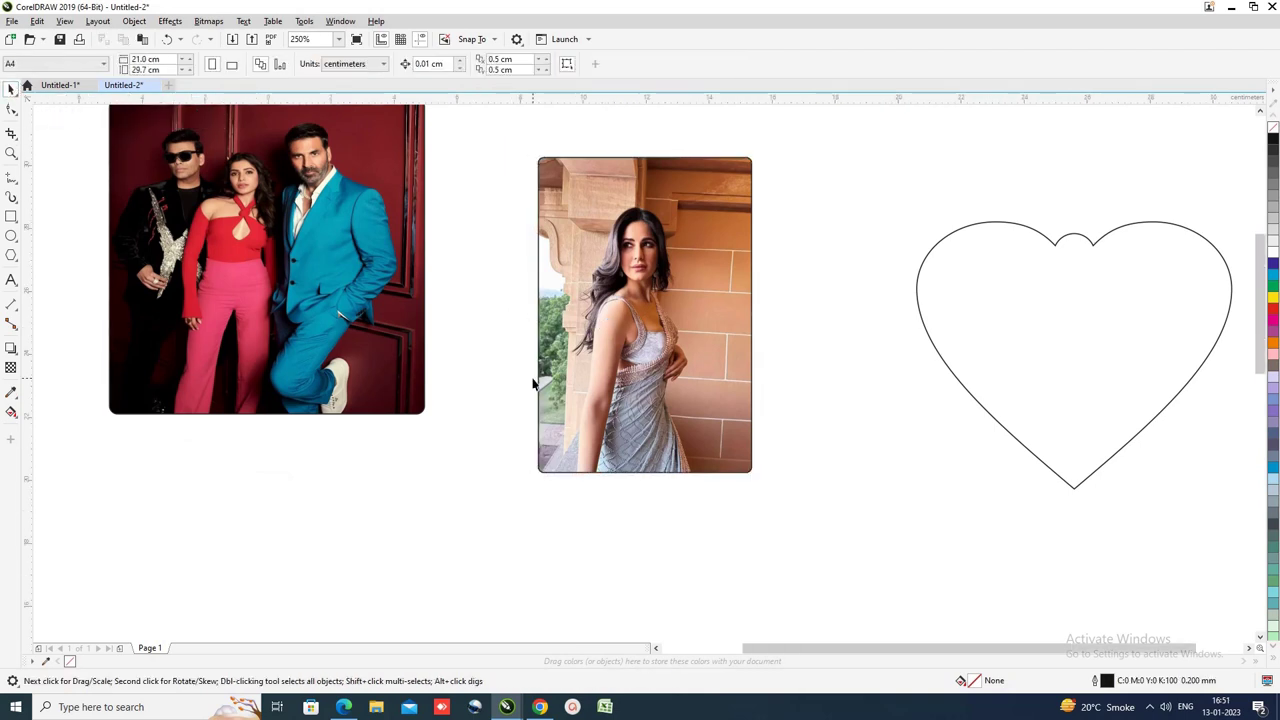
Step: Arrange the rectangle photo keychain and the heart outline in a row beside the square keychain
{"action": "scroll", "coordinate": [537, 380], "scroll_direction": "down", "scroll_amount": 2}
{"action": "left_click_drag", "start_coordinate": [537, 385], "coordinate": [522, 350]}
{"action": "scroll", "coordinate": [522, 350], "scroll_direction": "down", "scroll_amount": 2}
{"action": "left_click_drag", "start_coordinate": [698, 371], "coordinate": [684, 350]}
{"action": "left_click", "coordinate": [480, 537]}
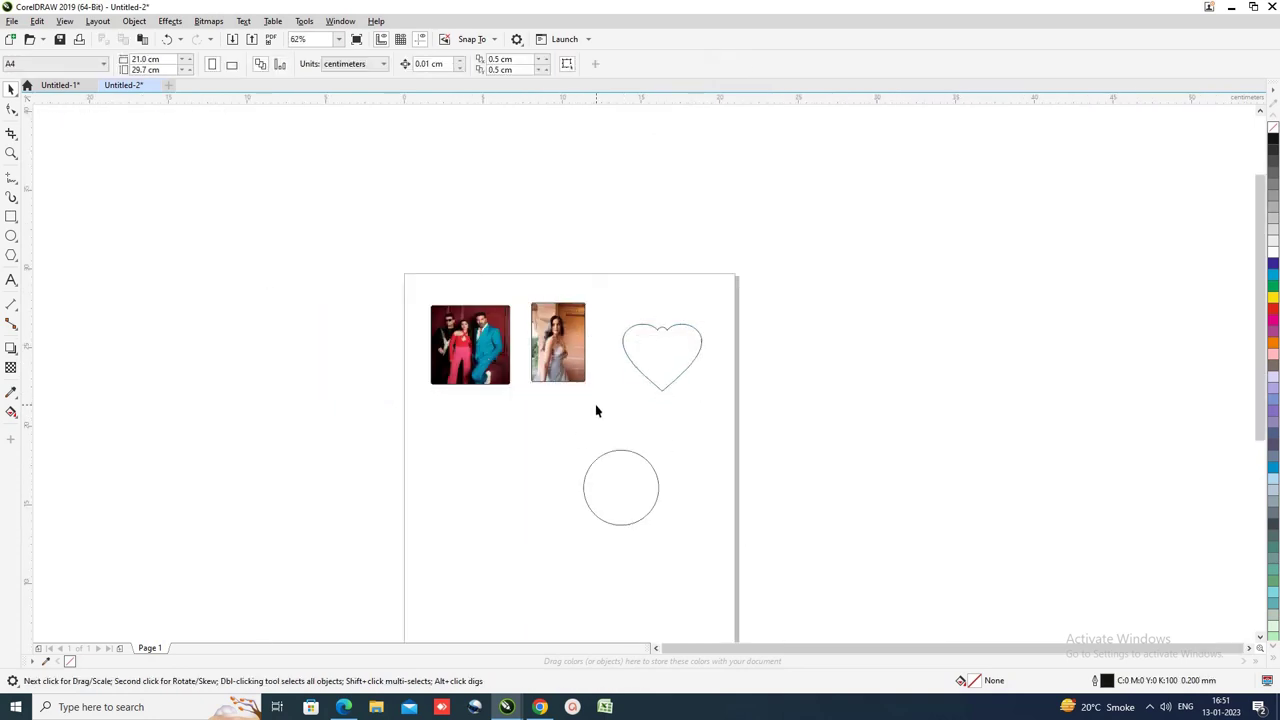
{"action": "scroll", "coordinate": [652, 392], "scroll_direction": "up", "scroll_amount": 2}
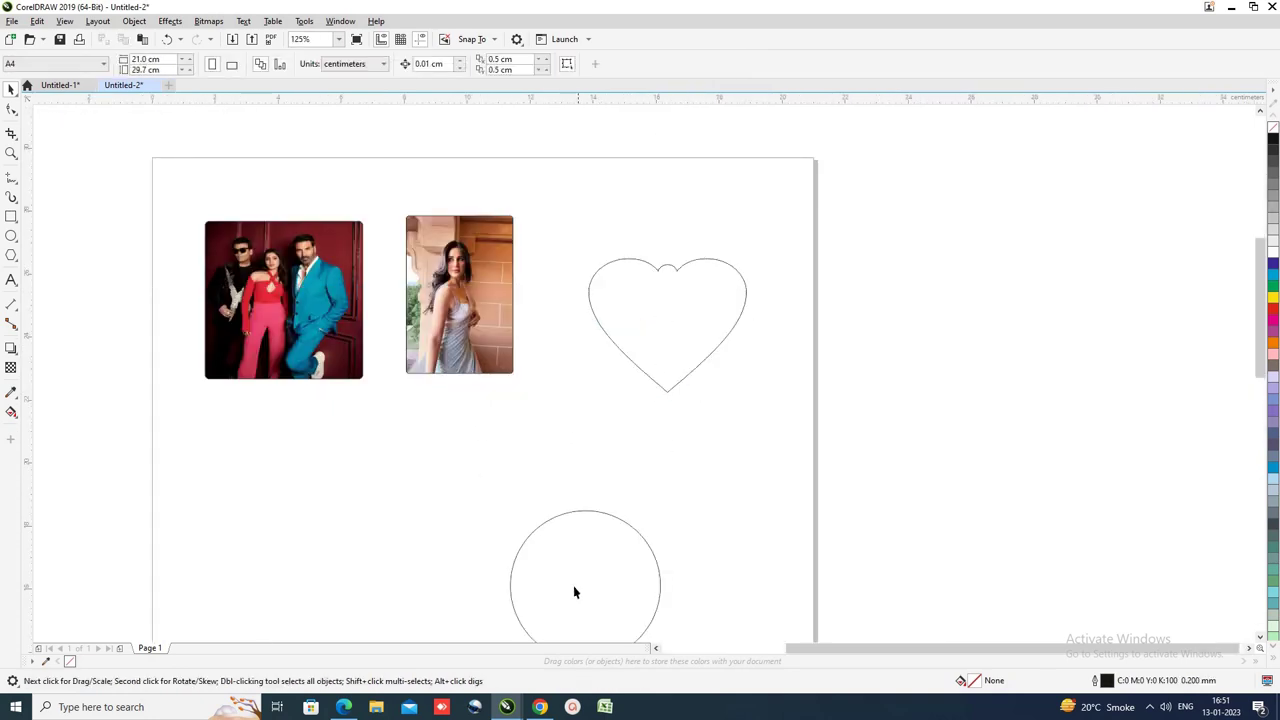
Step: Copy the enlarged Varun Dhawan beach photo from the browser and paste it into Untitled-2 in CorelDRAW
{"action": "left_click", "coordinate": [540, 707]}
{"action": "left_click", "coordinate": [696, 18]}
{"action": "right_click", "coordinate": [928, 254]}
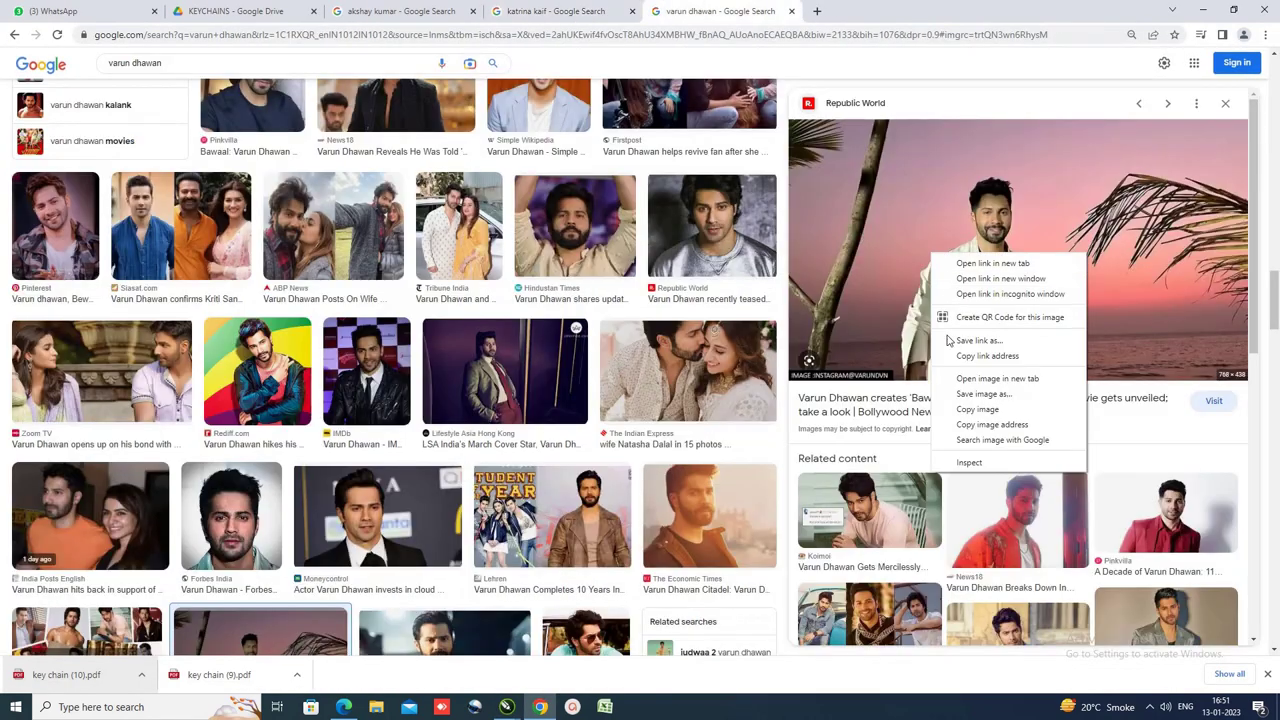
{"action": "left_click", "coordinate": [965, 409]}
{"action": "mouse_move", "coordinate": [506, 707]}
{"action": "left_click", "coordinate": [598, 648]}
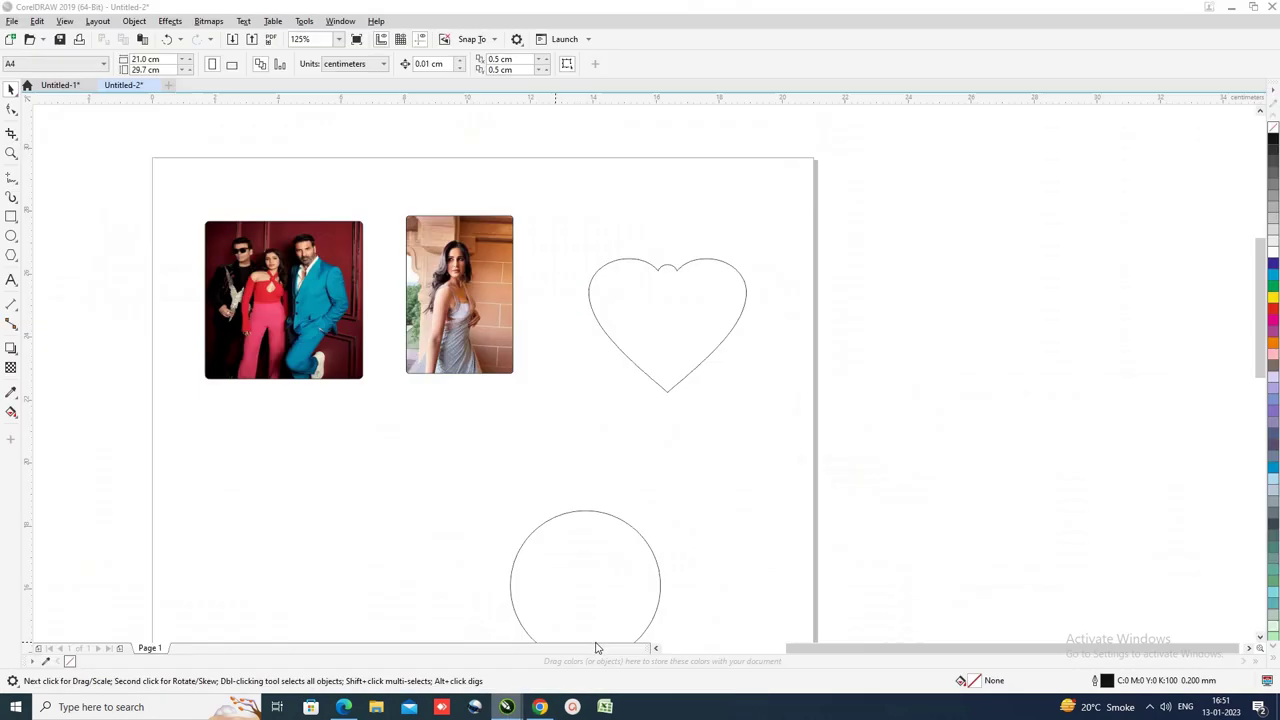
{"action": "key", "text": "ctrl+v"}
Step: Move the pasted beach photo off the page, just beyond its right edge
{"action": "scroll", "coordinate": [631, 444], "scroll_direction": "down", "scroll_amount": 4}
{"action": "left_click_drag", "start_coordinate": [609, 394], "coordinate": [760, 304]}
{"action": "left_click_drag", "start_coordinate": [721, 378], "coordinate": [781, 420]}
{"action": "left_click", "coordinate": [559, 469]}
{"action": "scroll", "coordinate": [559, 469], "scroll_direction": "up", "scroll_amount": 2}
{"action": "left_click", "coordinate": [11, 280]}
{"action": "left_click", "coordinate": [480, 548]}
{"action": "type", "text": "CN"}
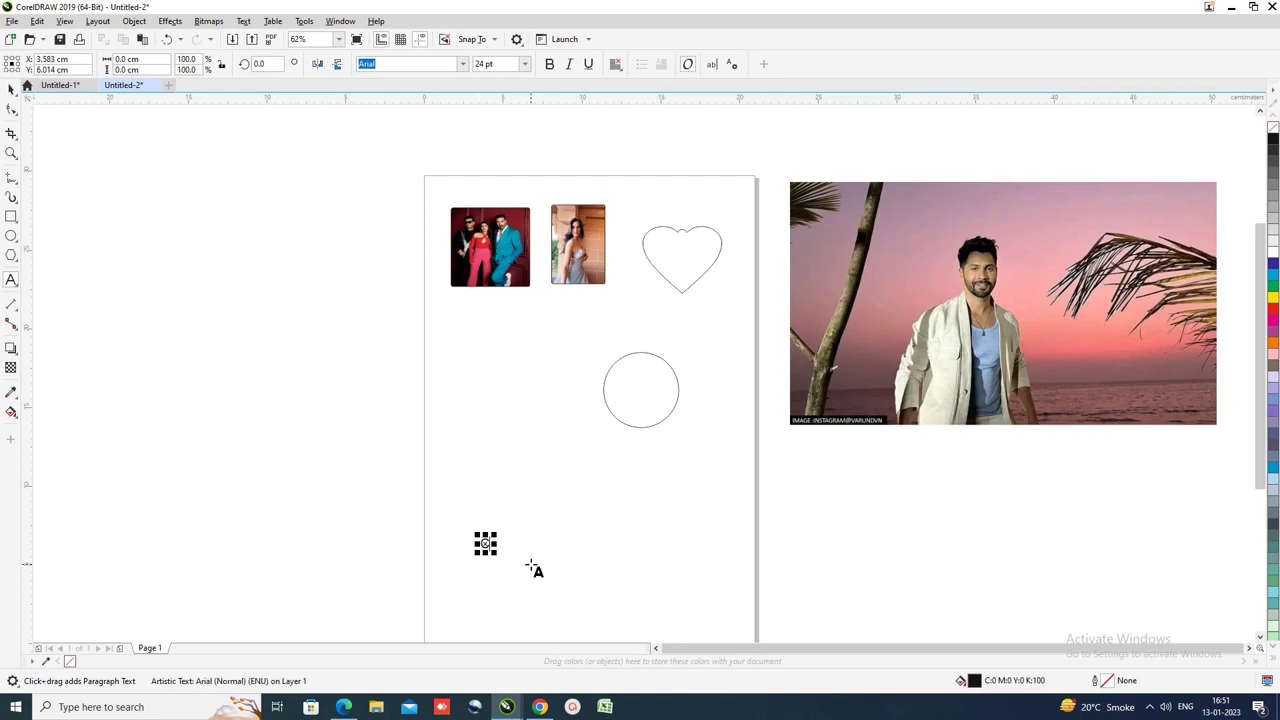
{"action": "type", "text": "TRL + V"}
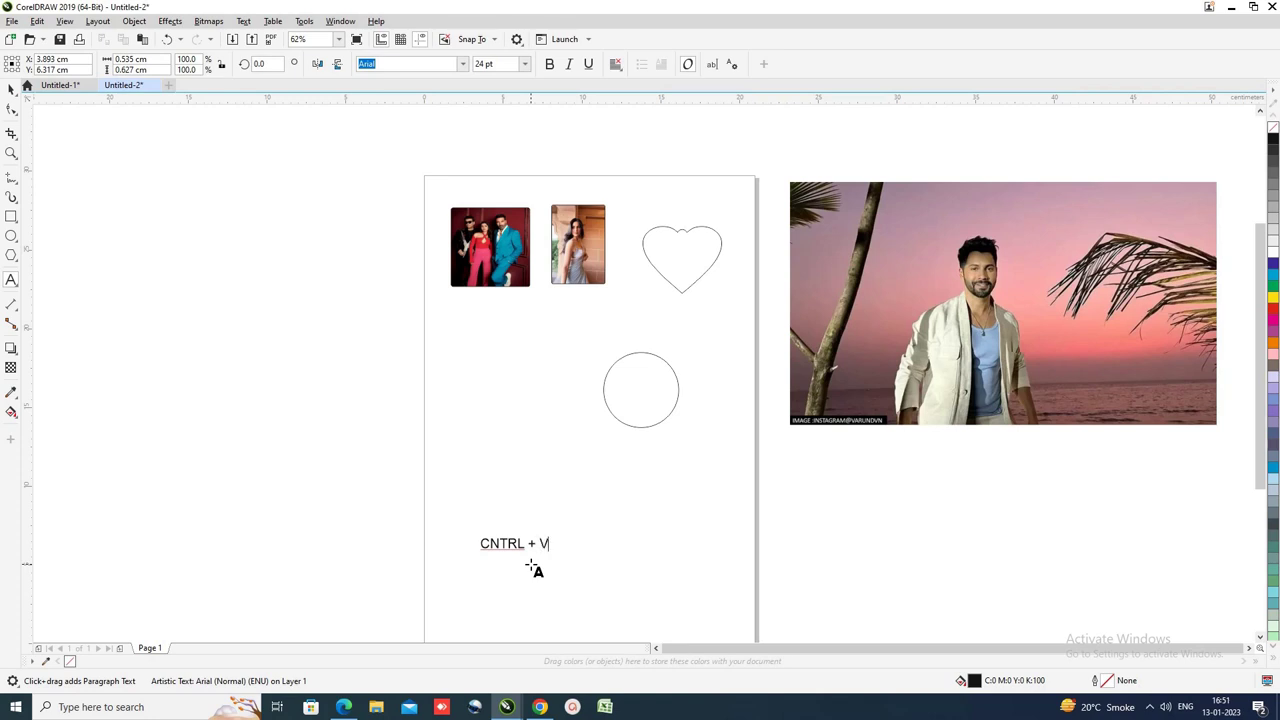
{"action": "key", "text": "BackSpace"}
{"action": "key", "text": "BackSpace"}
{"action": "key", "text": "BackSpace"}
{"action": "key", "text": "BackSpace"}
{"action": "key", "text": "BackSpace"}
{"action": "key", "text": "BackSpace"}
{"action": "left_click", "coordinate": [11, 88]}
Step: Scale the beach photo down proportionally and place it over the edge of the heart outline
{"action": "scroll", "coordinate": [289, 335], "scroll_direction": "down", "scroll_amount": 1}
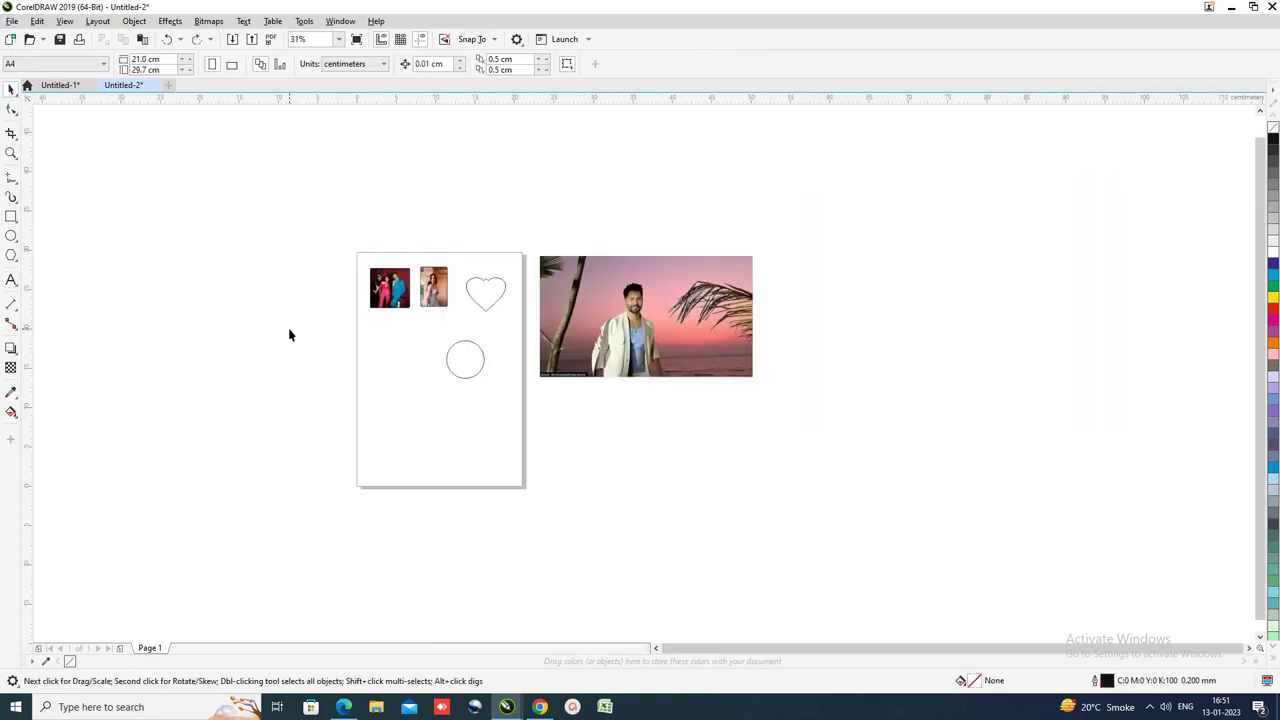
{"action": "left_click", "coordinate": [488, 291]}
{"action": "left_click", "coordinate": [704, 348]}
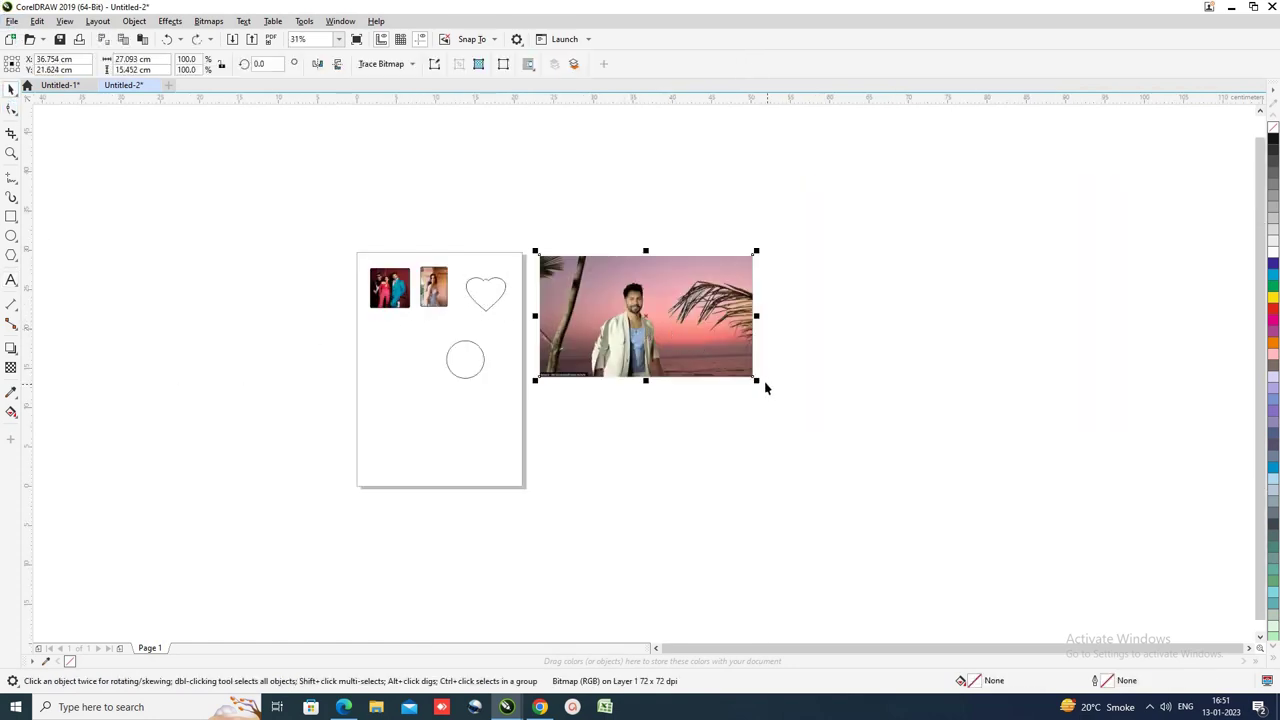
{"action": "left_click_drag", "start_coordinate": [758, 383], "coordinate": [487, 295]}
{"action": "scroll", "coordinate": [487, 295], "scroll_direction": "up", "scroll_amount": 2}
{"action": "left_click_drag", "start_coordinate": [390, 300], "coordinate": [509, 300]}
Step: Move the heart outline below the rectangle keychain and shrink the beach photo proportionally to about 5.5 cm wide, overlapping the heart
{"action": "left_click", "coordinate": [407, 295]}
{"action": "left_click", "coordinate": [407, 295]}
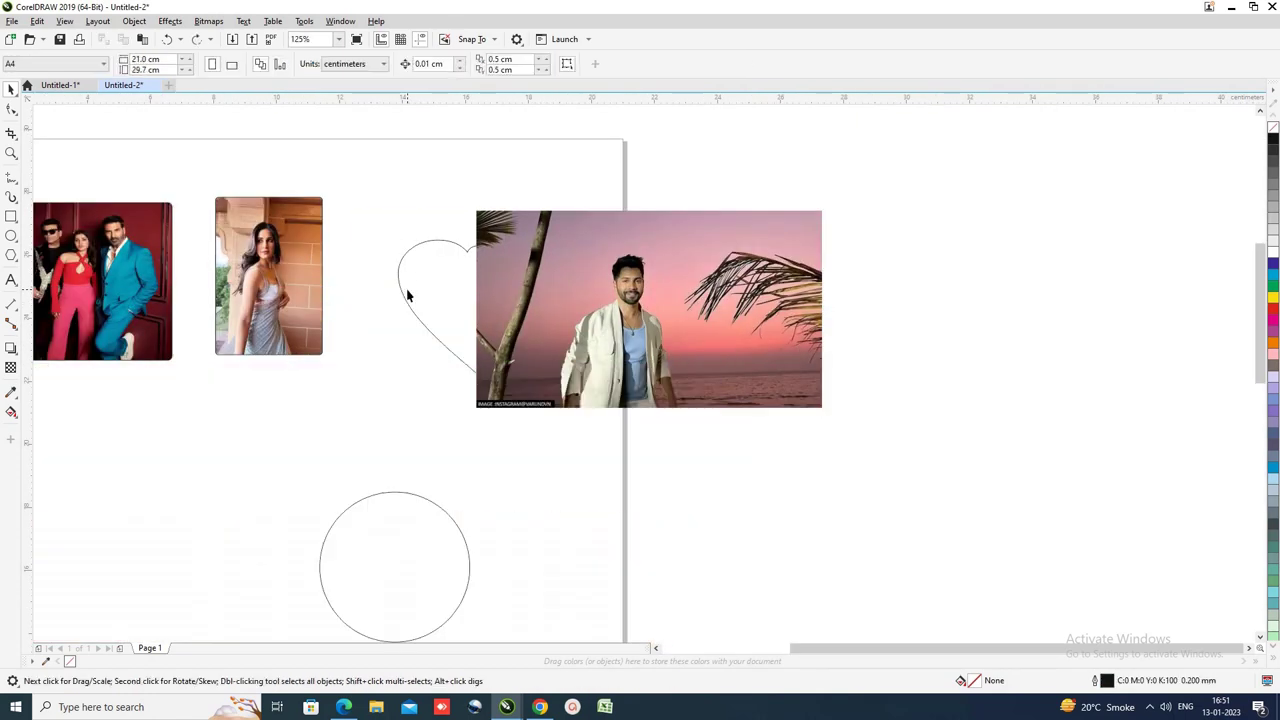
{"action": "left_click", "coordinate": [433, 291]}
{"action": "left_click_drag", "start_coordinate": [440, 294], "coordinate": [307, 402]}
{"action": "left_click_drag", "start_coordinate": [727, 331], "coordinate": [736, 330]}
{"action": "left_click_drag", "start_coordinate": [827, 309], "coordinate": [565, 413]}
{"action": "left_click_drag", "start_coordinate": [569, 510], "coordinate": [394, 411]}
{"action": "left_click_drag", "start_coordinate": [310, 360], "coordinate": [323, 417]}
Step: Delete the circle outline from the page, keeping the heart outline and beach photo
{"action": "left_click", "coordinate": [377, 582]}
{"action": "key", "text": "Delete"}
{"action": "left_click", "coordinate": [470, 331]}
{"action": "key", "text": "Delete"}
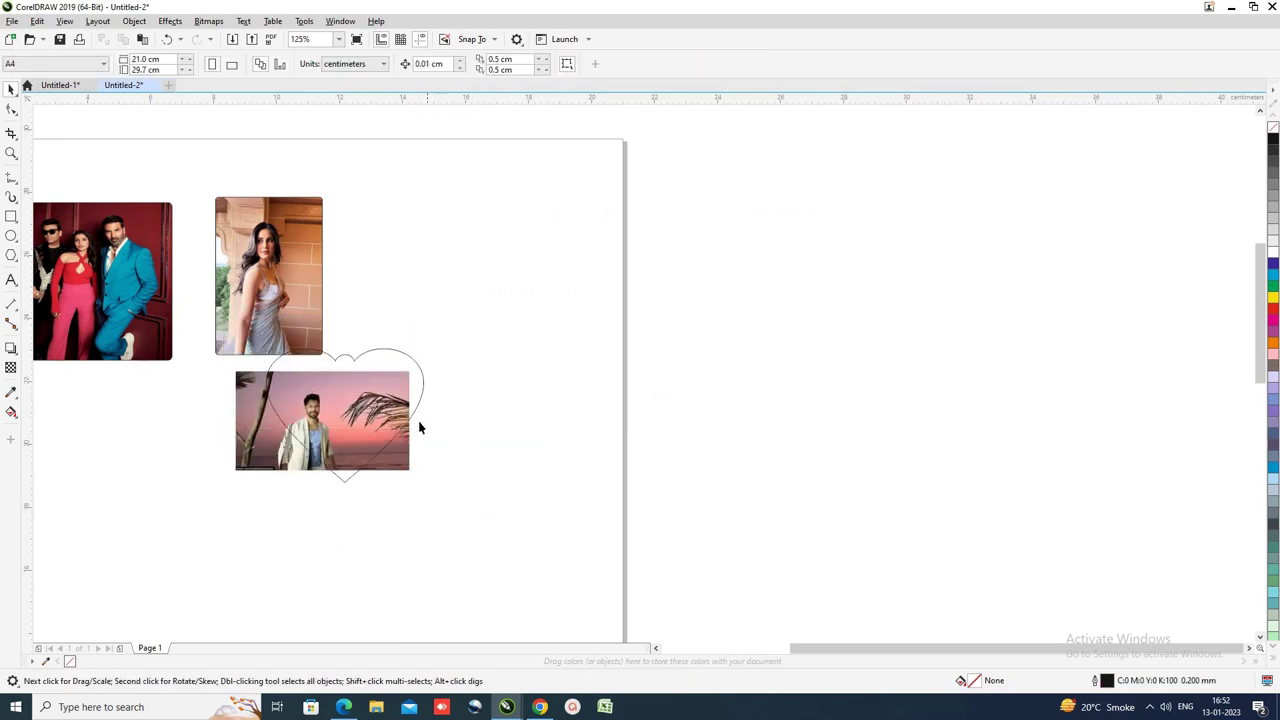
{"action": "key", "text": "ctrl+z"}
{"action": "left_click_drag", "start_coordinate": [462, 349], "coordinate": [469, 380]}
{"action": "key", "text": "ctrl+z"}
{"action": "key", "text": "ctrl+z"}
Step: Move the heart outline and beach photo back into the keychain row, then stretch the photo's height down to the heart's tip
{"action": "left_click_drag", "start_coordinate": [486, 440], "coordinate": [489, 283]}
{"action": "left_click_drag", "start_coordinate": [323, 443], "coordinate": [486, 282]}
{"action": "scroll", "coordinate": [486, 282], "scroll_direction": "up", "scroll_amount": 2}
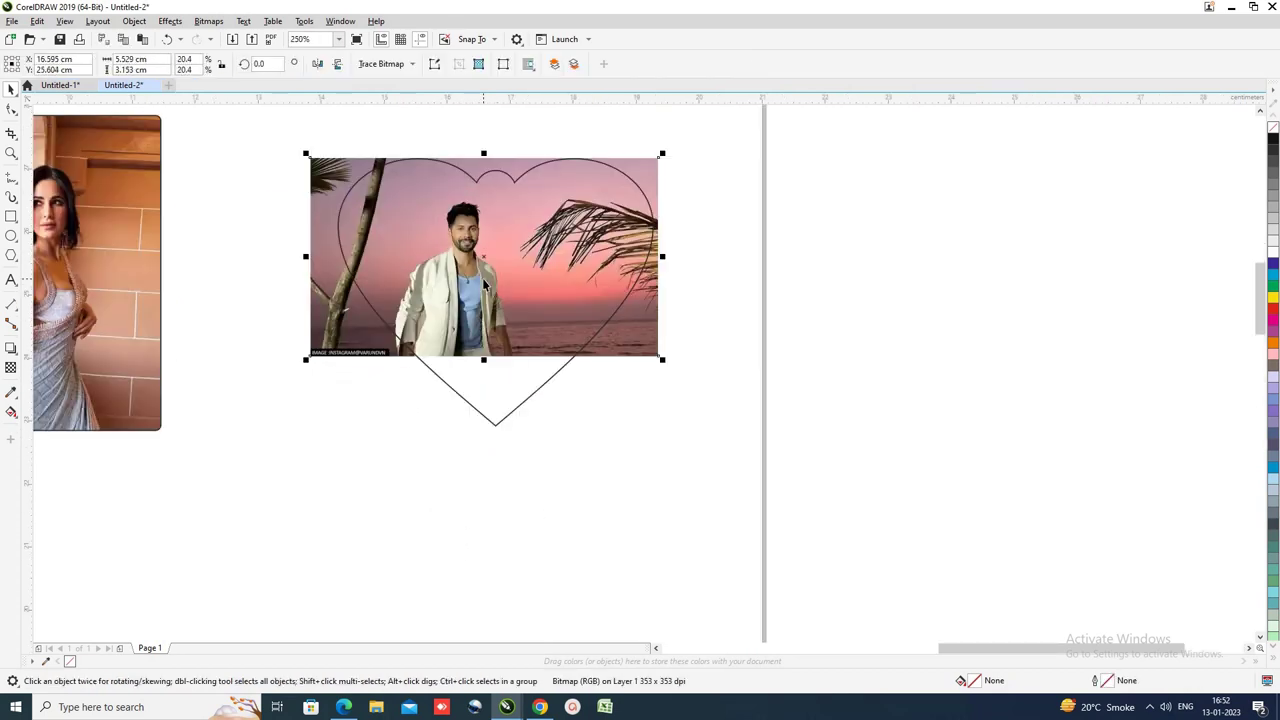
{"action": "left_click_drag", "start_coordinate": [483, 362], "coordinate": [500, 428]}
{"action": "left_click", "coordinate": [525, 486]}
{"action": "scroll", "coordinate": [570, 212], "scroll_direction": "up", "scroll_amount": 2}
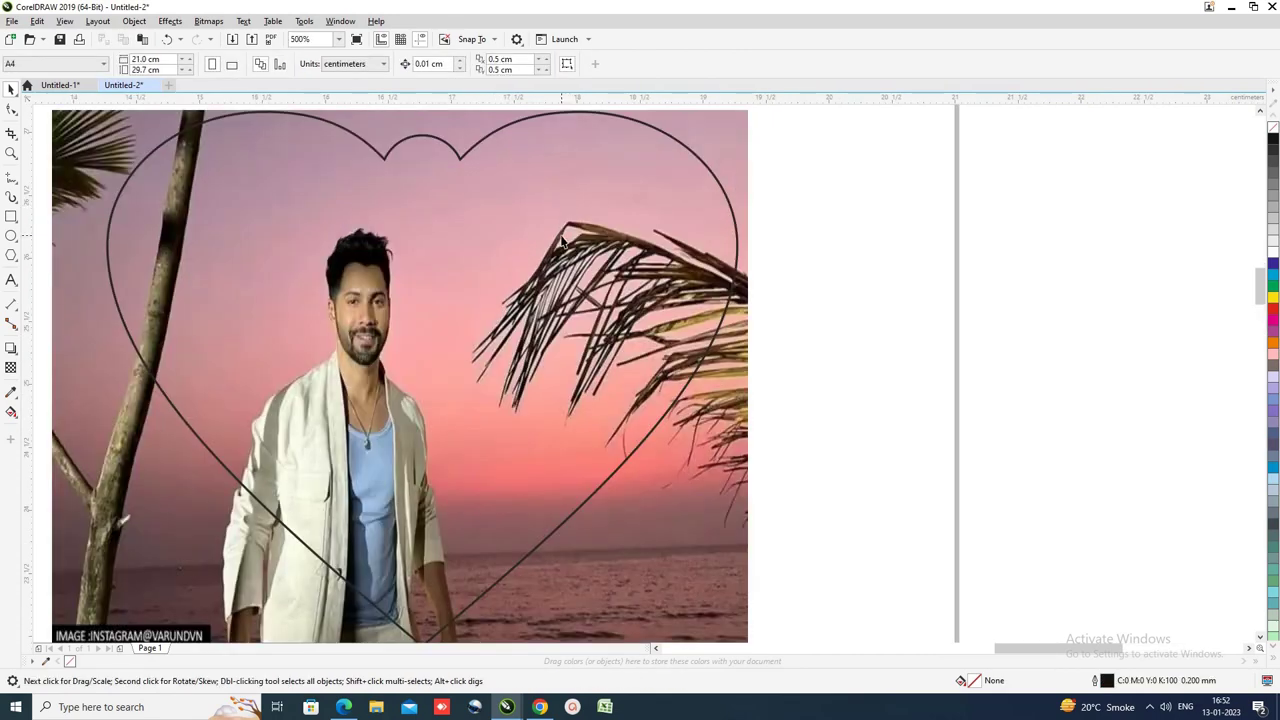
{"action": "scroll", "coordinate": [576, 250], "scroll_direction": "down", "scroll_amount": 2}
Step: Fine-tune the beach photo's height to about 4.29 cm so its lower edge extends past the heart's tip
{"action": "left_click", "coordinate": [548, 266]}
{"action": "left_click", "coordinate": [568, 440]}
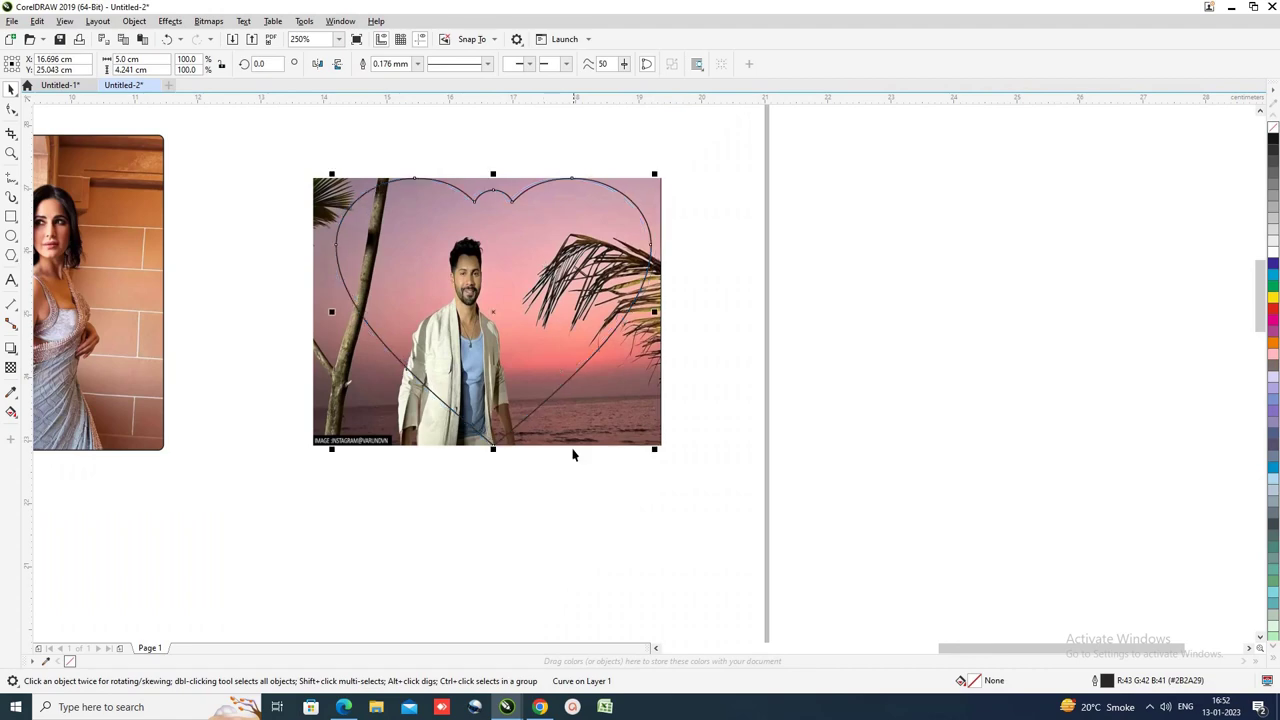
{"action": "left_click", "coordinate": [524, 446]}
{"action": "left_click", "coordinate": [540, 438]}
{"action": "scroll", "coordinate": [540, 438], "scroll_direction": "up", "scroll_amount": 3}
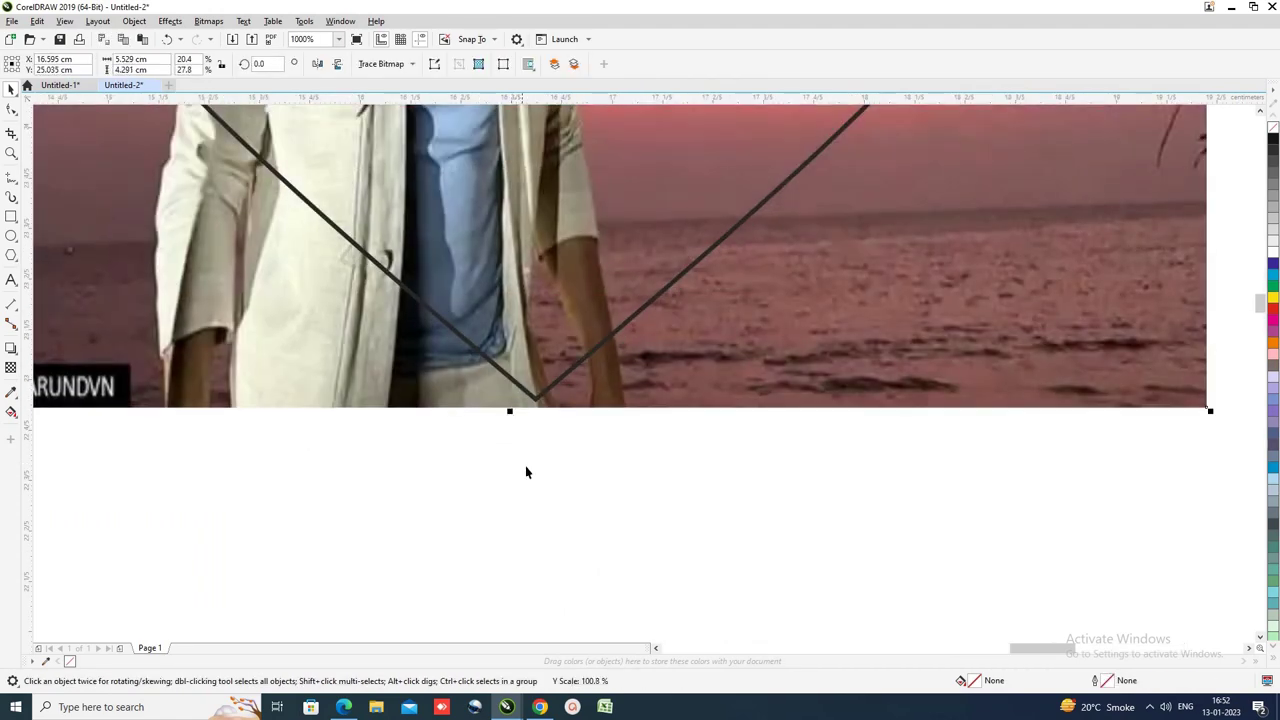
{"action": "left_click", "coordinate": [525, 465]}
{"action": "scroll", "coordinate": [525, 465], "scroll_direction": "down", "scroll_amount": 3}
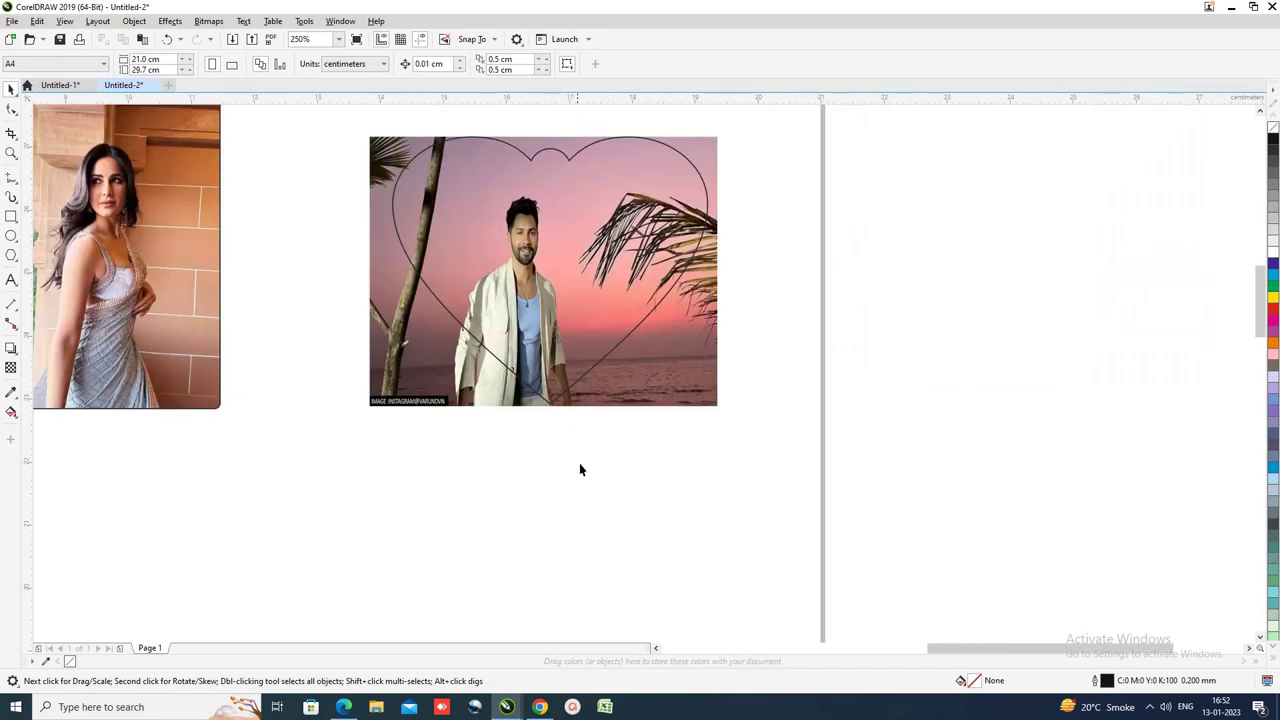
{"action": "scroll", "coordinate": [445, 243], "scroll_direction": "up", "scroll_amount": 2}
{"action": "scroll", "coordinate": [480, 294], "scroll_direction": "down", "scroll_amount": 2}
Step: PowerClip the beach photo inside the heart outline
{"action": "left_click", "coordinate": [707, 449]}
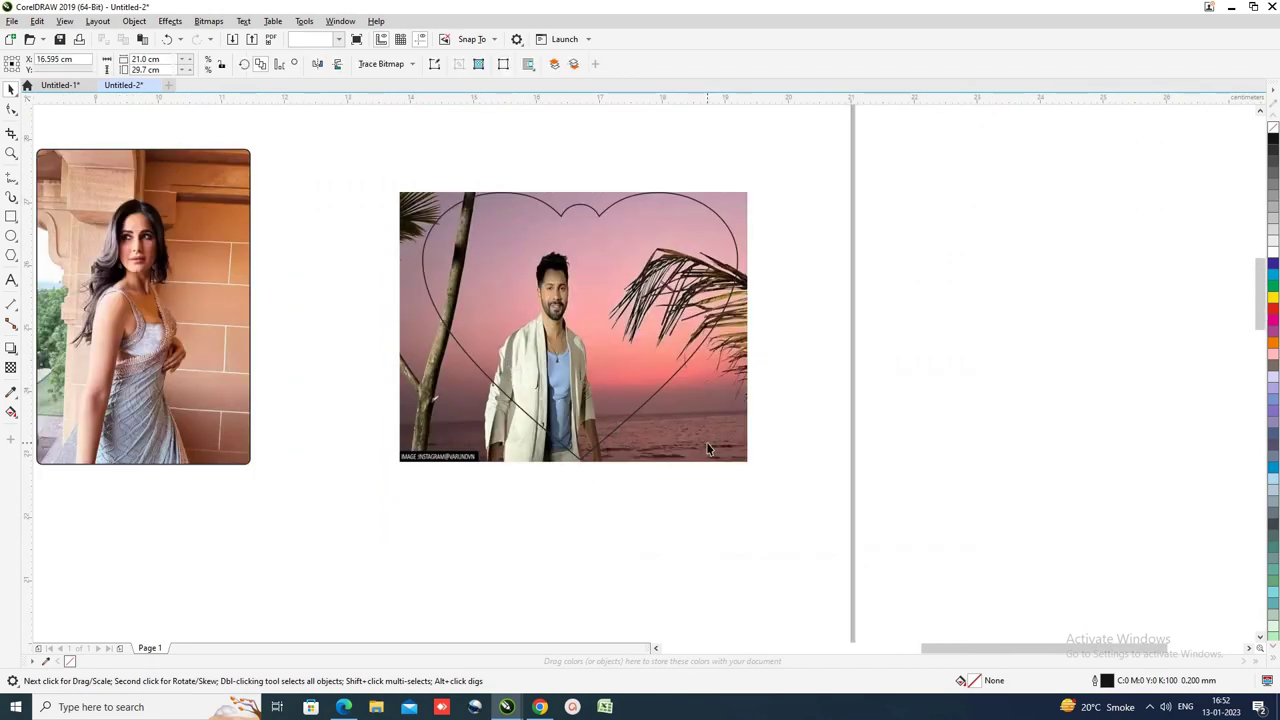
{"action": "left_click", "coordinate": [134, 21]}
{"action": "mouse_move", "coordinate": [156, 74]}
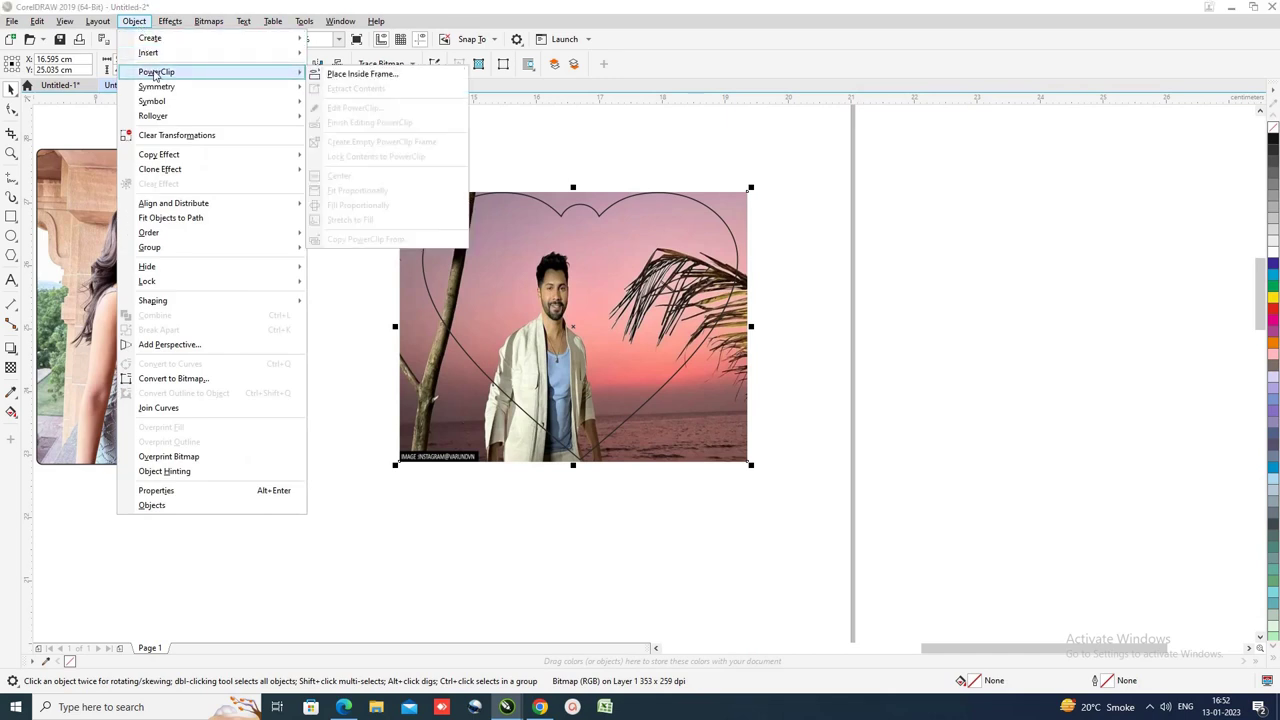
{"action": "left_click", "coordinate": [340, 77]}
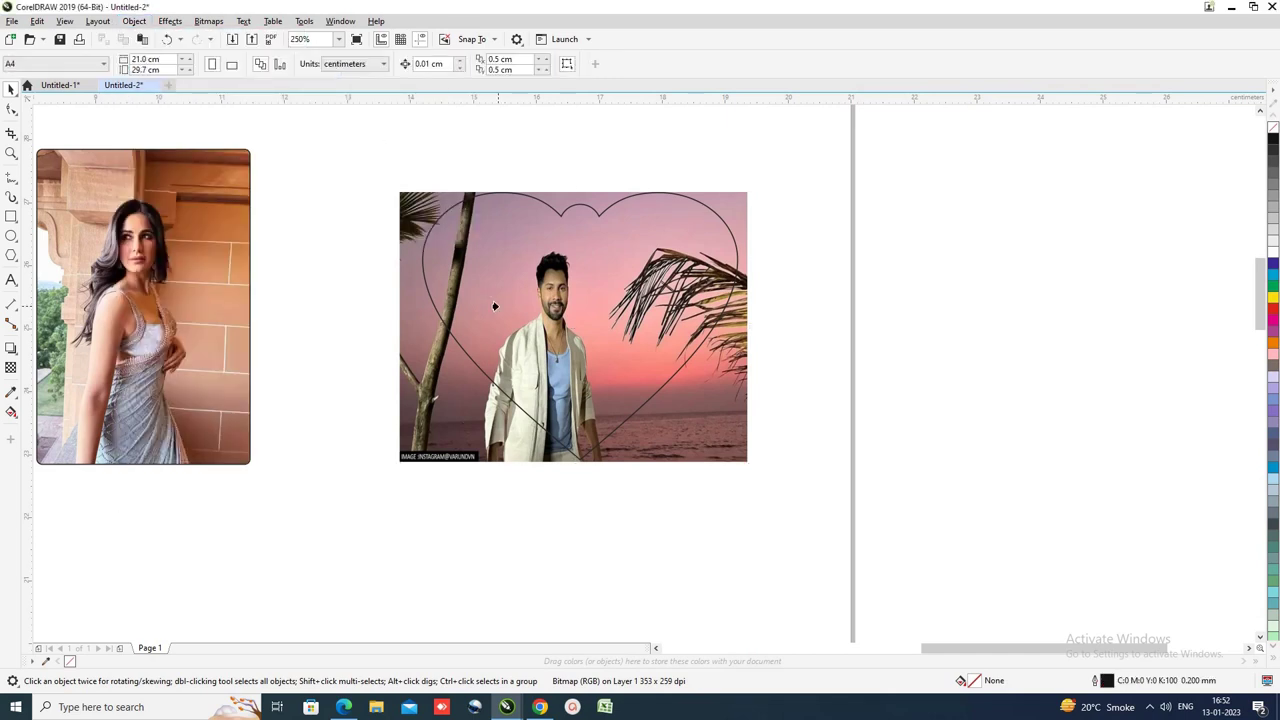
{"action": "left_click", "coordinate": [540, 334]}
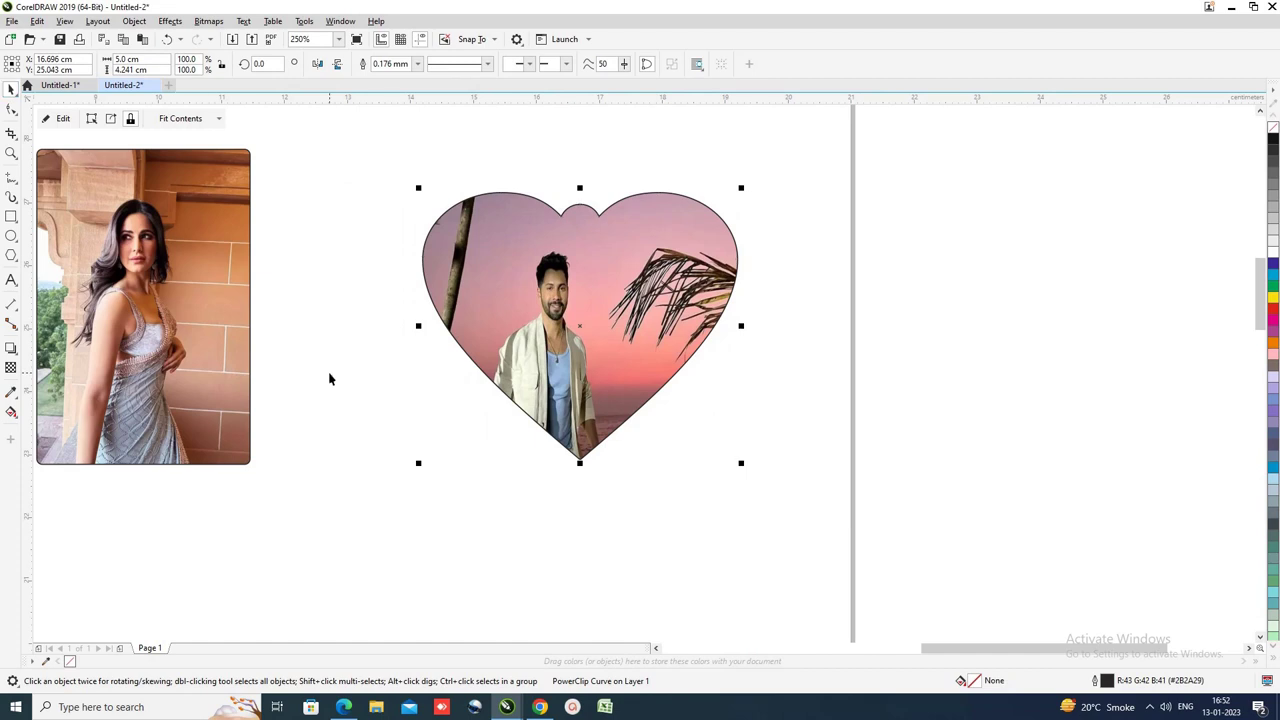
{"action": "left_click", "coordinate": [368, 412]}
Step: Shift the rectangle keychain away from the square one and move the heart keychain closer to the rectangle
{"action": "scroll", "coordinate": [510, 320], "scroll_direction": "down", "scroll_amount": 5}
{"action": "left_click", "coordinate": [420, 338]}
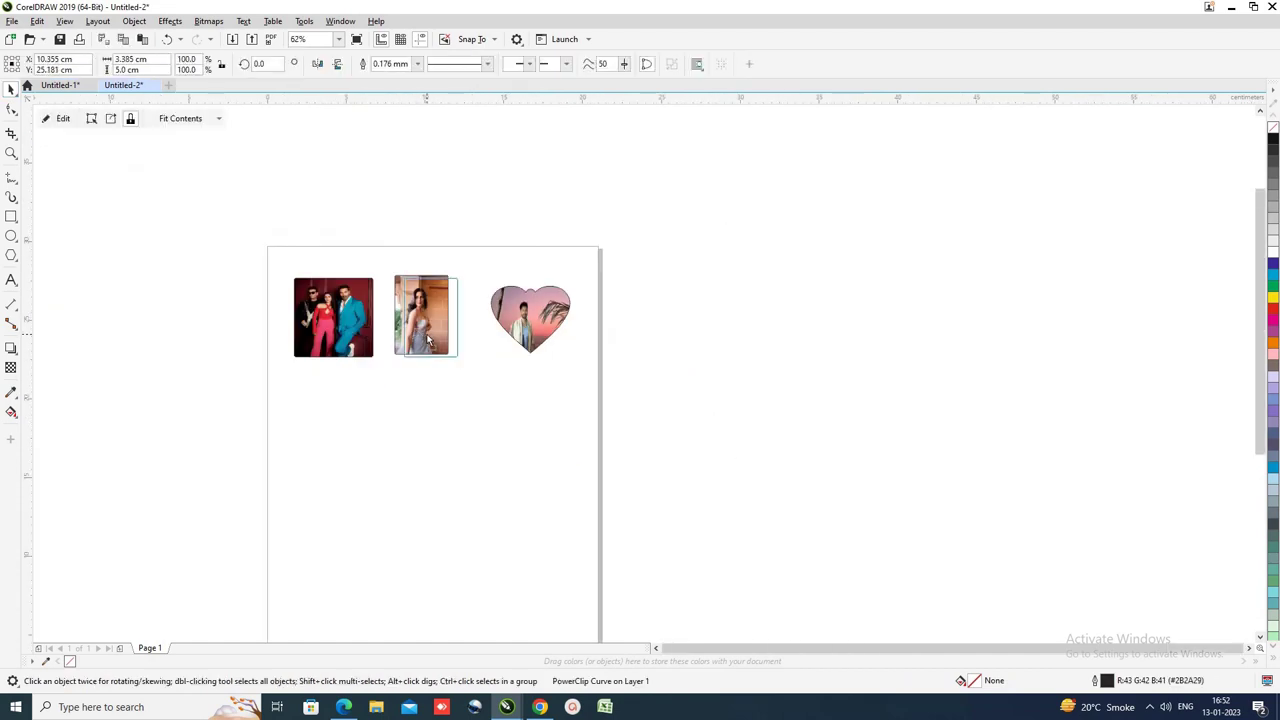
{"action": "left_click_drag", "start_coordinate": [420, 338], "coordinate": [431, 342]}
{"action": "left_click_drag", "start_coordinate": [527, 335], "coordinate": [515, 338]}
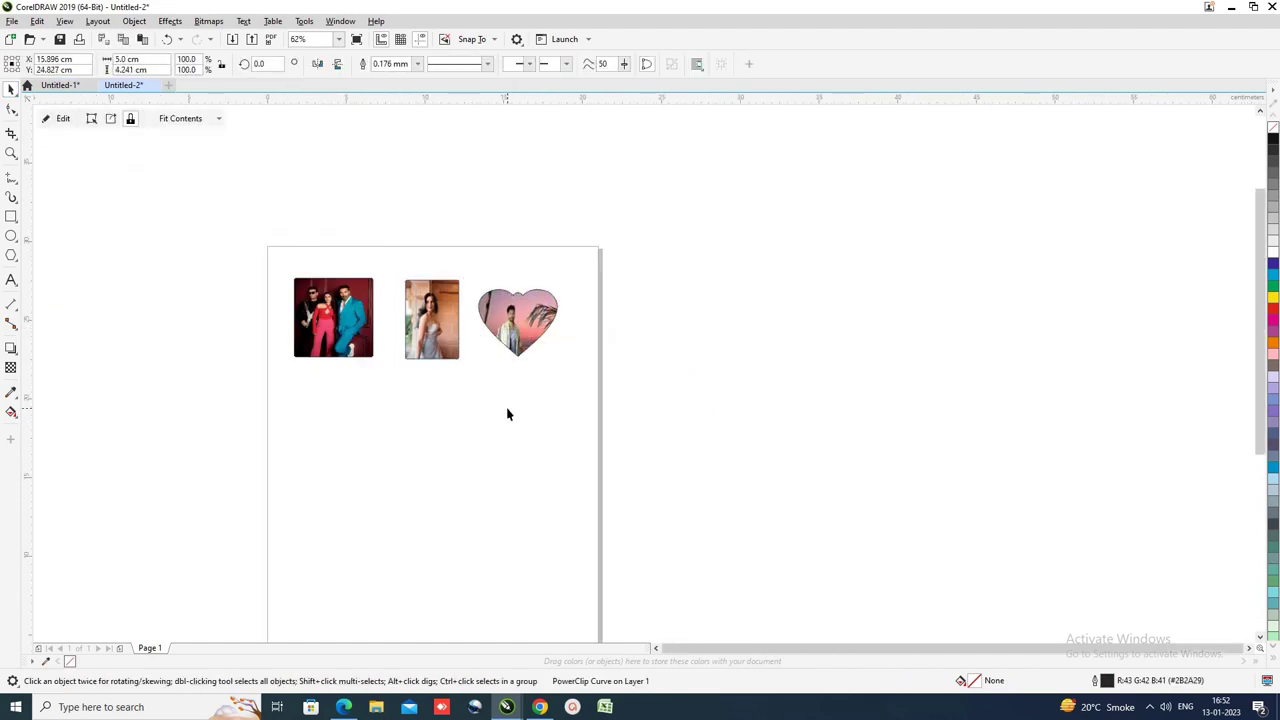
{"action": "left_click", "coordinate": [508, 414]}
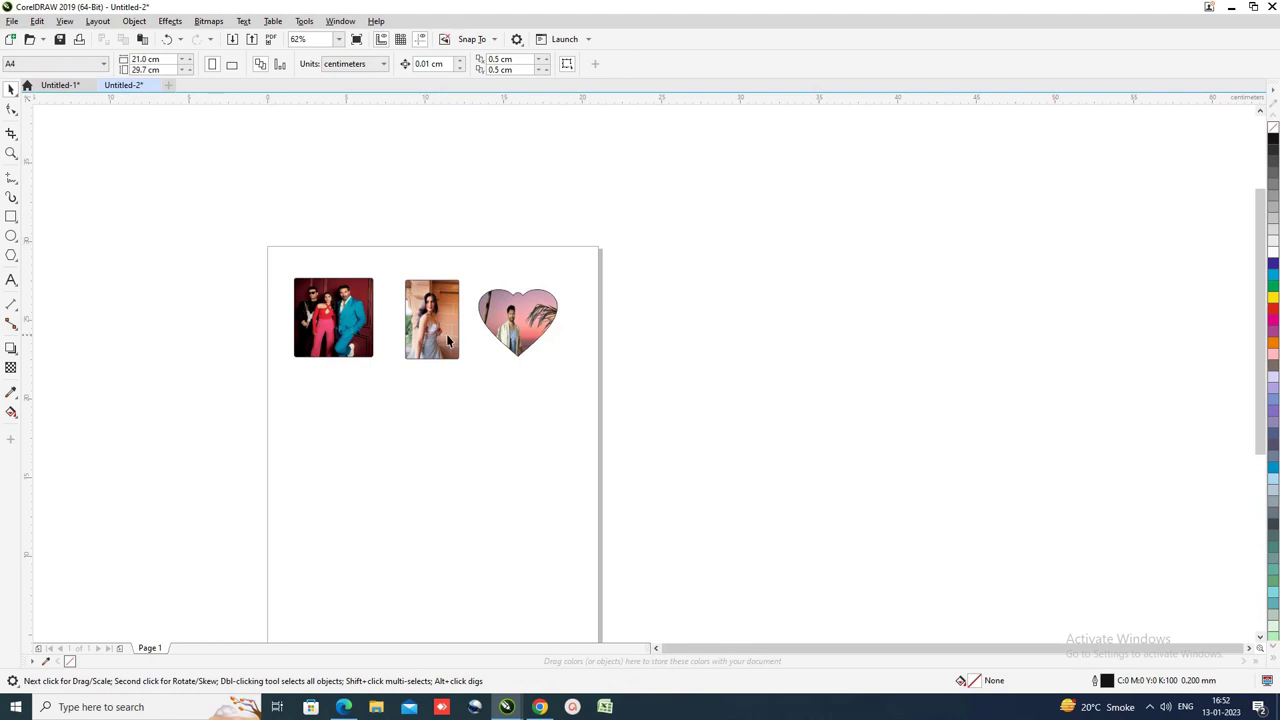
{"action": "scroll", "coordinate": [470, 332], "scroll_direction": "up", "scroll_amount": 2}
{"action": "scroll", "coordinate": [535, 336], "scroll_direction": "down", "scroll_amount": 2}
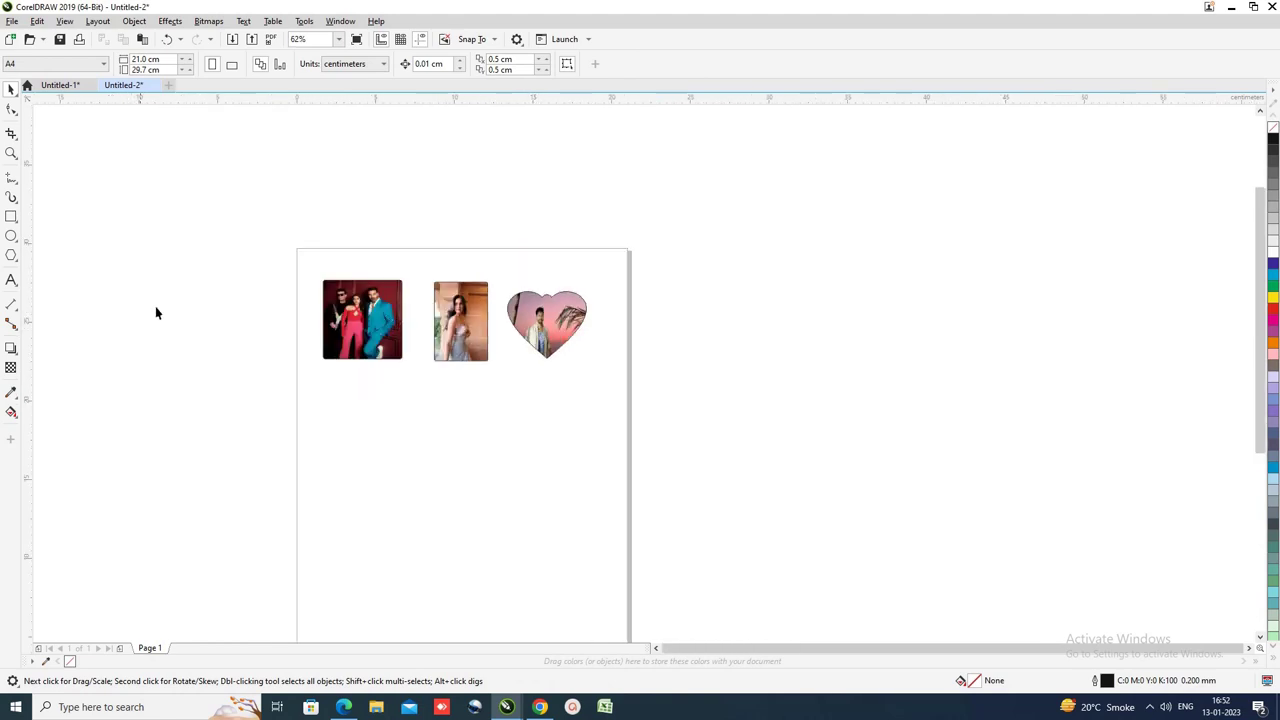
Step: Move all three photo keychains together slightly higher on the page
{"action": "key", "text": "ctrl+a"}
{"action": "left_click_drag", "start_coordinate": [467, 338], "coordinate": [467, 336]}
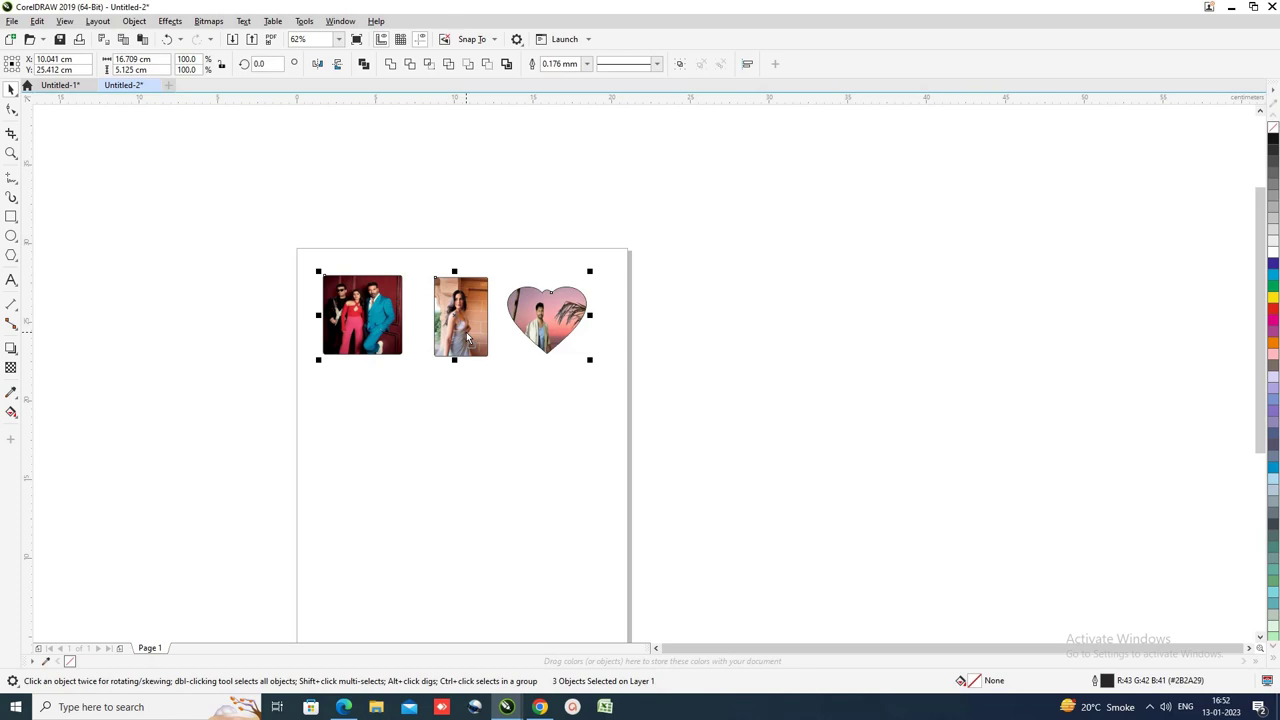
{"action": "left_click", "coordinate": [511, 463]}
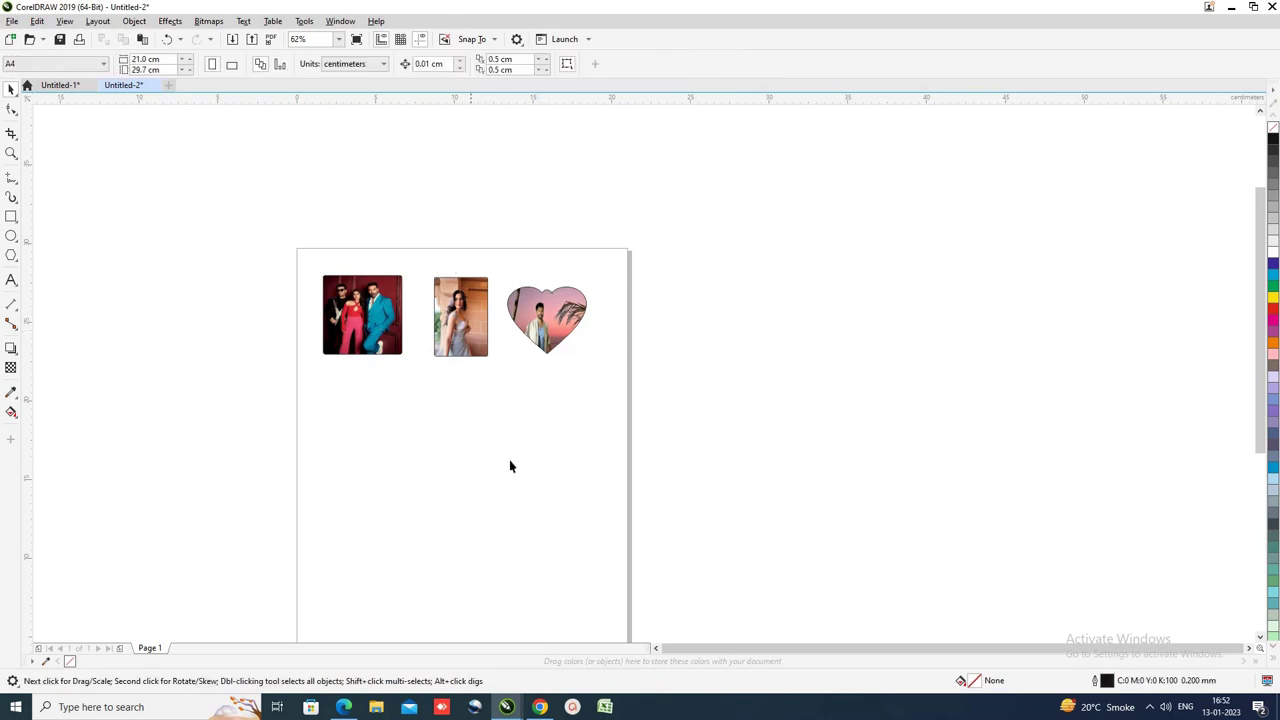
{"action": "left_click", "coordinate": [455, 330]}
{"action": "left_click", "coordinate": [458, 410]}
Step: Enlarge the square and rectangle photo keychains slightly, keeping their proportions
{"action": "left_click", "coordinate": [396, 349]}
{"action": "scroll", "coordinate": [396, 349], "scroll_direction": "up", "scroll_amount": 2}
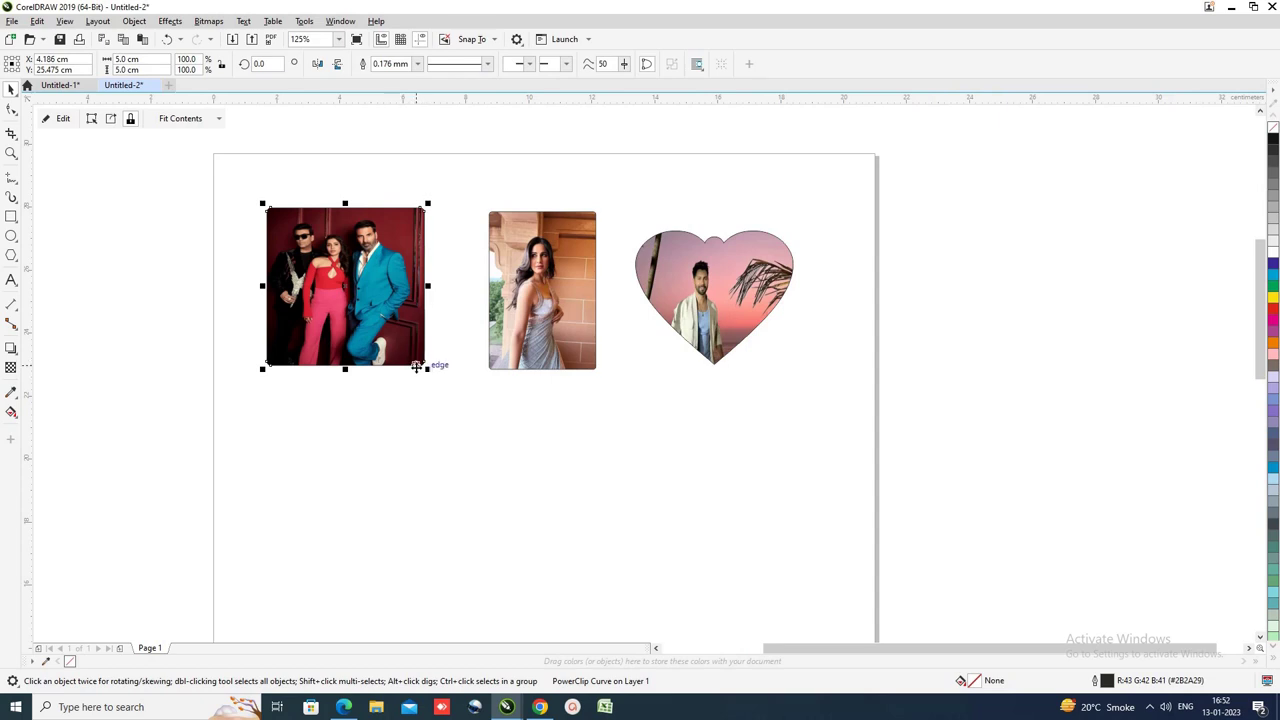
{"action": "scroll", "coordinate": [420, 366], "scroll_direction": "up", "scroll_amount": 2}
{"action": "mouse_move", "coordinate": [437, 366]}
{"action": "left_mouse_down"}
{"action": "mouse_move", "coordinate": [457, 397]}
{"action": "mouse_move", "coordinate": [453, 384]}
{"action": "left_mouse_up"}
{"action": "left_click", "coordinate": [523, 294]}
{"action": "scroll", "coordinate": [523, 294], "scroll_direction": "down", "scroll_amount": 2}
{"action": "left_click", "coordinate": [600, 250]}
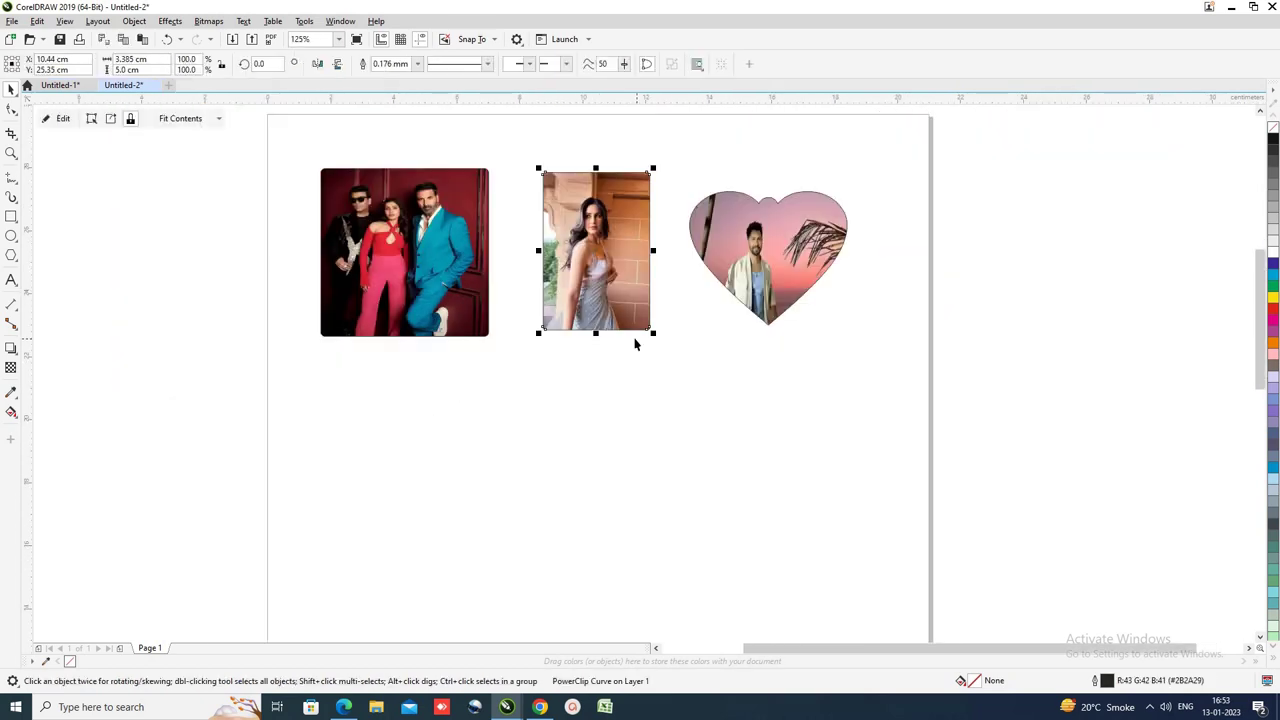
{"action": "scroll", "coordinate": [664, 330], "scroll_direction": "up", "scroll_amount": 2}
{"action": "left_click_drag", "start_coordinate": [666, 331], "coordinate": [680, 350]}
Step: Enlarge the heart keychain proportionally to about 5.4 cm wide and reposition it beside the rectangle keychain
{"action": "left_click", "coordinate": [927, 245]}
{"action": "left_click_drag", "start_coordinate": [1059, 315], "coordinate": [1080, 336]}
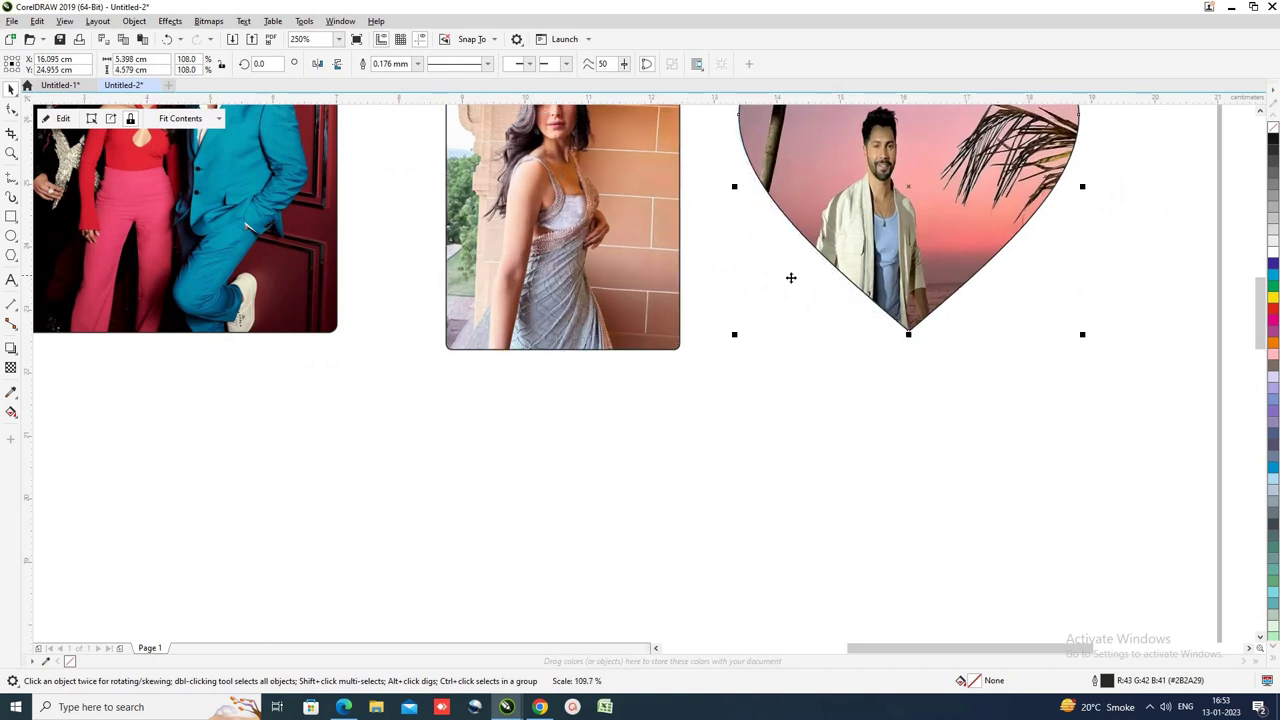
{"action": "scroll", "coordinate": [728, 286], "scroll_direction": "down", "scroll_amount": 4}
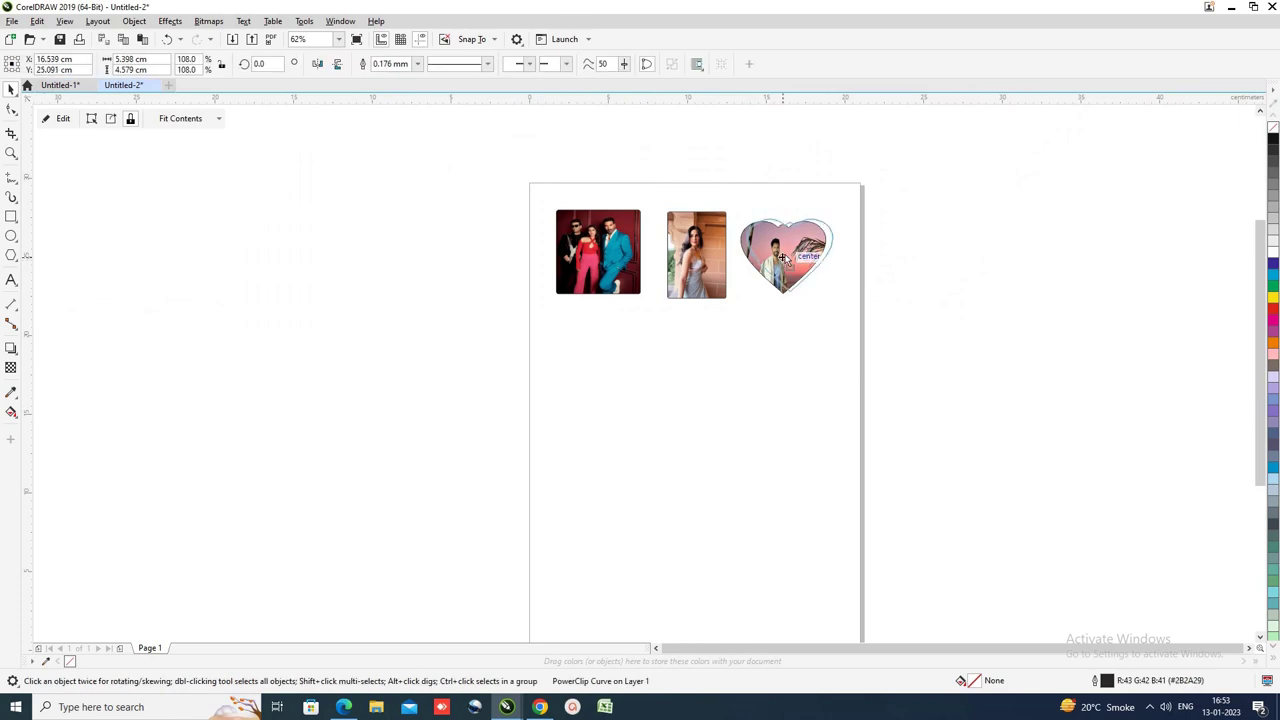
{"action": "scroll", "coordinate": [333, 308], "scroll_direction": "down", "scroll_amount": 2}
{"action": "left_click", "coordinate": [539, 446]}
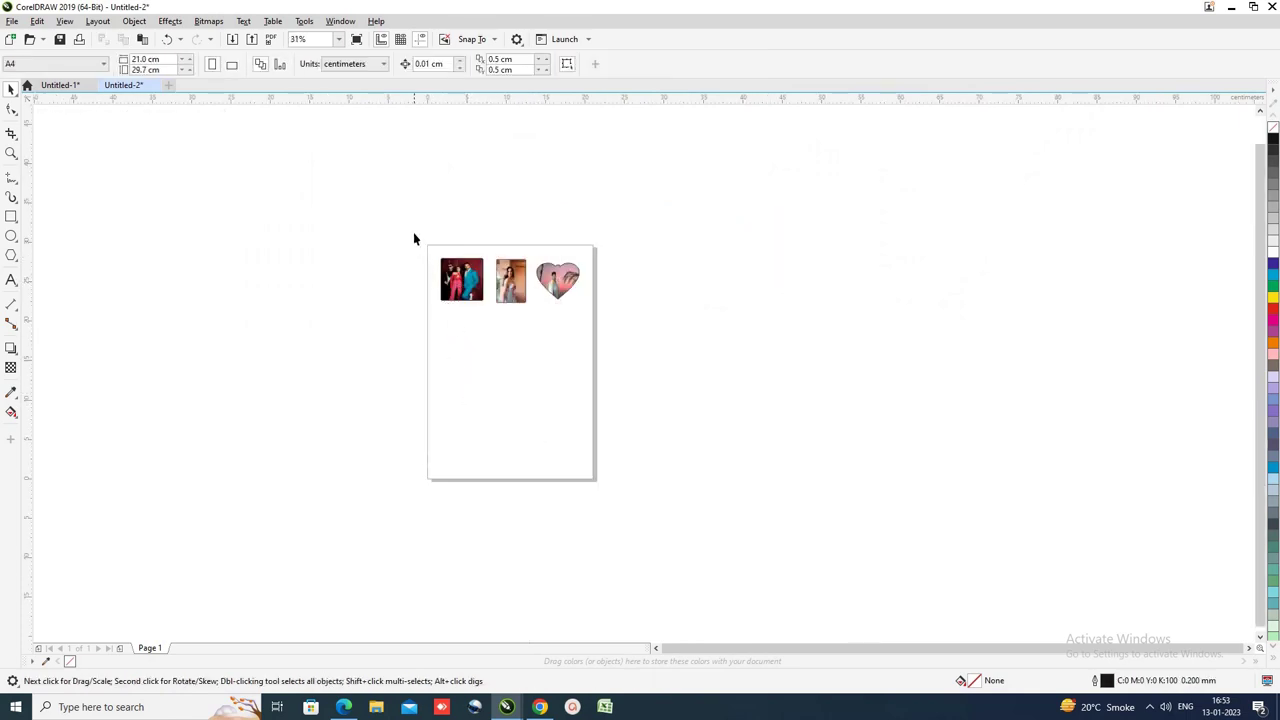
Step: Open the print settings for the keychain page and try to set the printer to EPSON L130 Series
{"action": "scroll", "coordinate": [421, 256], "scroll_direction": "up", "scroll_amount": 2}
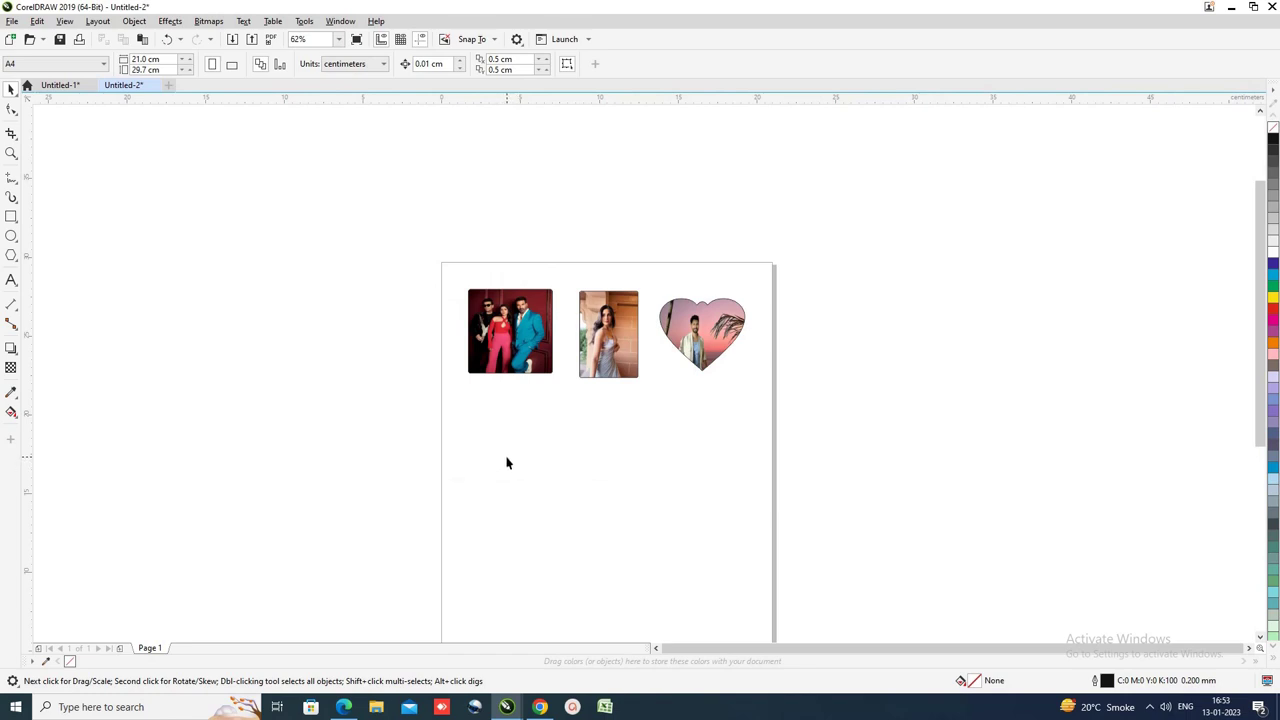
{"action": "key", "text": "ctrl+p"}
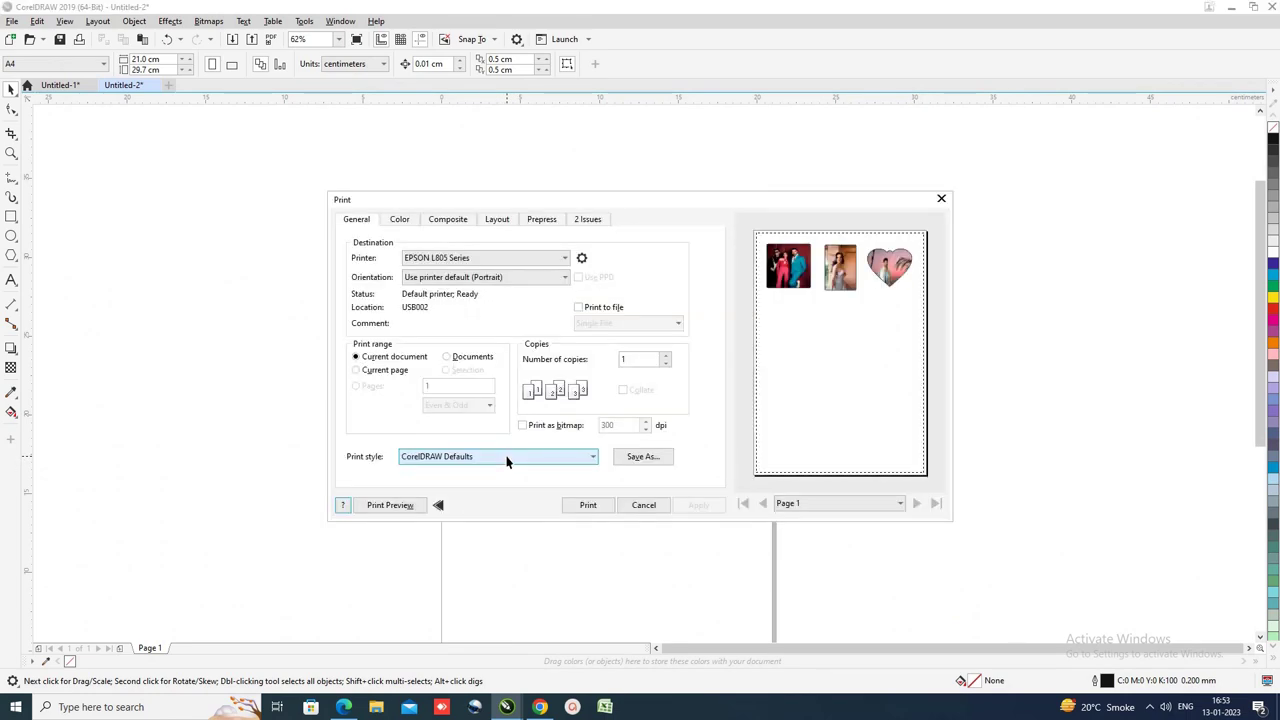
{"action": "left_click", "coordinate": [563, 258]}
{"action": "left_click", "coordinate": [458, 282]}
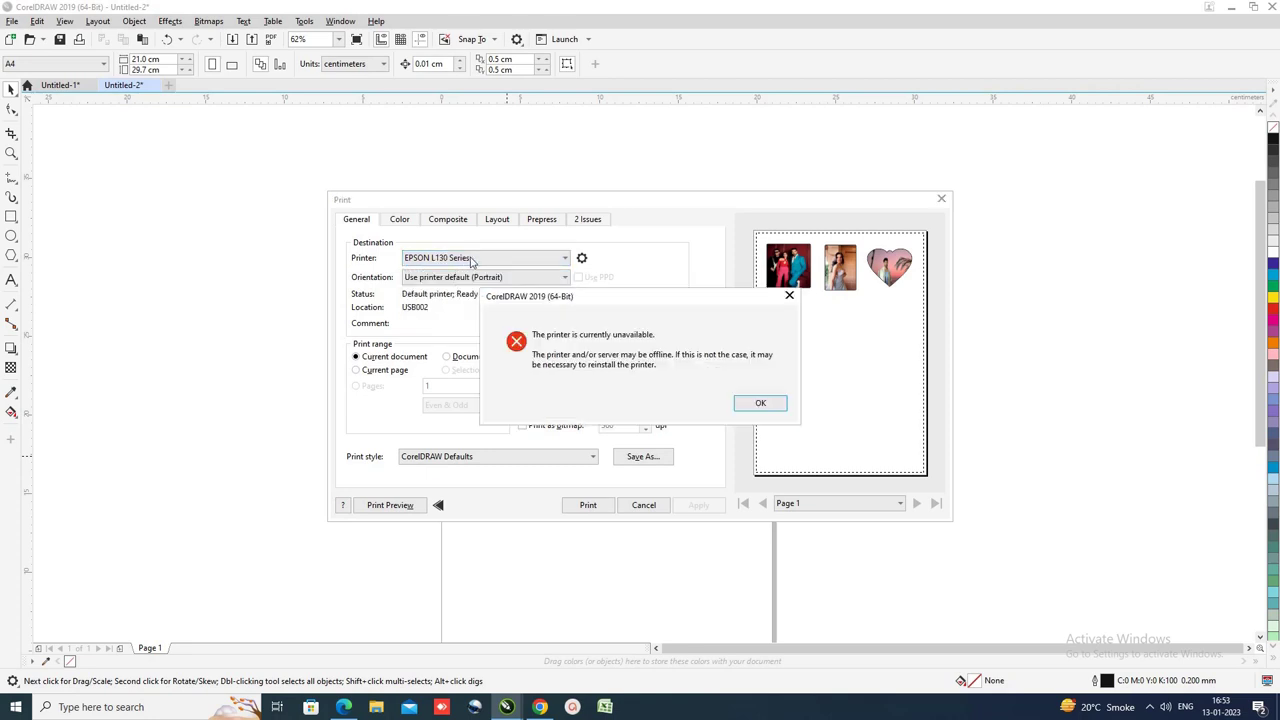
{"action": "left_click", "coordinate": [745, 405]}
Step: Collapse and expand the page preview in the print settings
{"action": "left_click", "coordinate": [529, 258]}
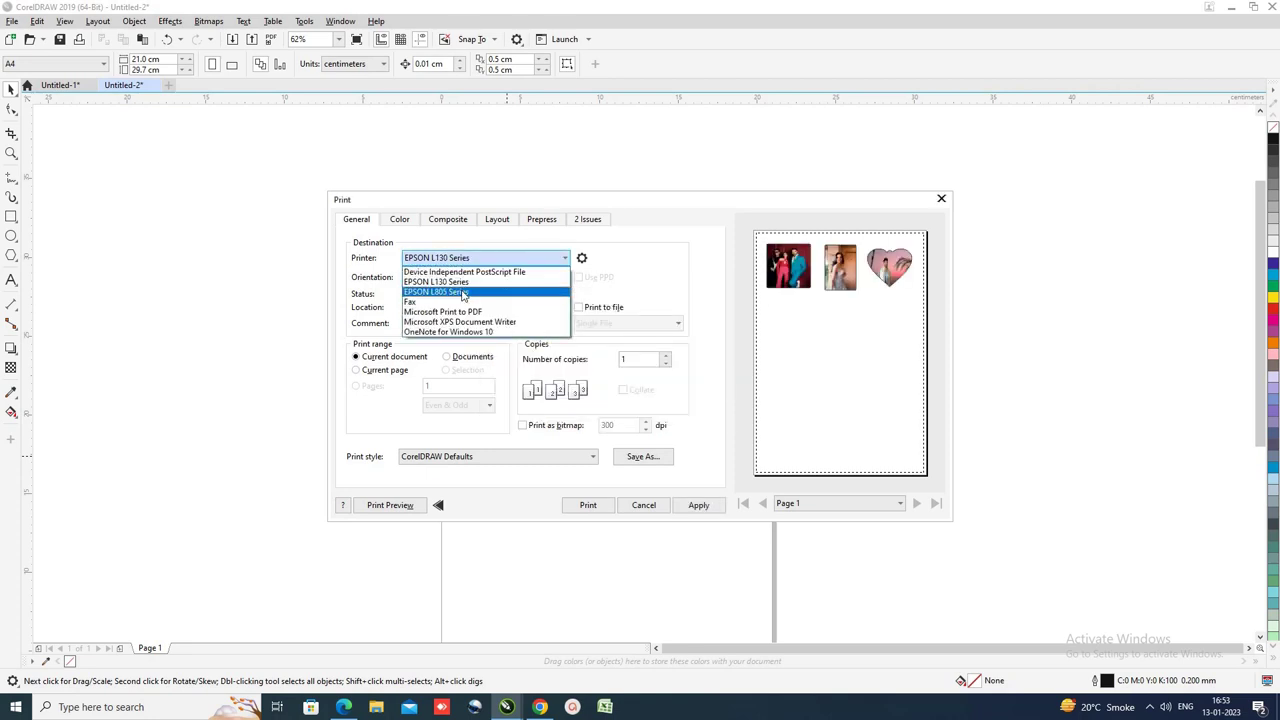
{"action": "left_click", "coordinate": [437, 506]}
{"action": "left_click", "coordinate": [438, 506]}
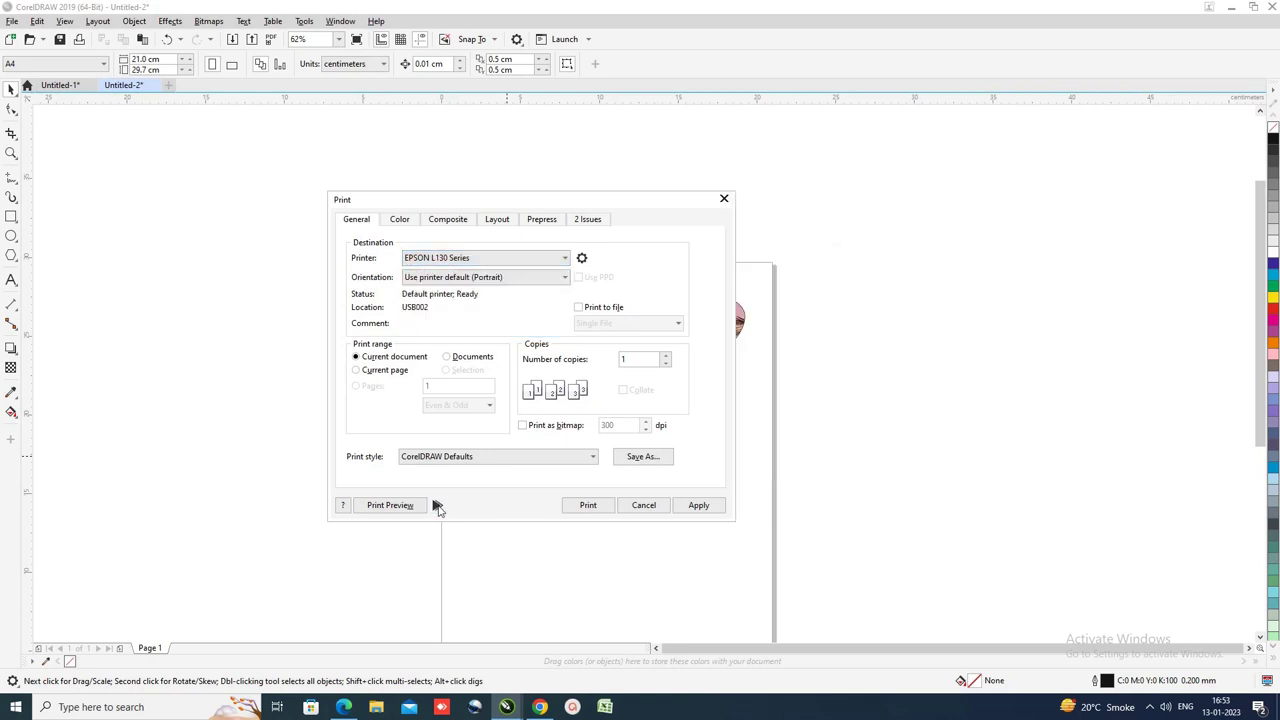
{"action": "left_click", "coordinate": [437, 506]}
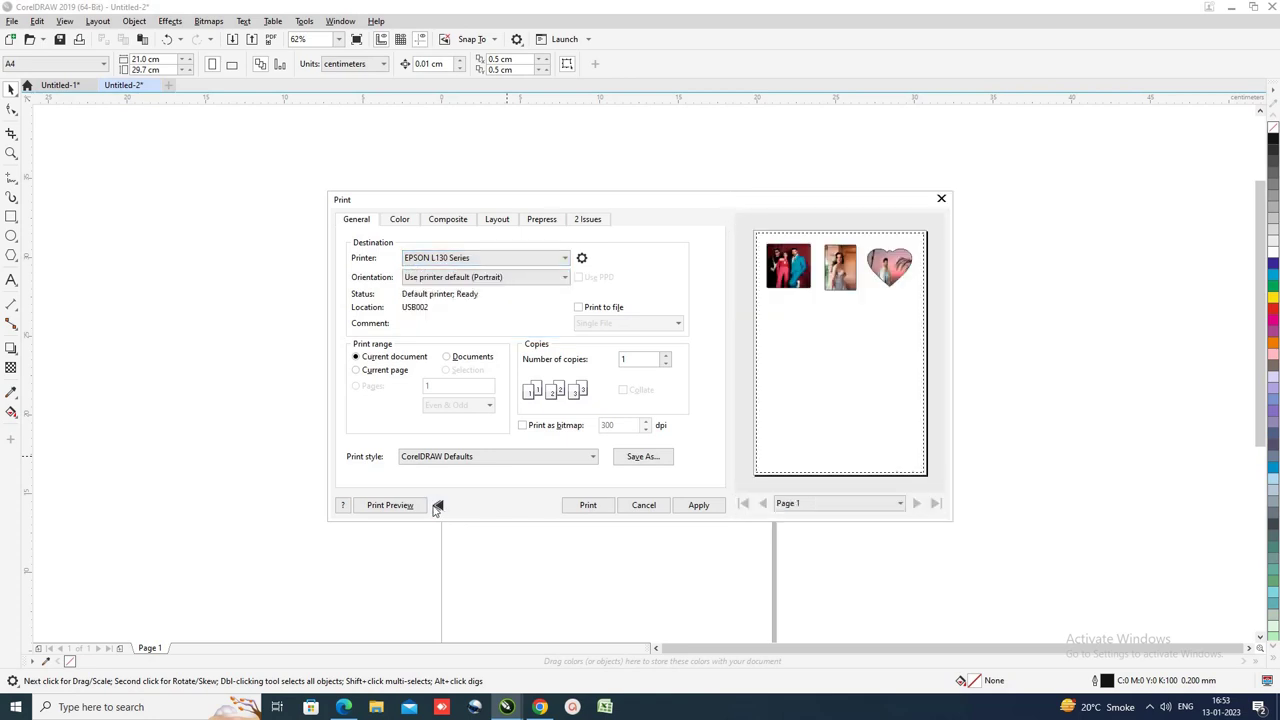
Step: Set the destination printer to EPSON L805 Series
{"action": "left_click", "coordinate": [530, 258]}
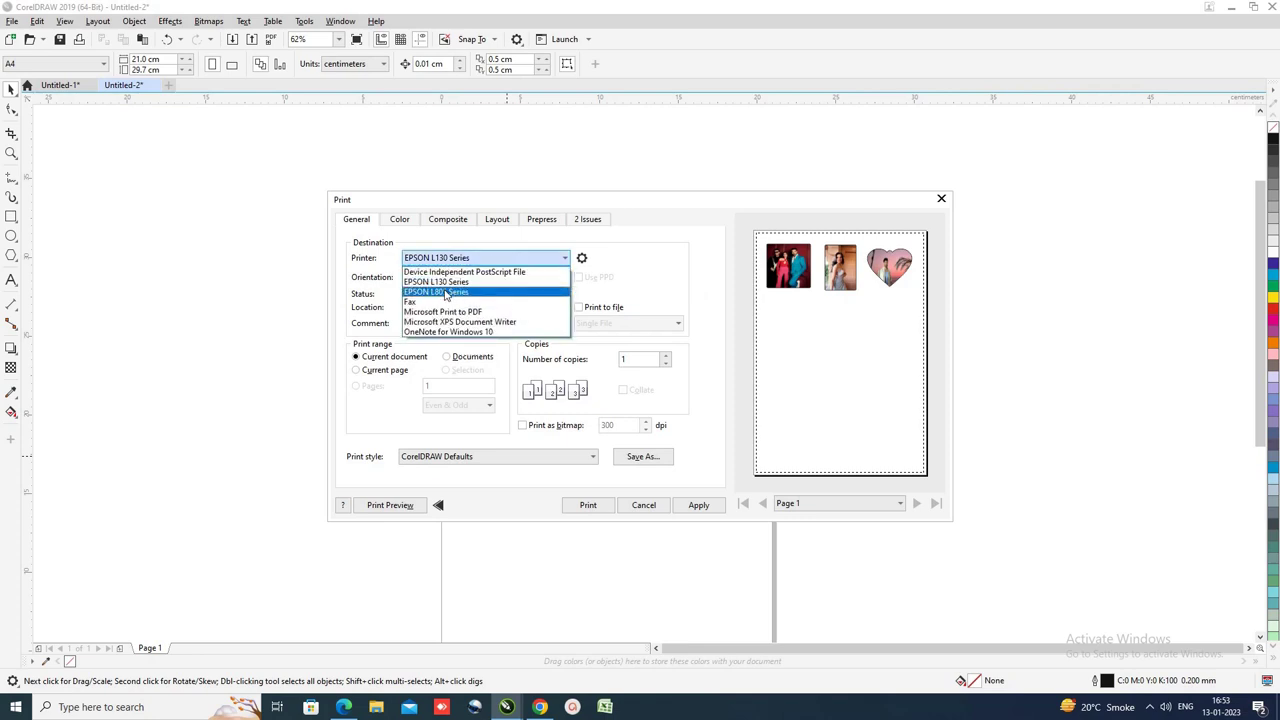
{"action": "left_click", "coordinate": [446, 292]}
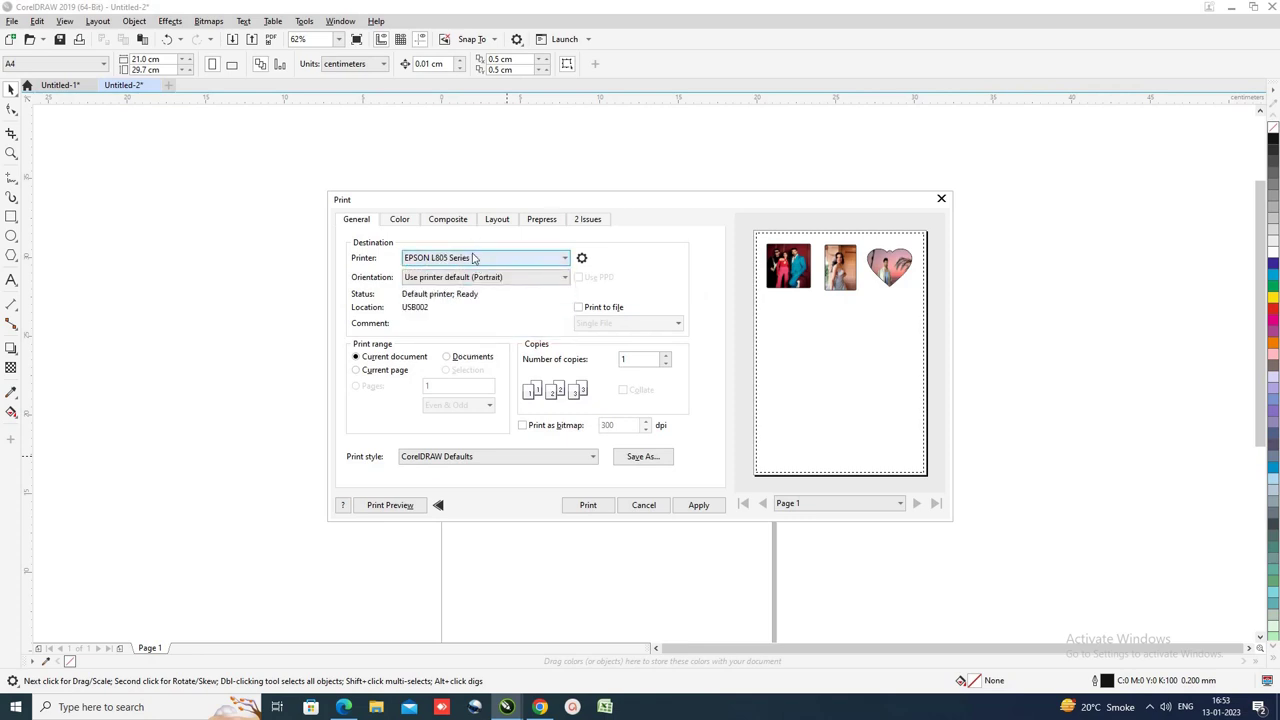
{"action": "left_click", "coordinate": [475, 258]}
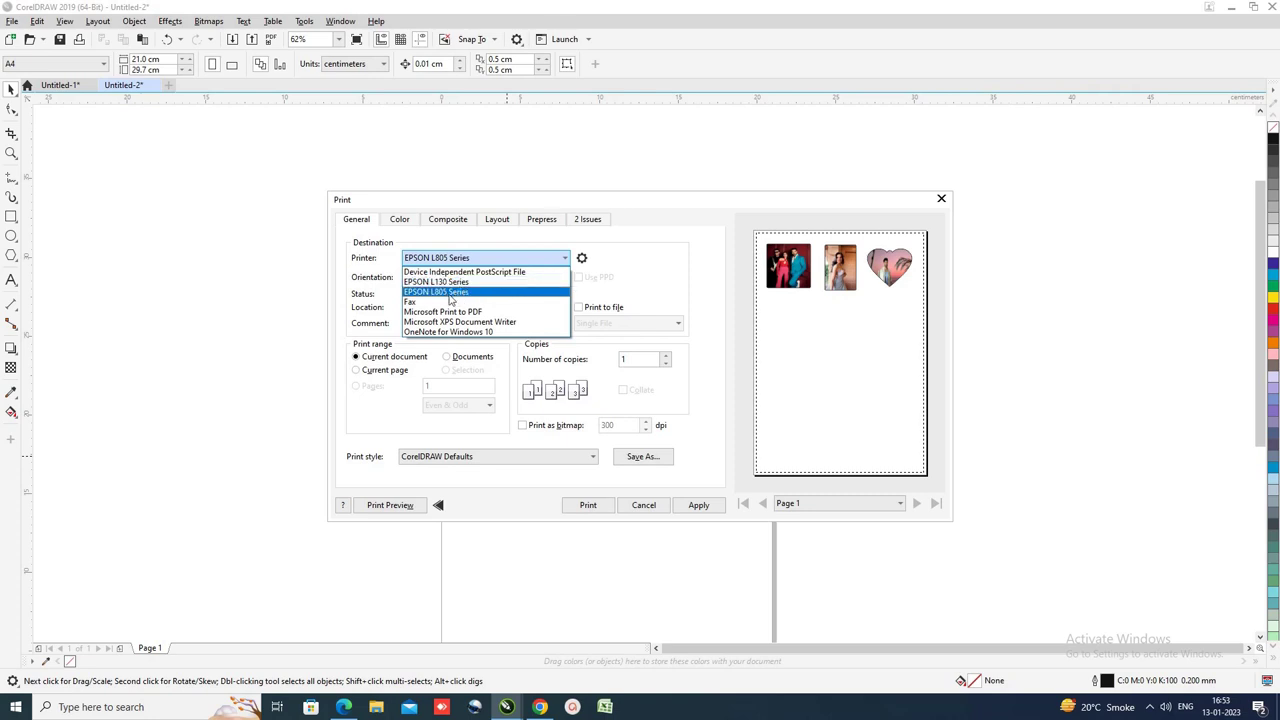
{"action": "left_click", "coordinate": [451, 293]}
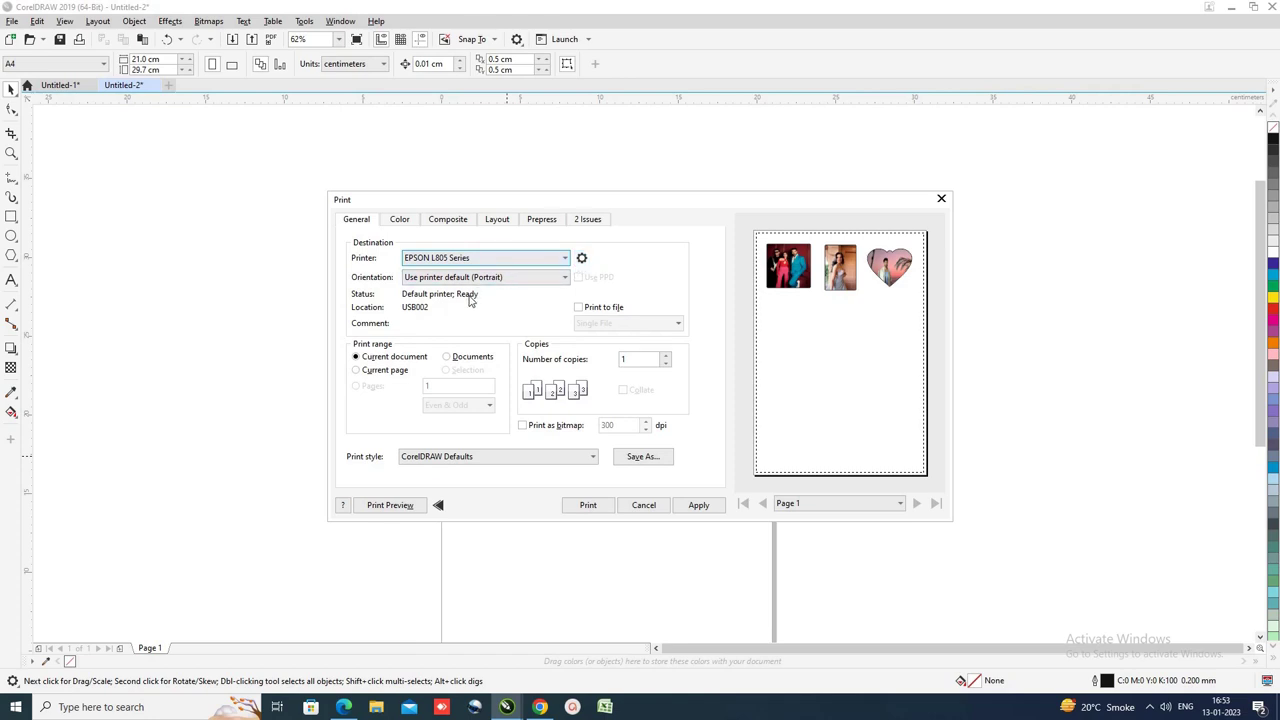
{"action": "left_click", "coordinate": [537, 225]}
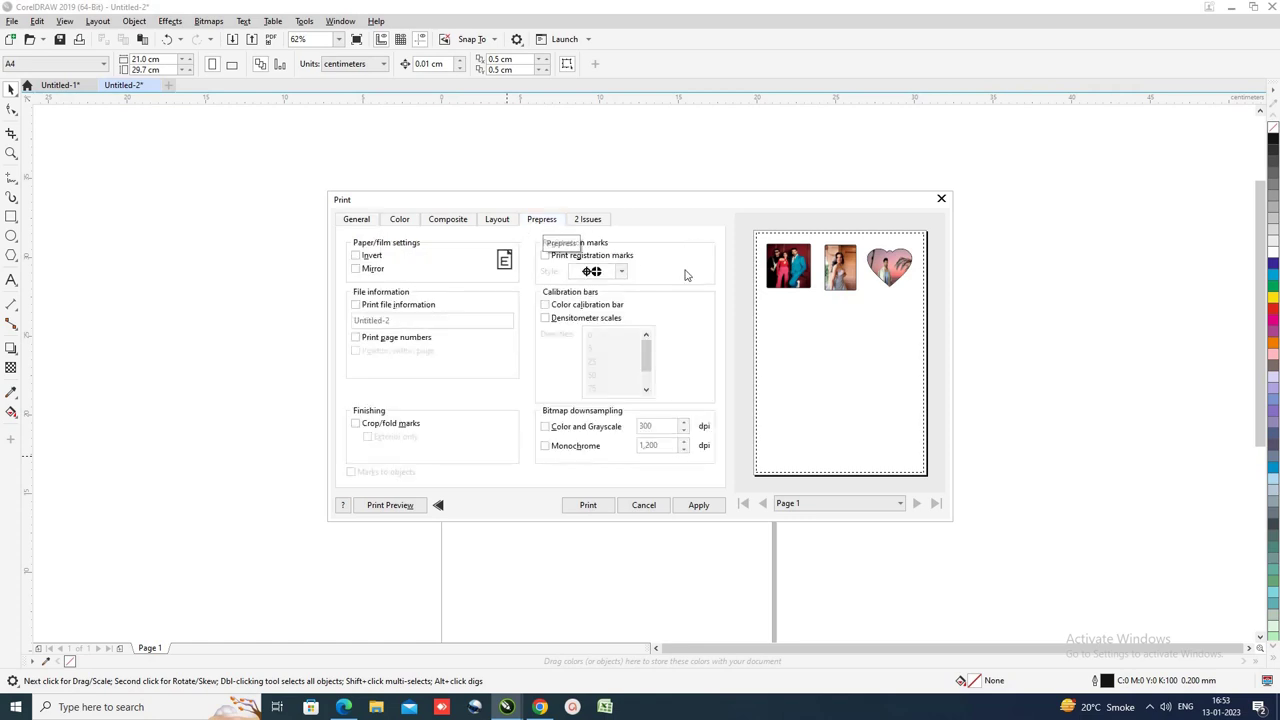
{"action": "left_click", "coordinate": [356, 270]}
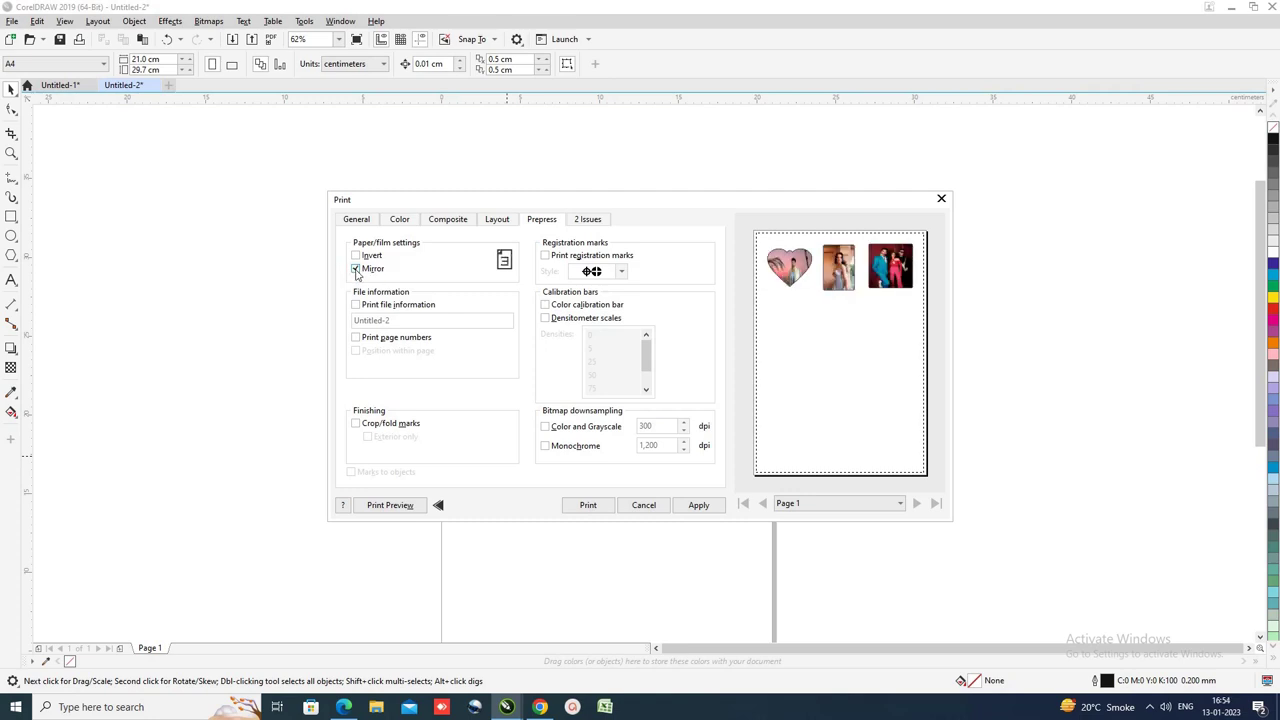
{"action": "left_click", "coordinate": [642, 507]}
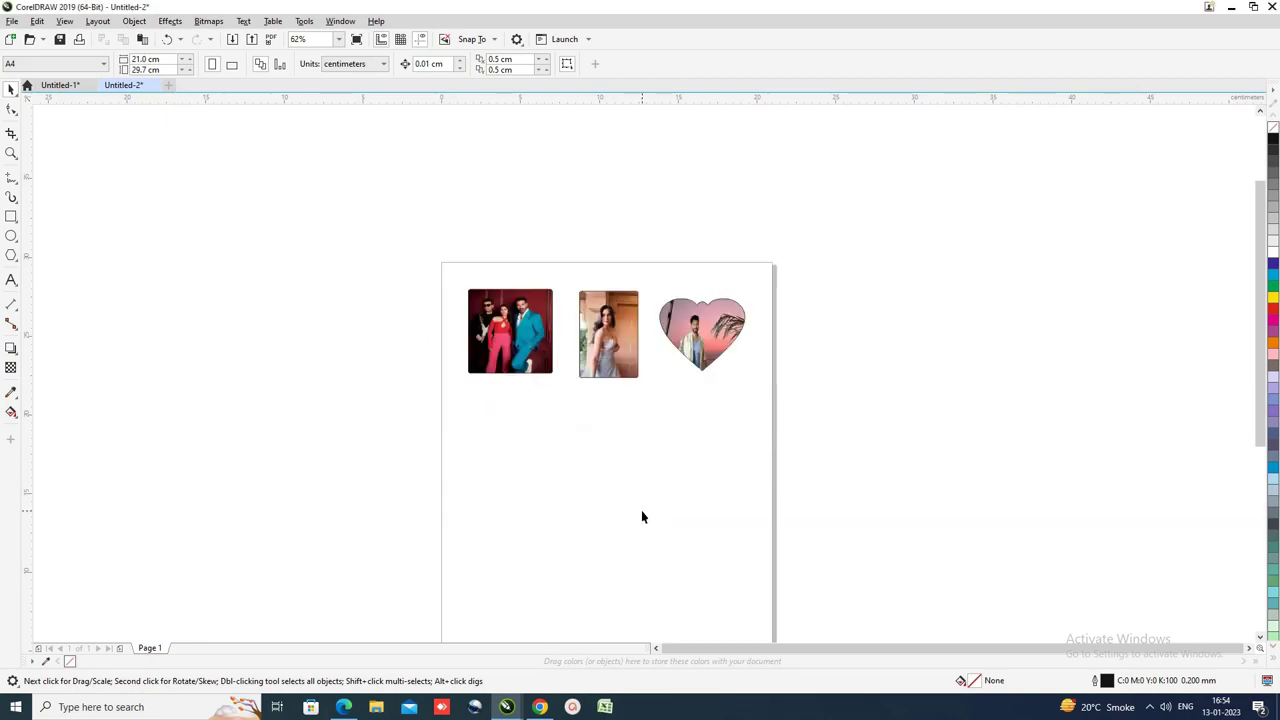
Step: Reopen the print settings, select EPSON L805 Series as the printer and enable the Mirror prepress option
{"action": "key", "text": "ctrl+p"}
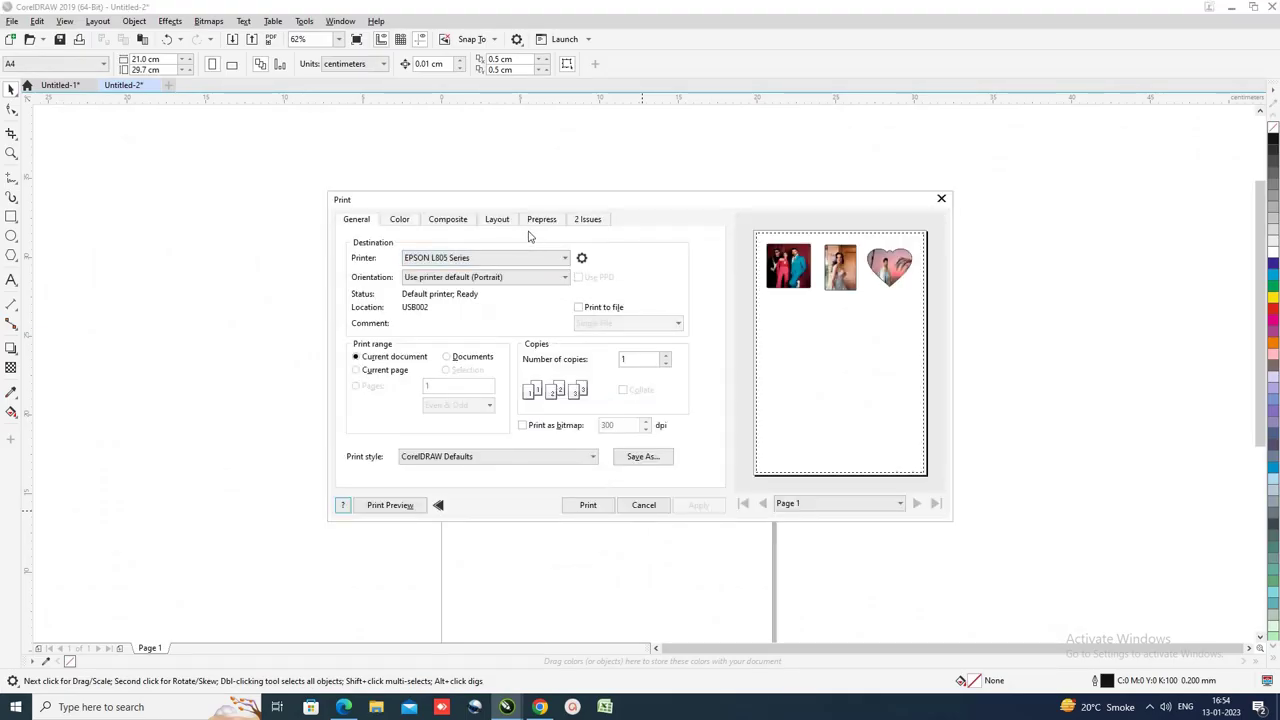
{"action": "left_click", "coordinate": [517, 257]}
{"action": "left_click", "coordinate": [487, 290]}
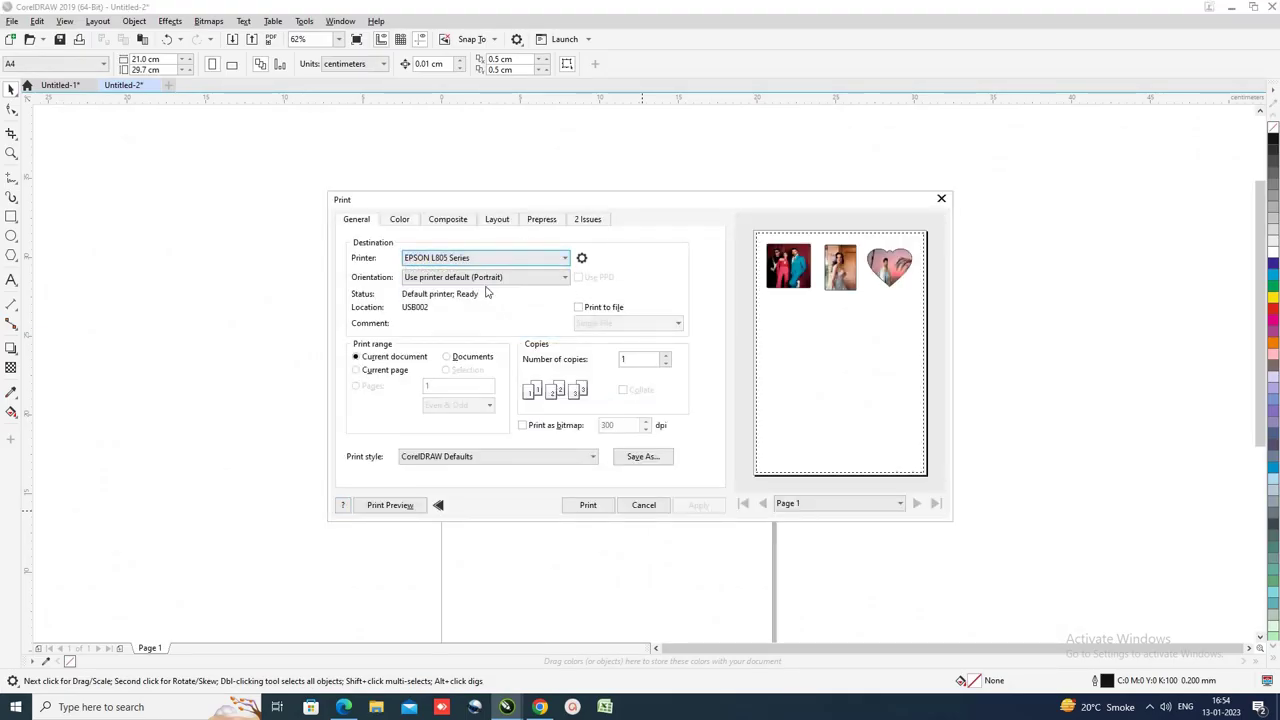
{"action": "left_click", "coordinate": [540, 219]}
{"action": "left_click", "coordinate": [386, 270]}
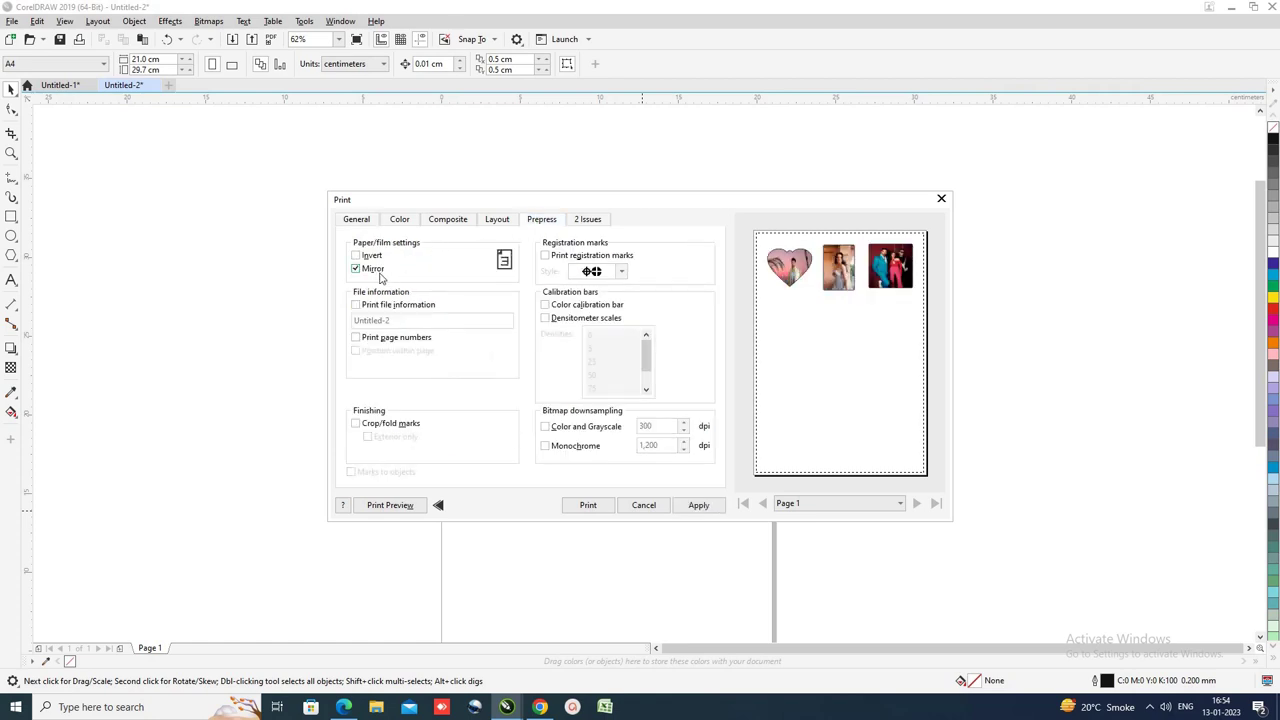
{"action": "left_click", "coordinate": [379, 274]}
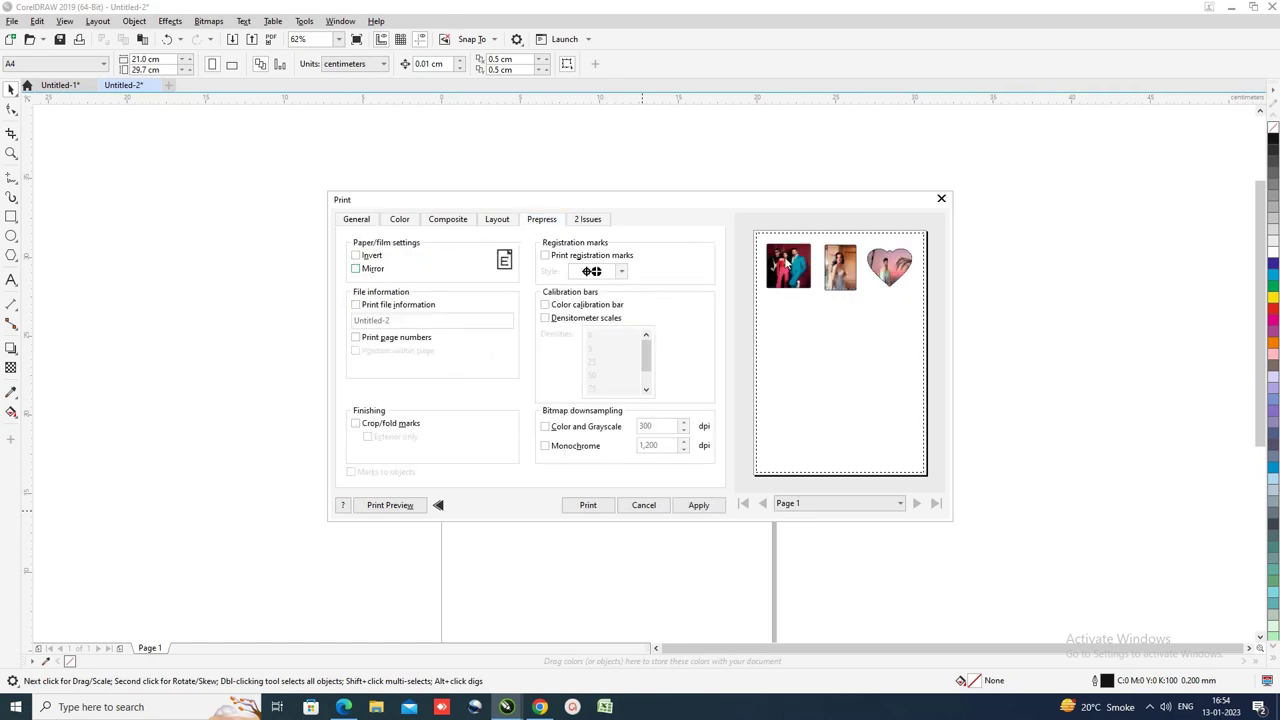
{"action": "left_click", "coordinate": [376, 272]}
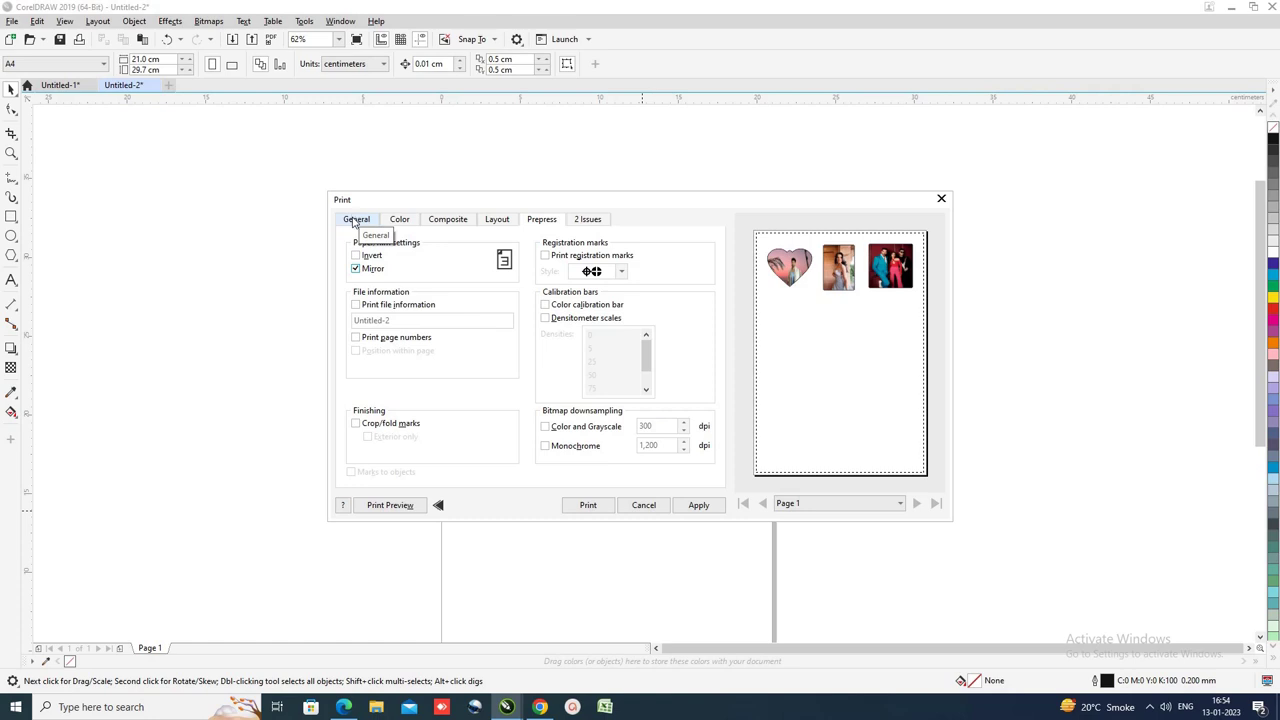
Step: In the EPSON L805 printer properties, set the document size to A4 210 x 297 mm and the paper type to Epson Matte
{"action": "left_click", "coordinate": [355, 222]}
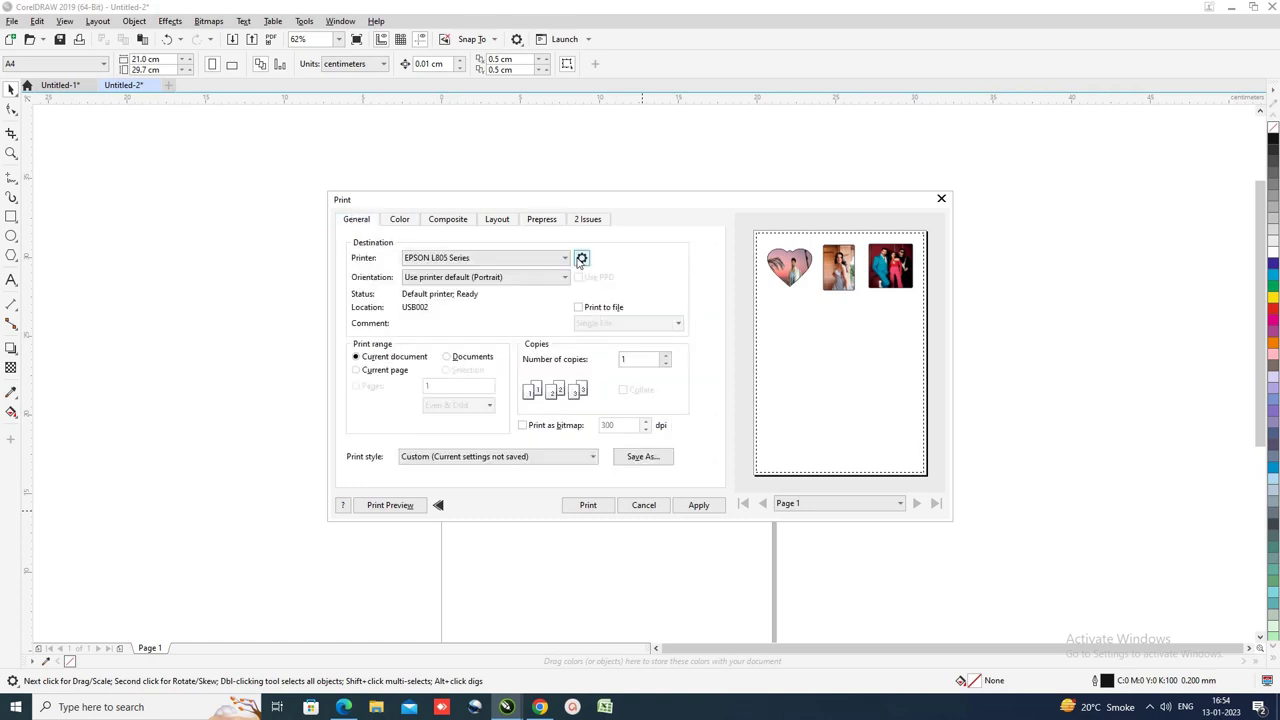
{"action": "left_click", "coordinate": [582, 258]}
{"action": "left_click", "coordinate": [584, 271]}
{"action": "left_click", "coordinate": [585, 284]}
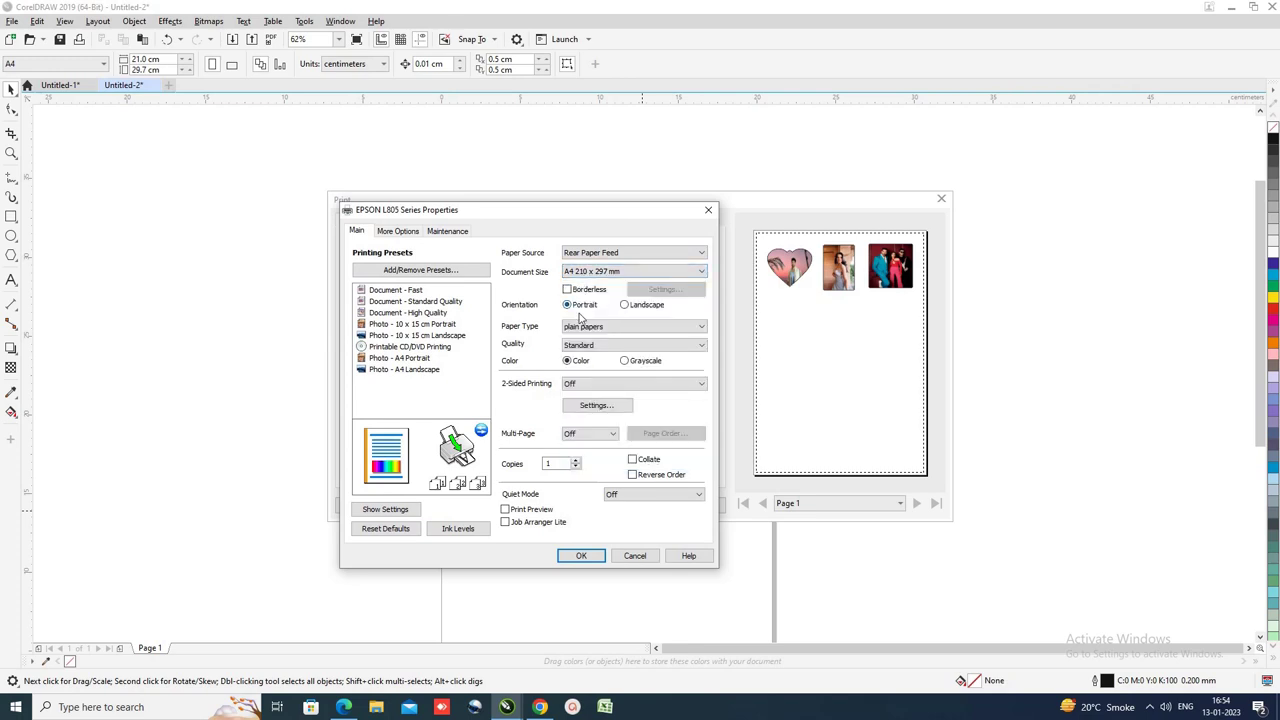
{"action": "left_click", "coordinate": [584, 326]}
{"action": "left_click", "coordinate": [583, 385]}
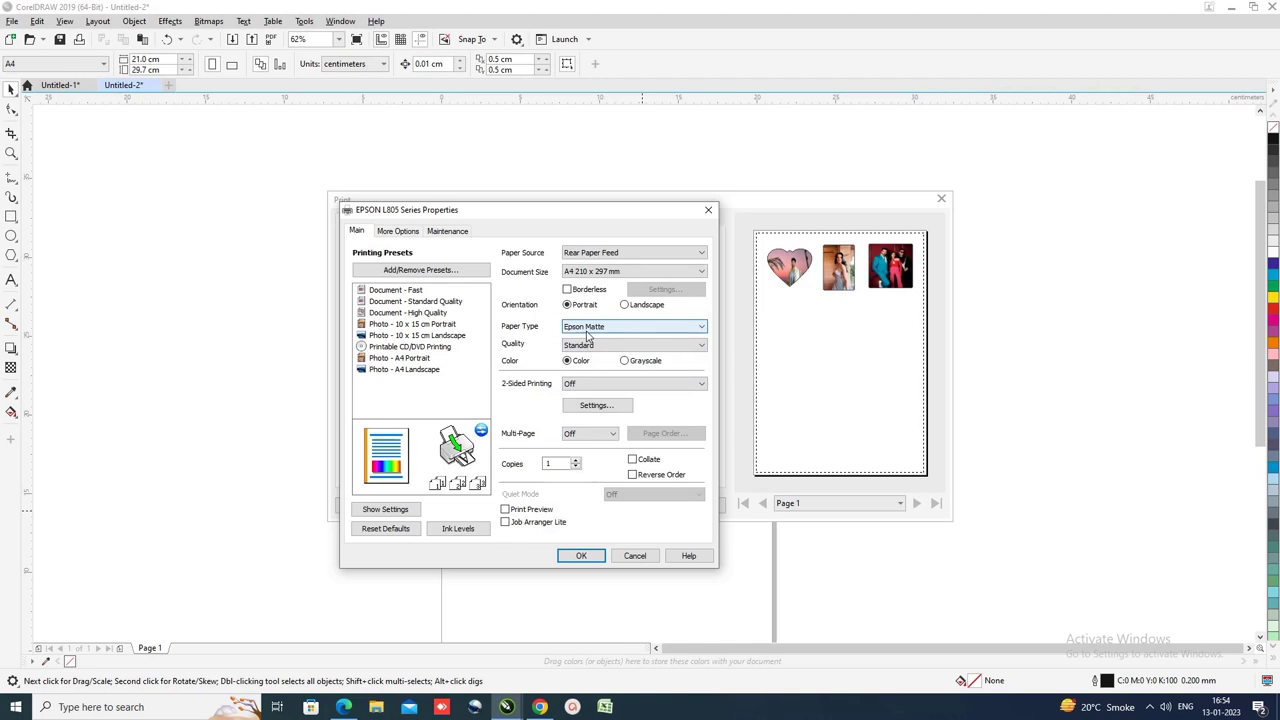
Step: Set the print quality to Standard in the printer properties and apply the print settings without printing
{"action": "left_click", "coordinate": [585, 345]}
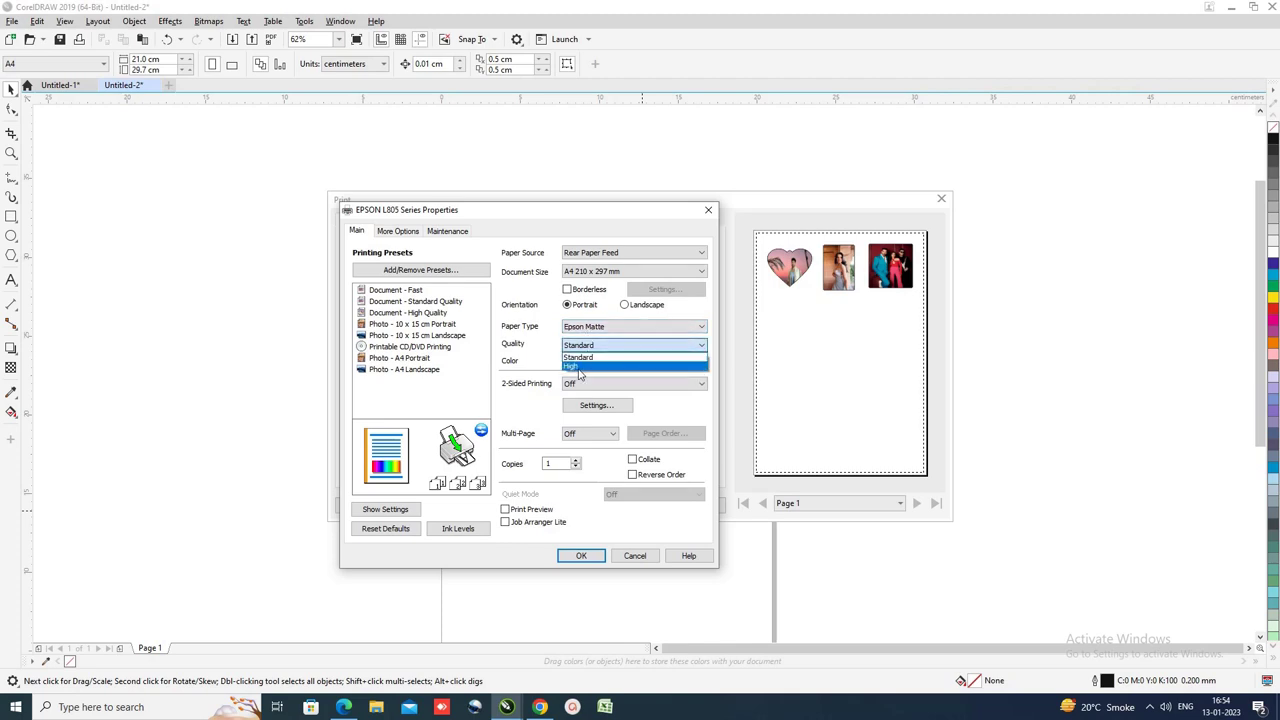
{"action": "left_click", "coordinate": [574, 367]}
{"action": "left_click", "coordinate": [576, 345]}
{"action": "left_click", "coordinate": [577, 357]}
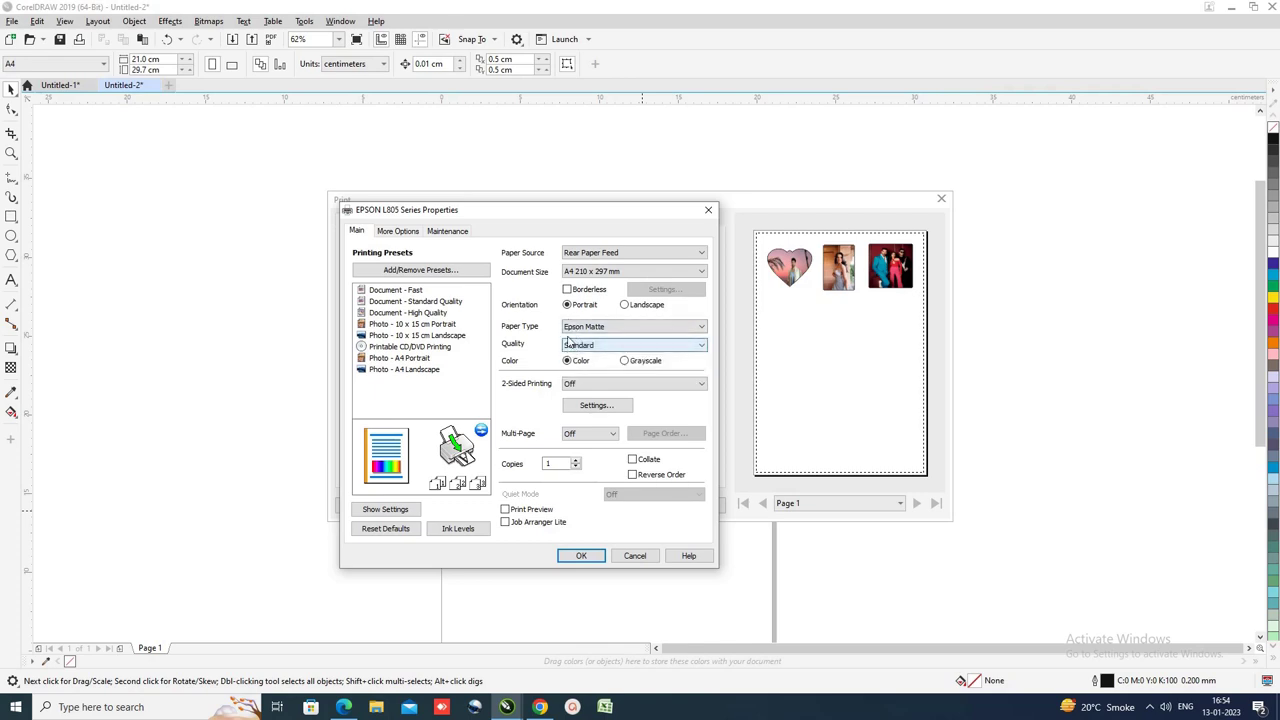
{"action": "left_click", "coordinate": [562, 462]}
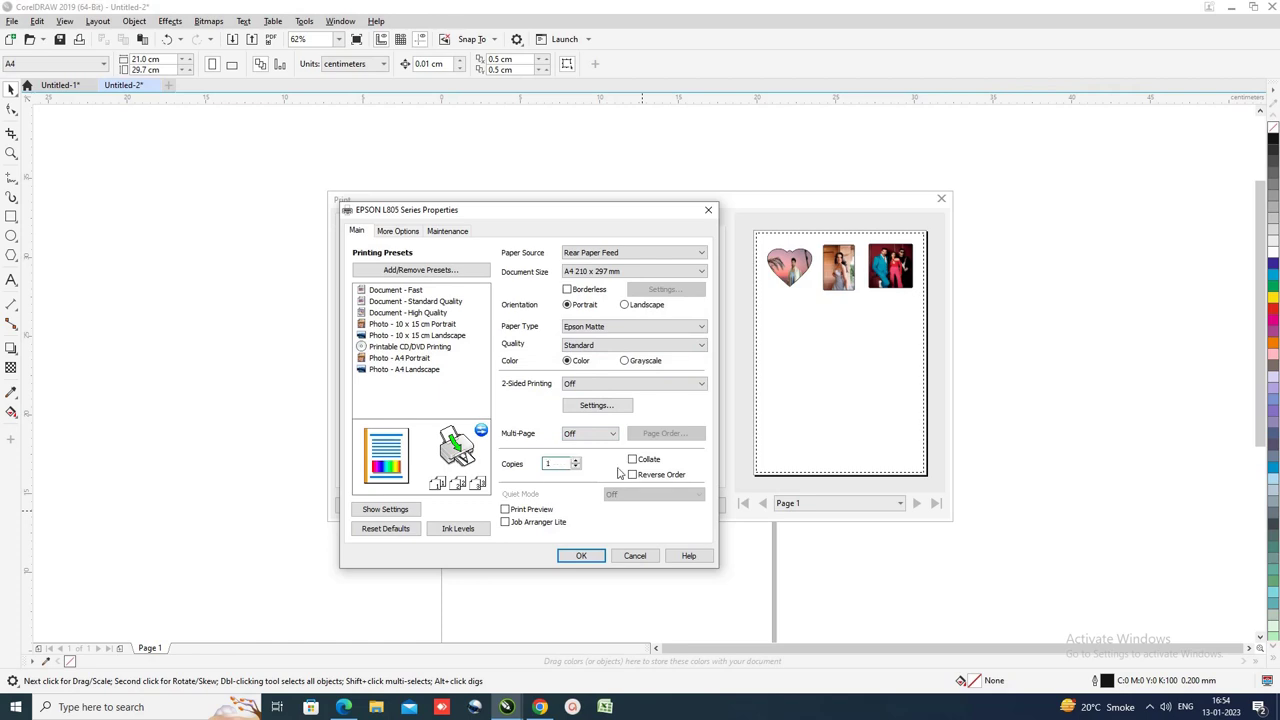
{"action": "left_click", "coordinate": [563, 558]}
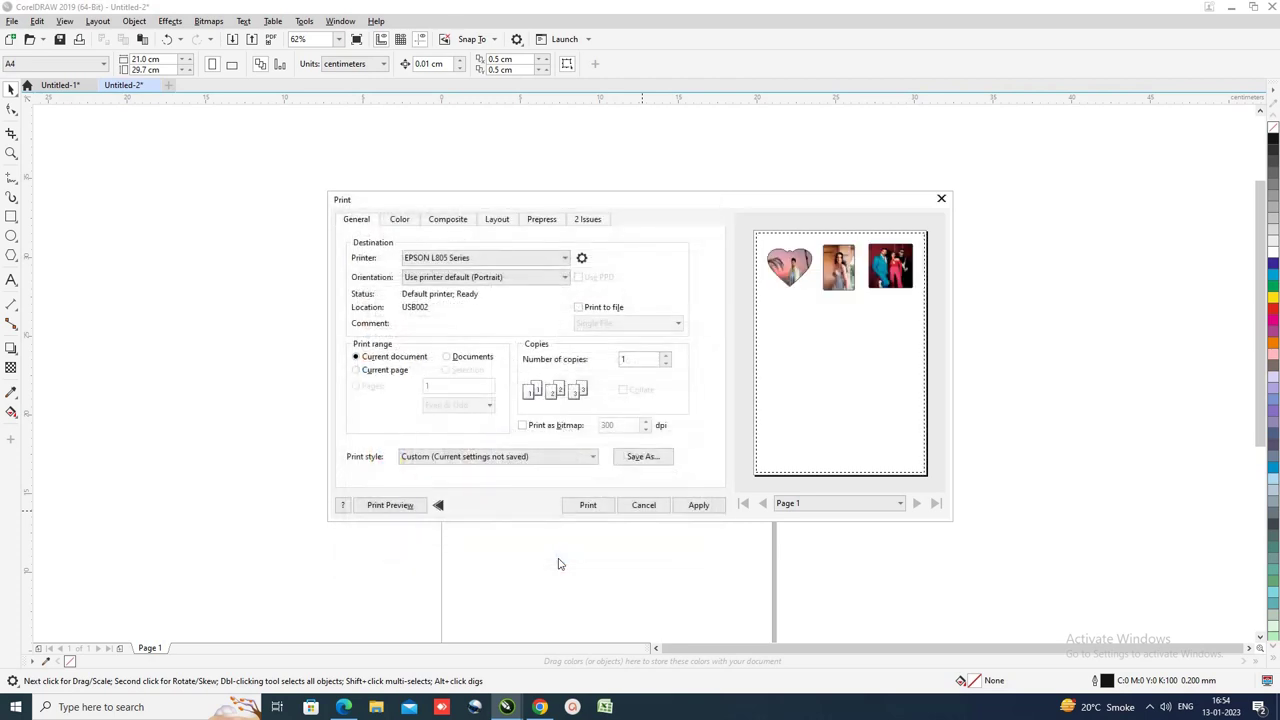
{"action": "left_click", "coordinate": [697, 505]}
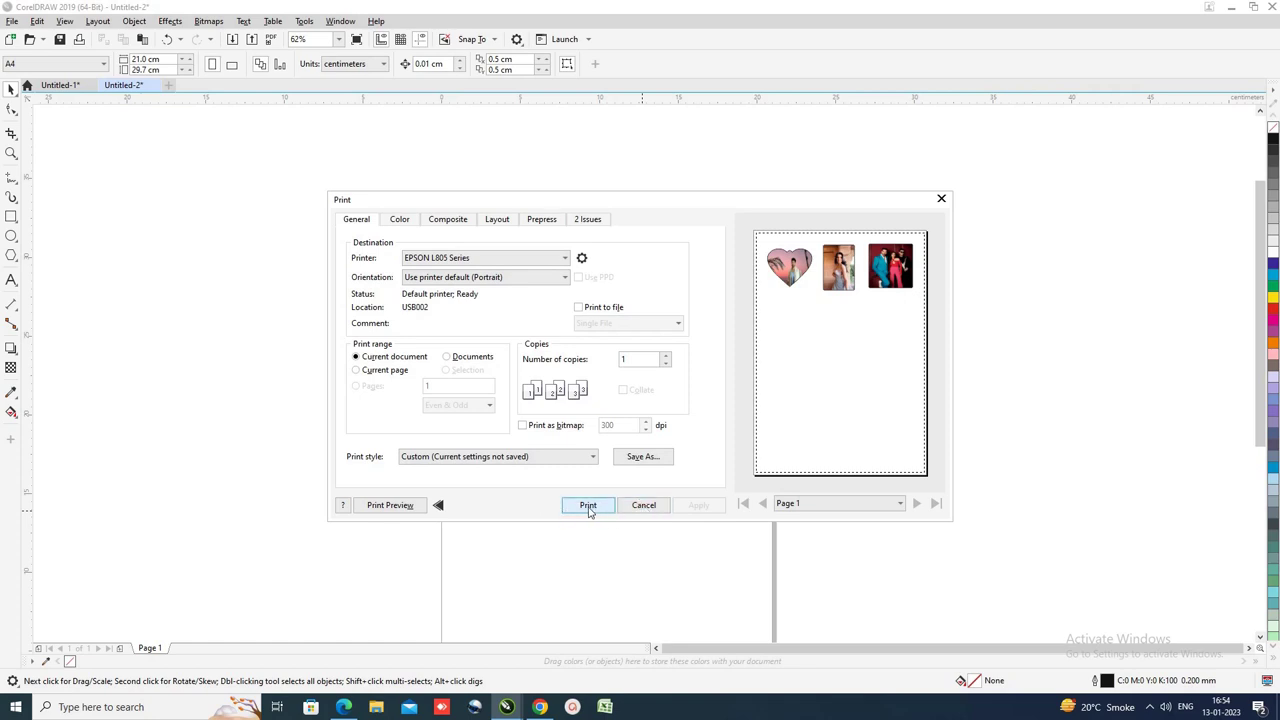
{"action": "left_click", "coordinate": [643, 505]}
{"action": "scroll", "coordinate": [545, 358], "scroll_direction": "down", "scroll_amount": 2}
{"action": "scroll", "coordinate": [549, 368], "scroll_direction": "up", "scroll_amount": 2}
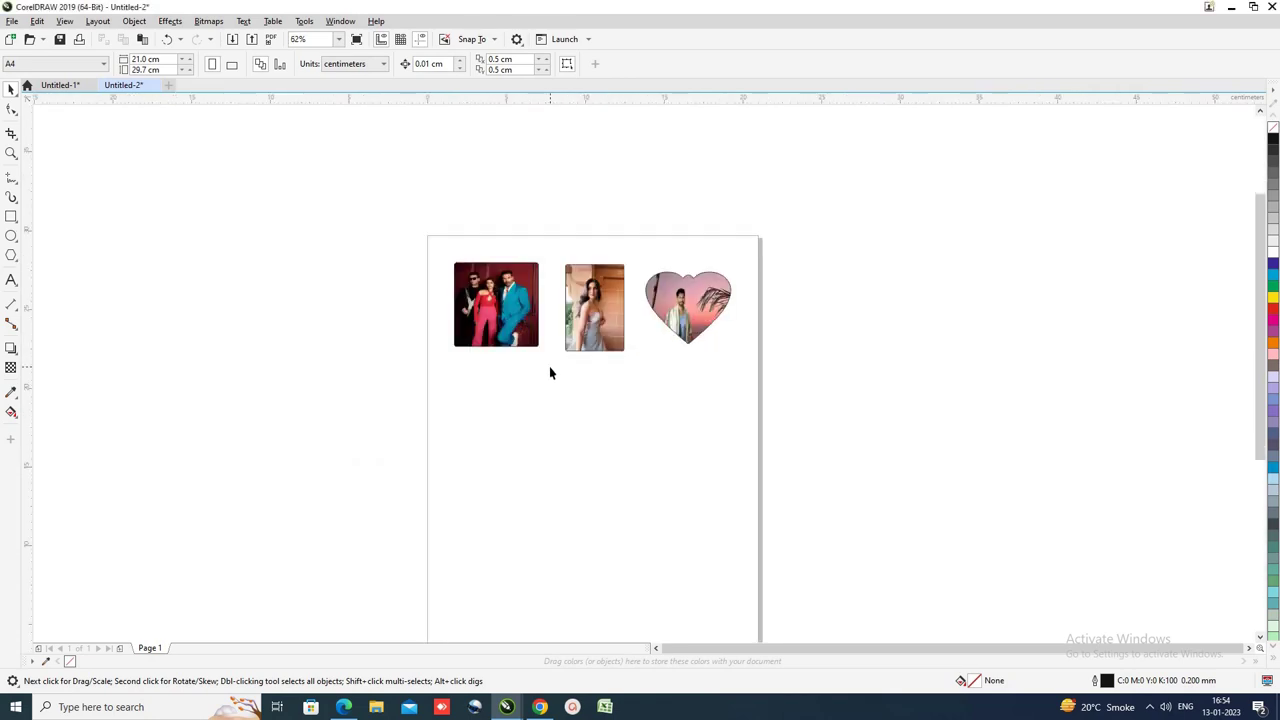
Step: Reopen the print settings, select EPSON L805 Series as the printer and check the Mirror prepress option
{"action": "key", "text": "ctrl+p"}
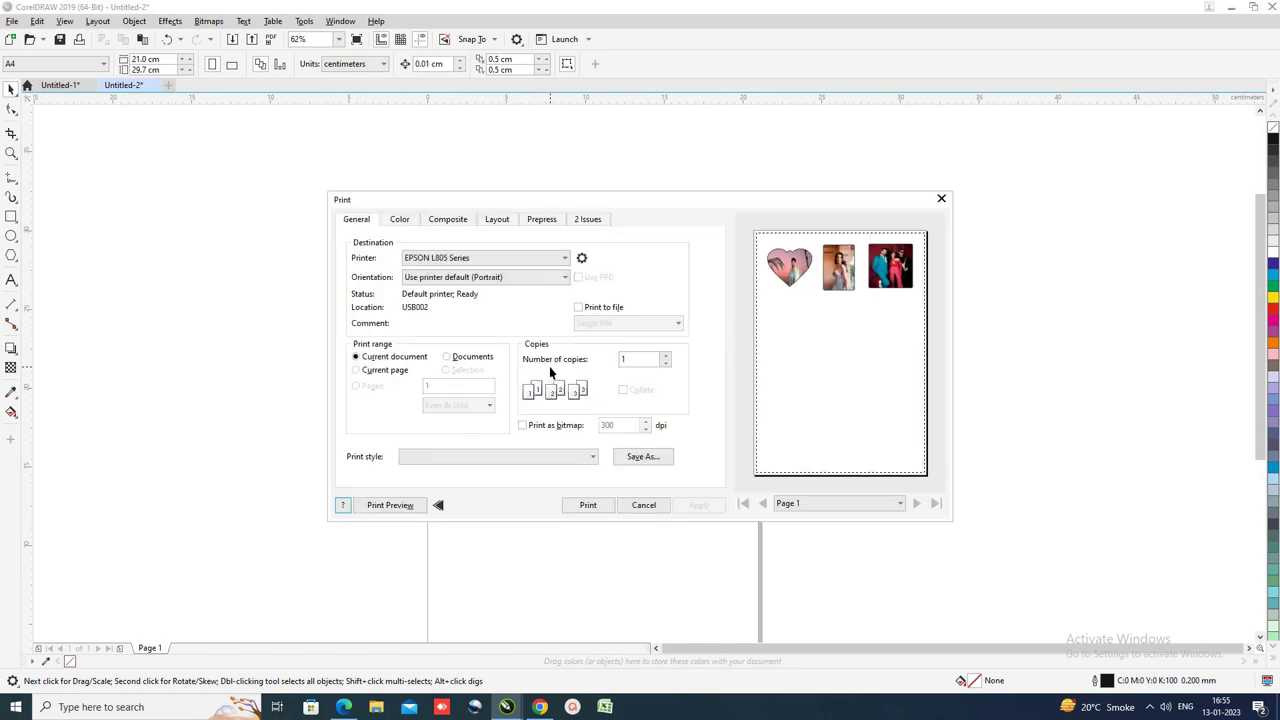
{"action": "left_click", "coordinate": [495, 260]}
{"action": "left_click", "coordinate": [450, 281]}
{"action": "left_click", "coordinate": [541, 219]}
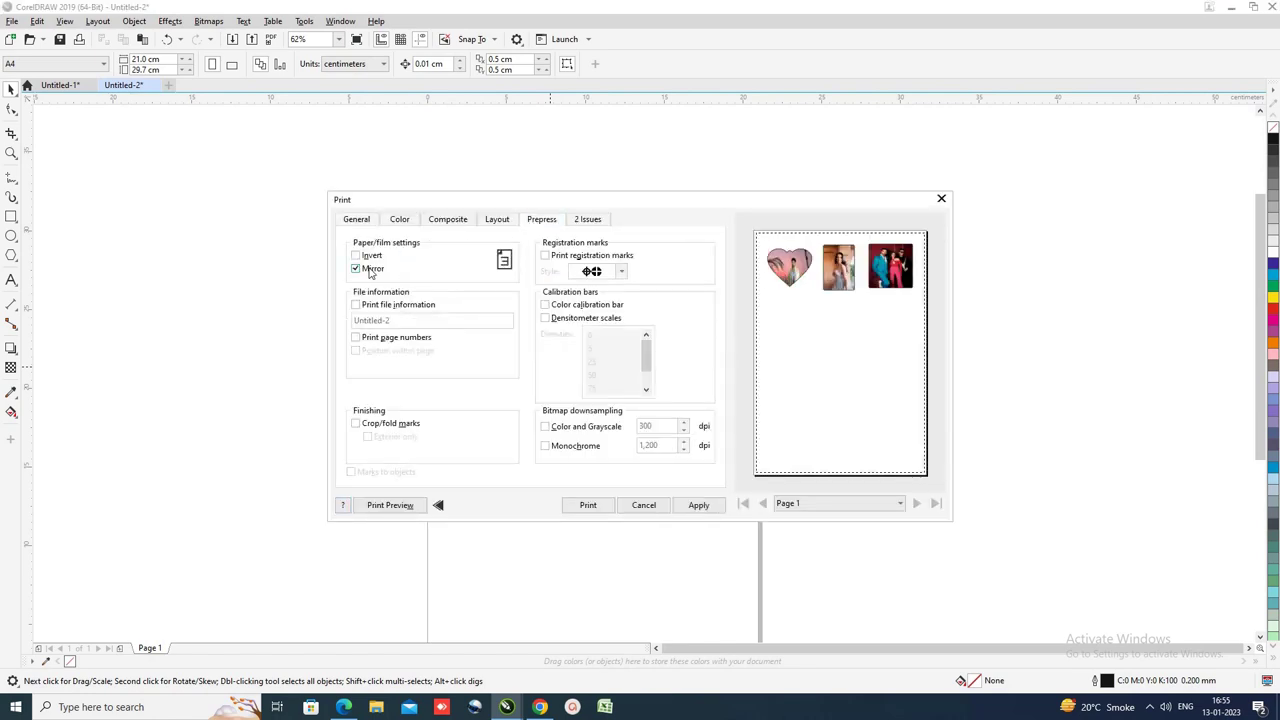
{"action": "left_click", "coordinate": [355, 220]}
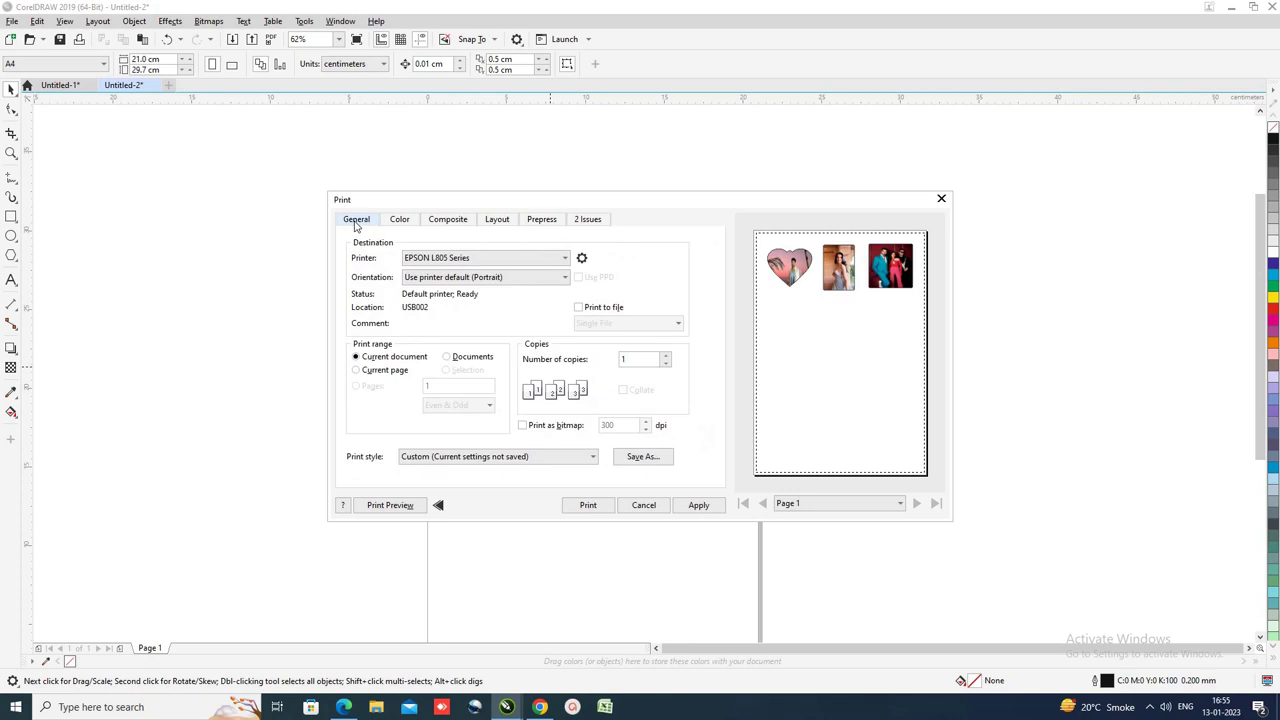
Step: Select Standard quality in the EPSON L805 printer properties and print the mirrored keychain page
{"action": "left_click", "coordinate": [581, 258]}
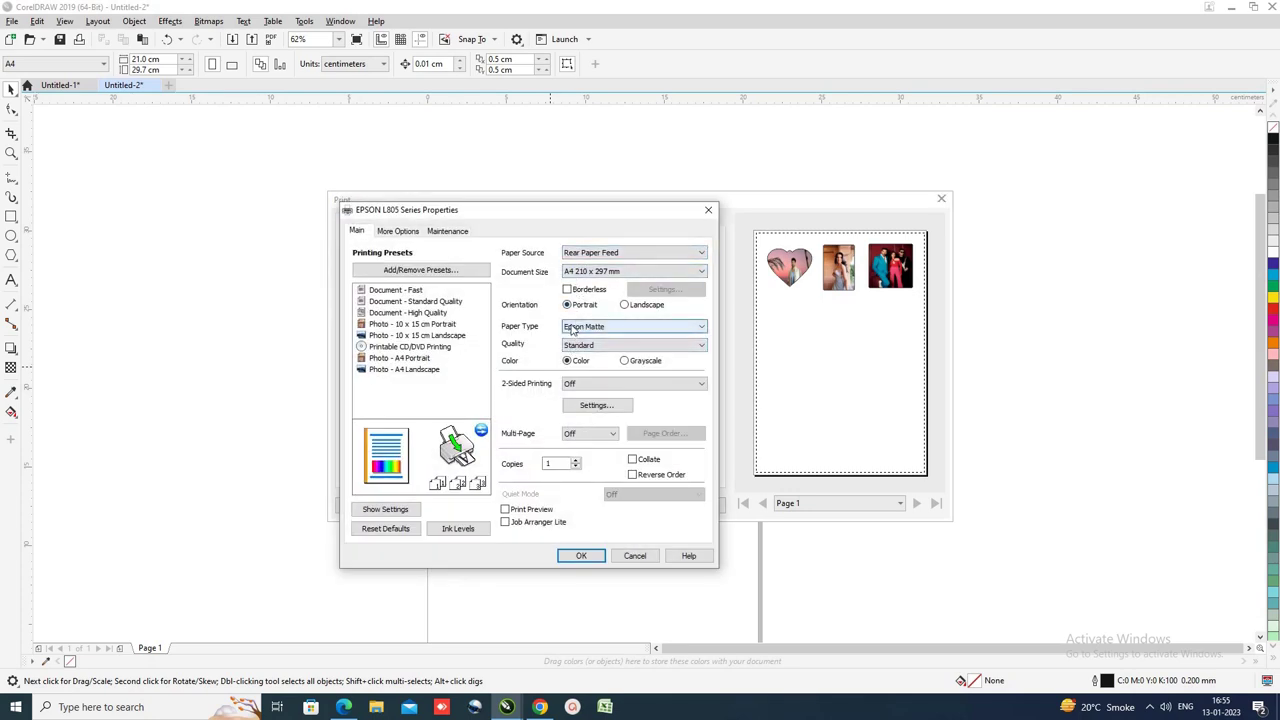
{"action": "left_click", "coordinate": [578, 345]}
{"action": "left_click", "coordinate": [570, 358]}
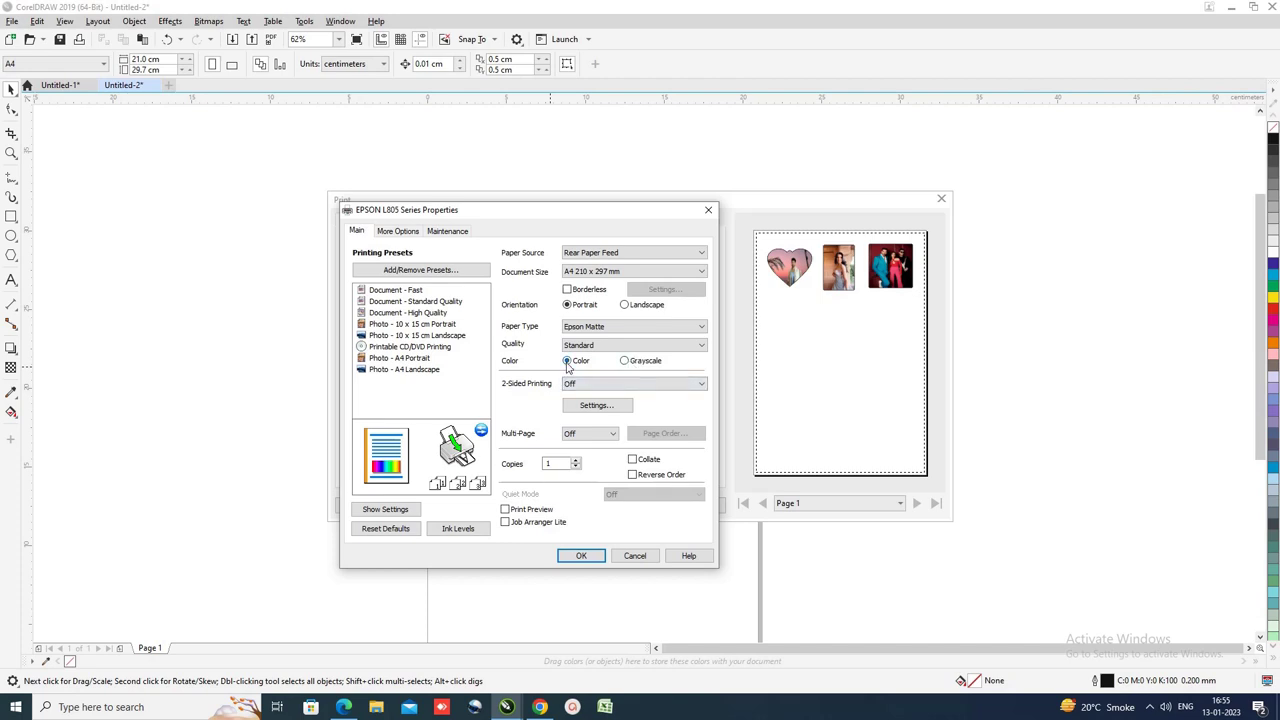
{"action": "left_click", "coordinate": [581, 555]}
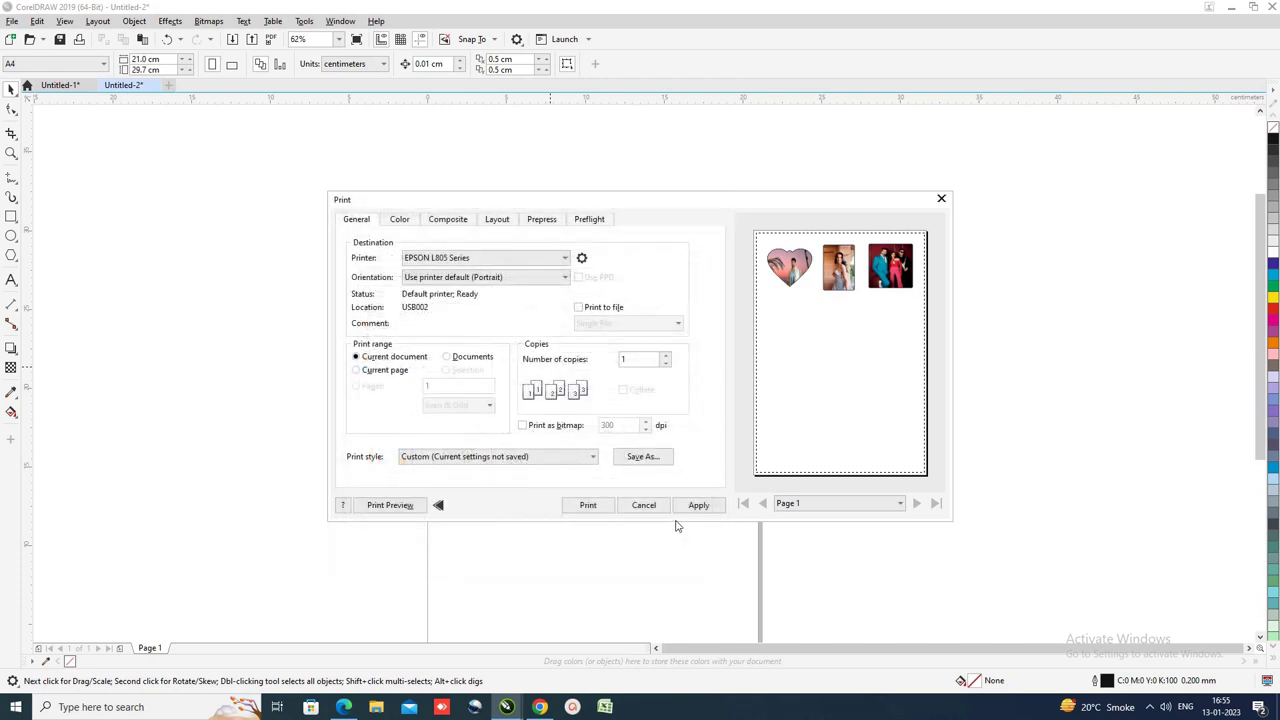
{"action": "left_click", "coordinate": [588, 506]}
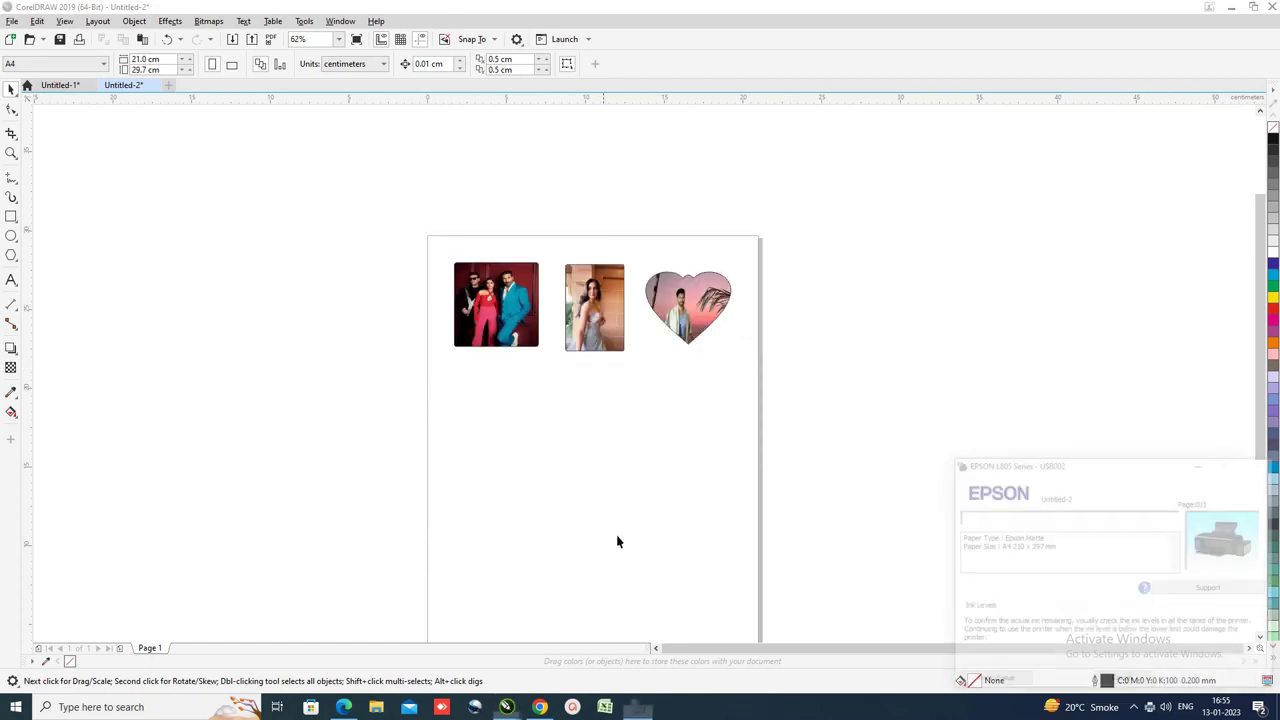